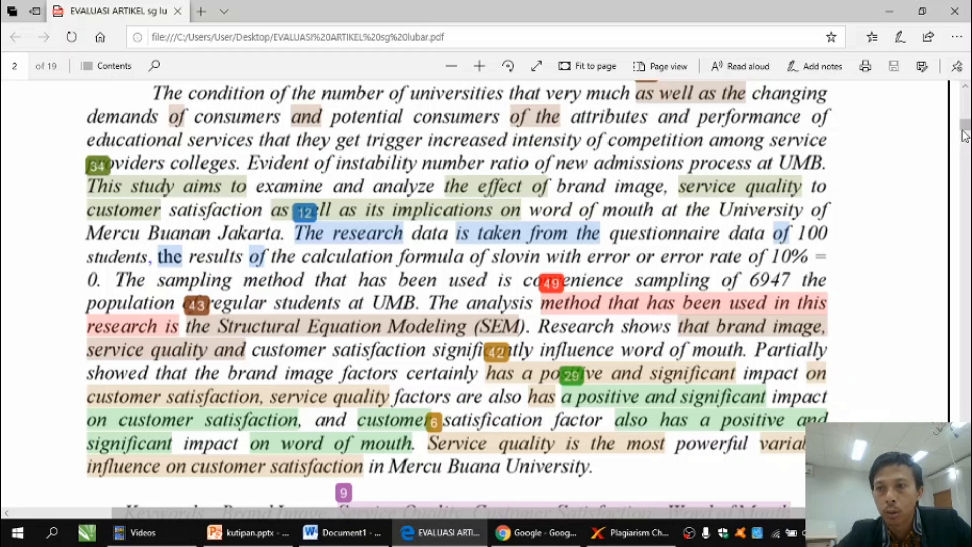
# Examine the highlighted matches on pages 2 to 4 and the originality report's similarity figures and primary sources on page 14.
pyautogui.scroll(-6, 962, 138)
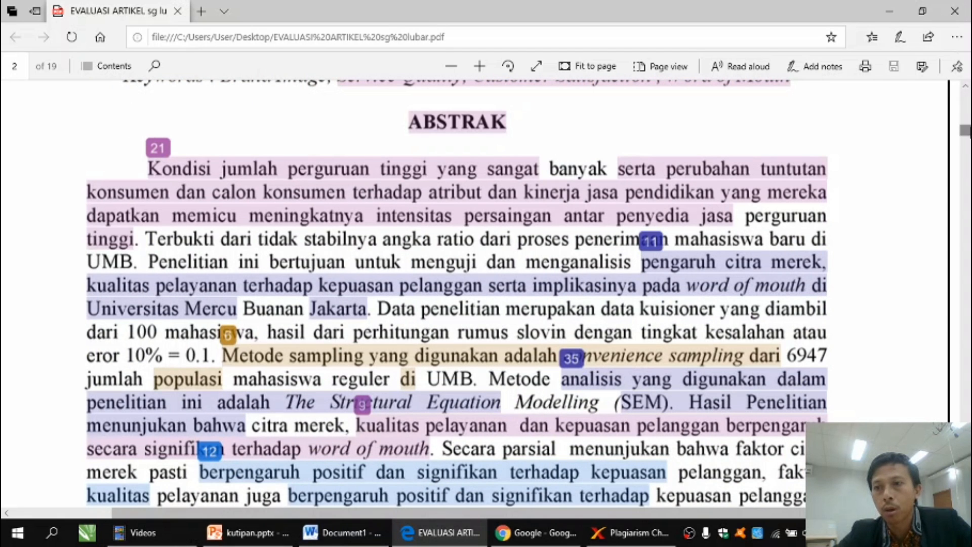
pyautogui.scroll(-10, 962, 138)
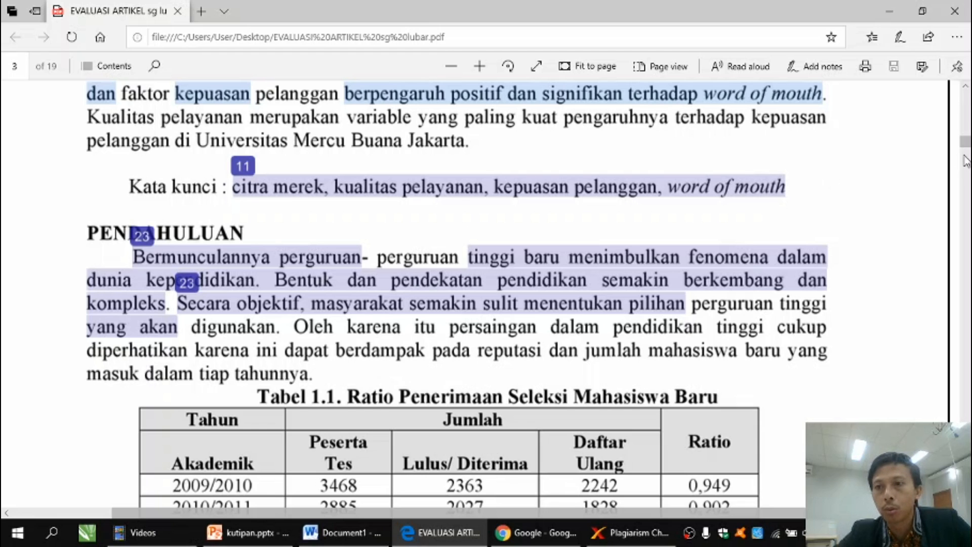
pyautogui.scroll(-15, 965, 161)
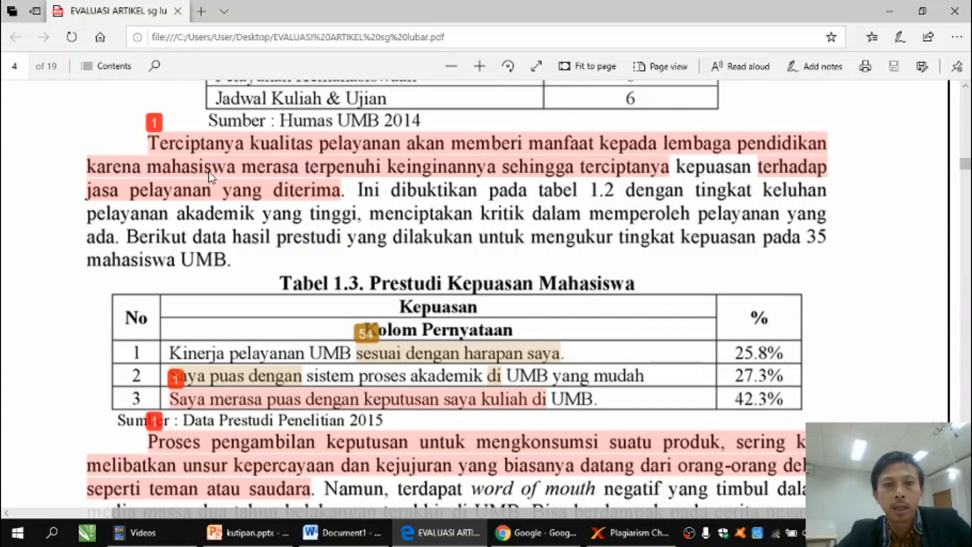
pyautogui.moveTo(966, 169); pyautogui.dragTo(966, 175)
pyautogui.scroll(-5, 967, 175)
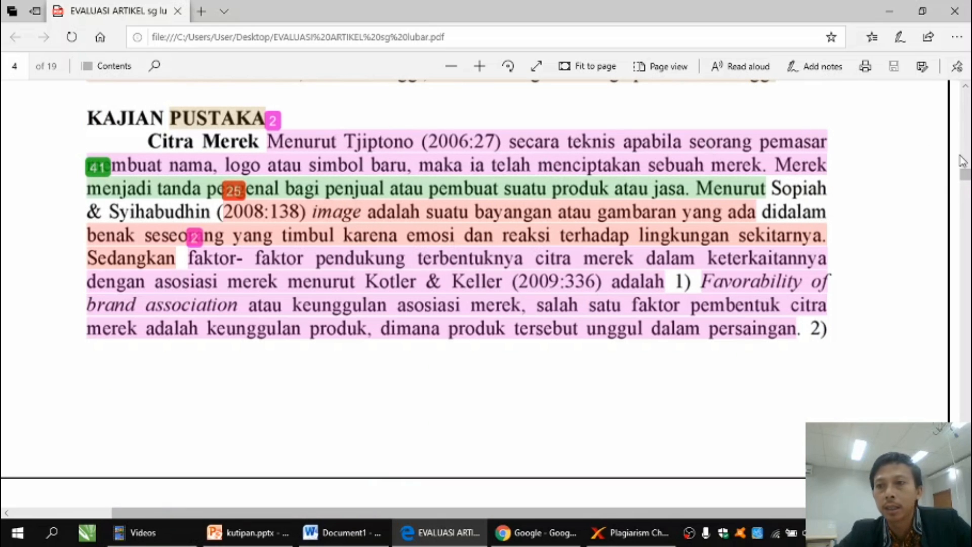
pyautogui.scroll(-2, 967, 177)
pyautogui.moveTo(966, 177); pyautogui.dragTo(967, 368)
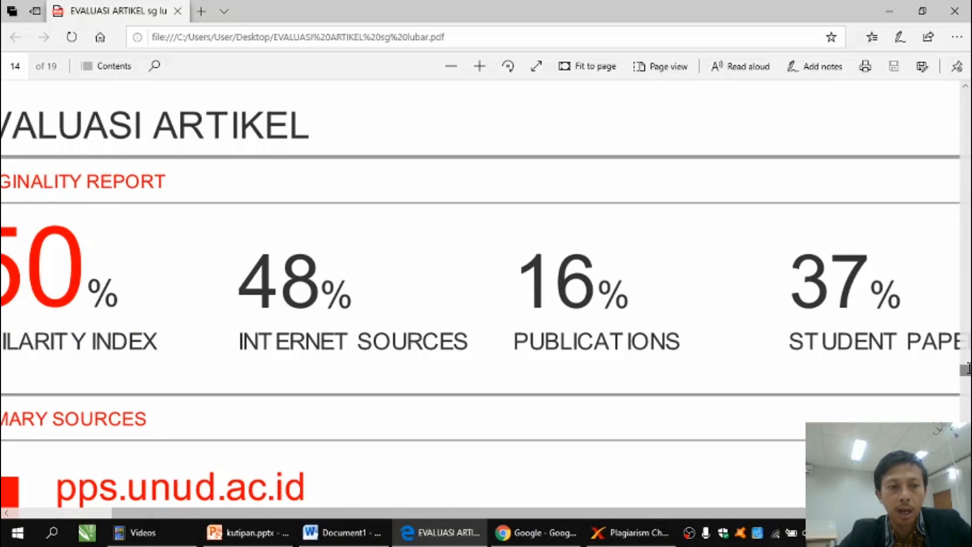
pyautogui.hotkey('ctrl', '-')
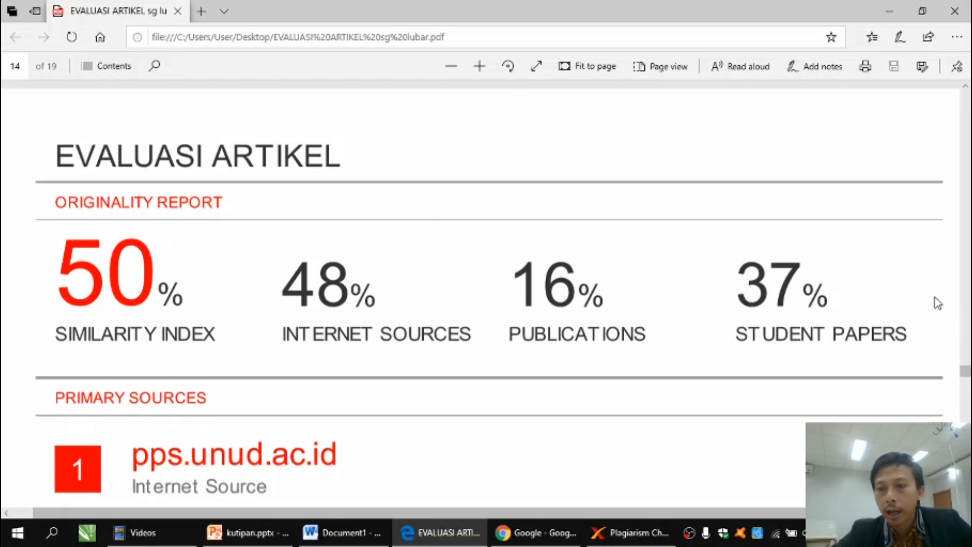
pyautogui.scroll(-3, 481, 294)
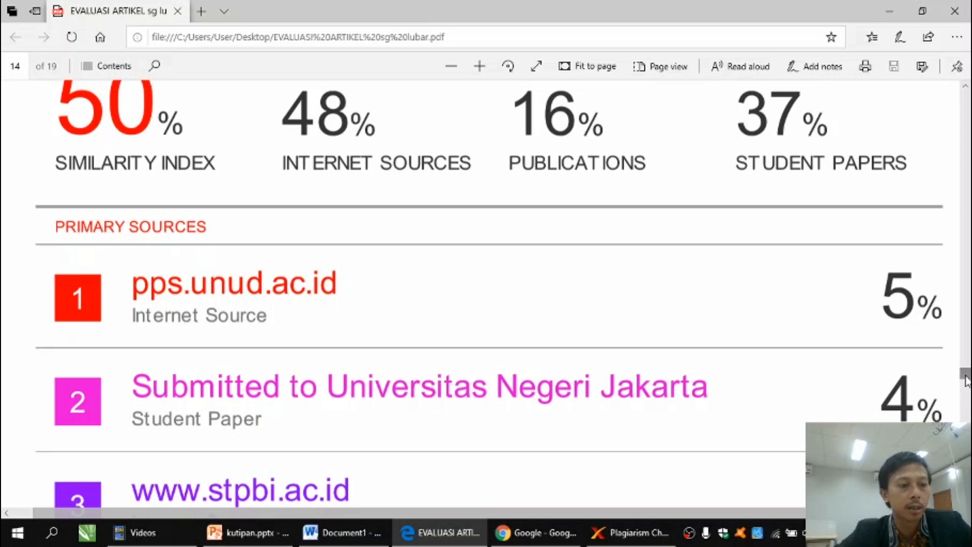
# Capture the Kajian Pustaka passage on page 4 of the PDF and paste the screenshot into the blank Word document.
pyautogui.moveTo(965, 380); pyautogui.dragTo(950, 183)
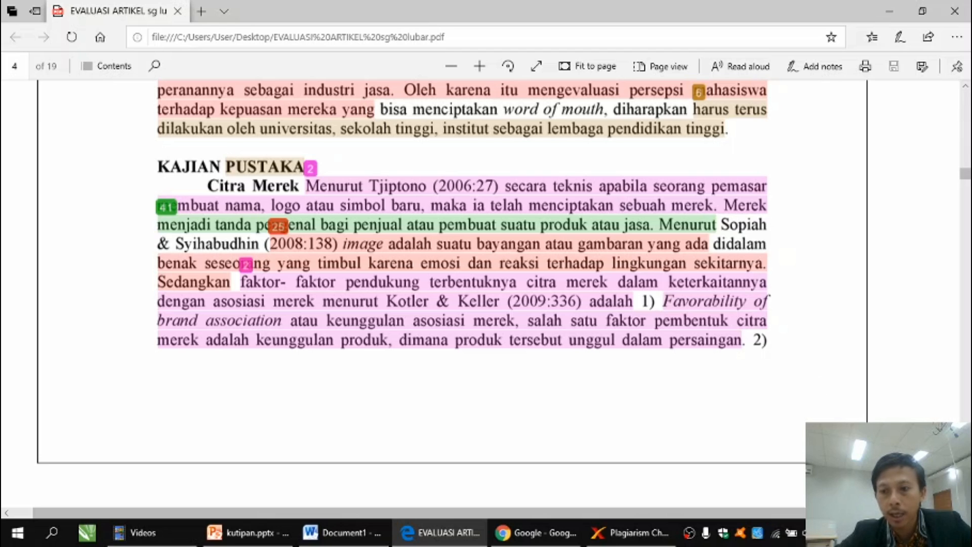
pyautogui.scroll(-1, 462, 254)
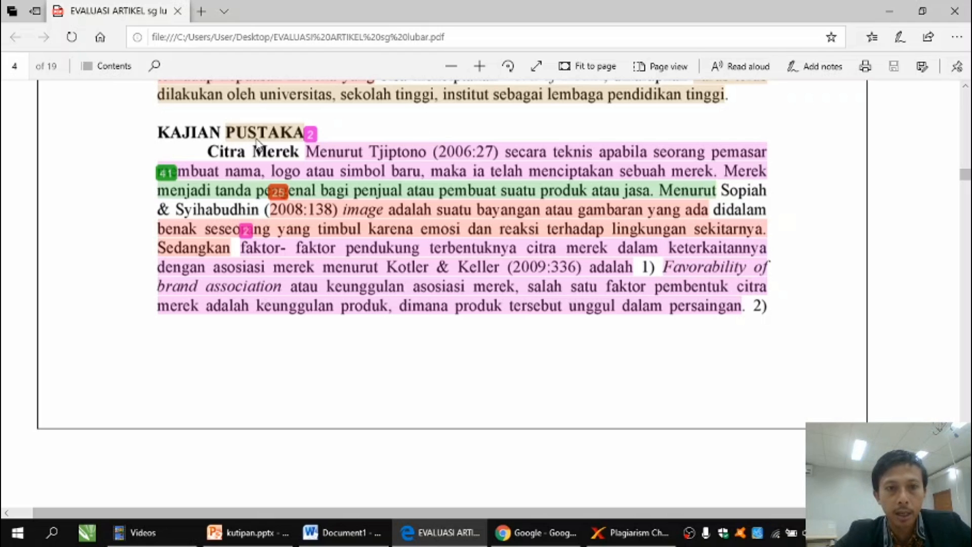
pyautogui.hotkey('alt', 'Tab')
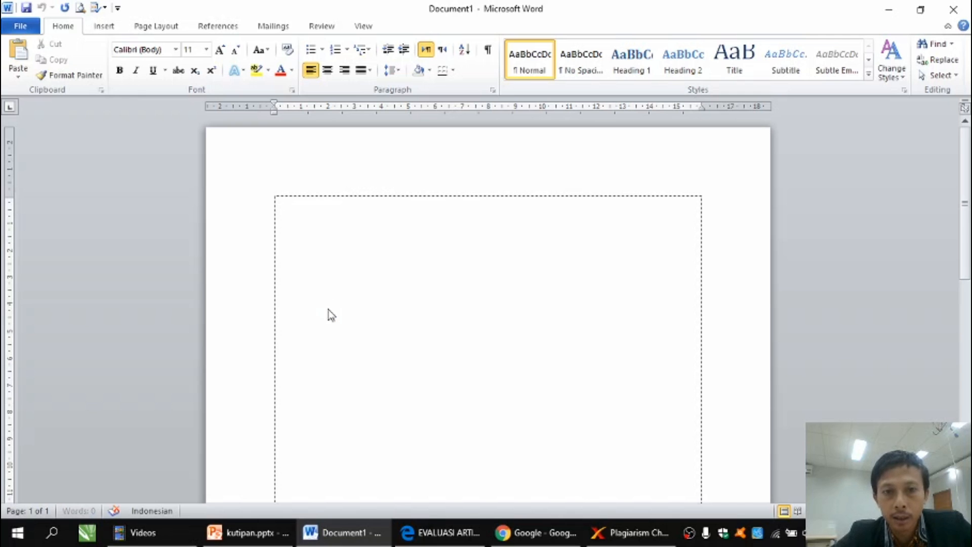
pyautogui.hotkey('ctrl', 'v')
# Crop the pasted screenshot to the Kajian Pustaka paragraph and enlarge it to about 15.9 cm wide by 5.07 cm high.
pyautogui.click(460, 288)
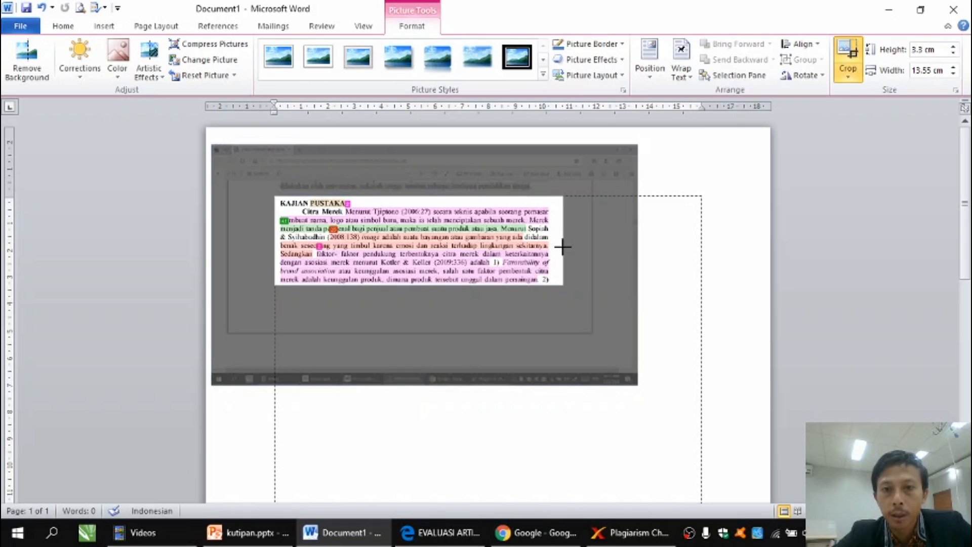
pyautogui.moveTo(564, 248); pyautogui.dragTo(554, 249)
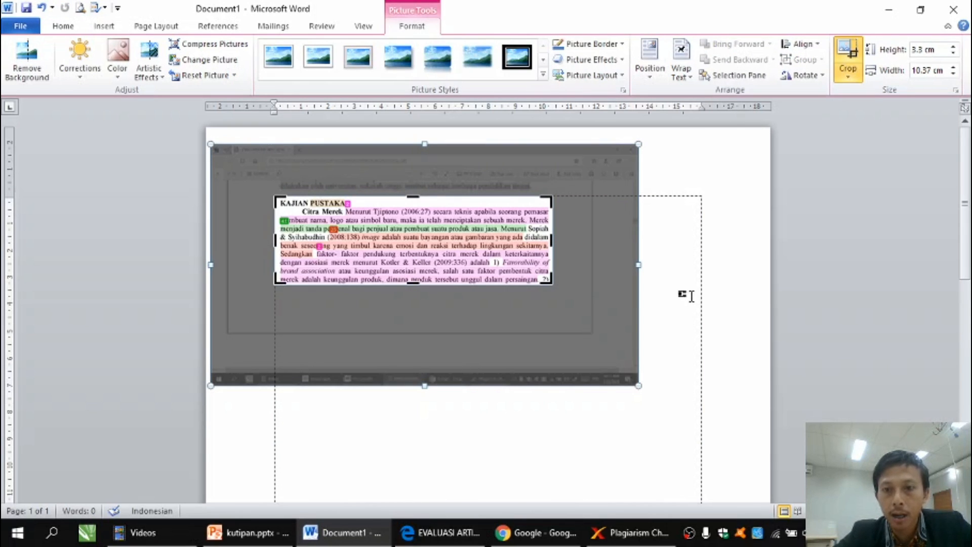
pyautogui.click(673, 295)
pyautogui.click(532, 278)
pyautogui.moveTo(558, 287); pyautogui.dragTo(701, 330)
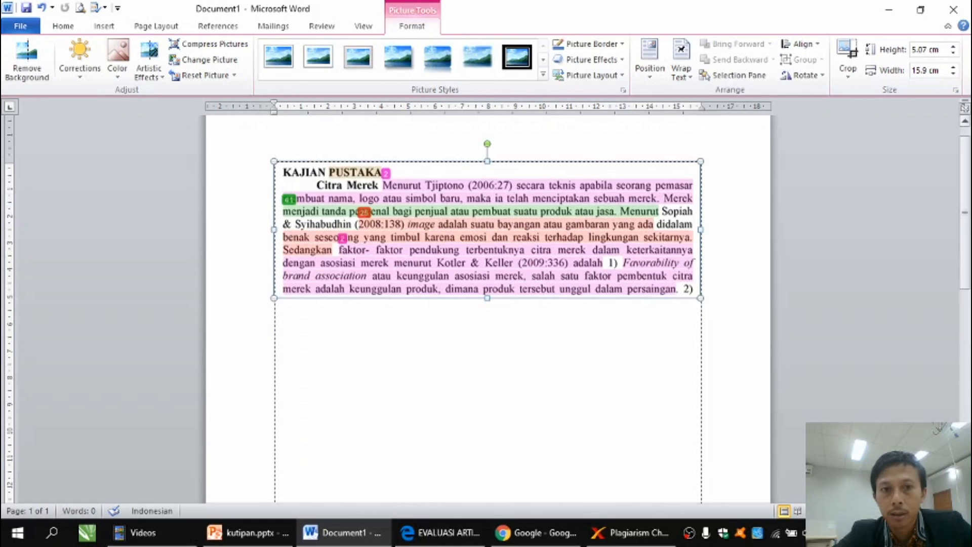
pyautogui.click(965, 460)
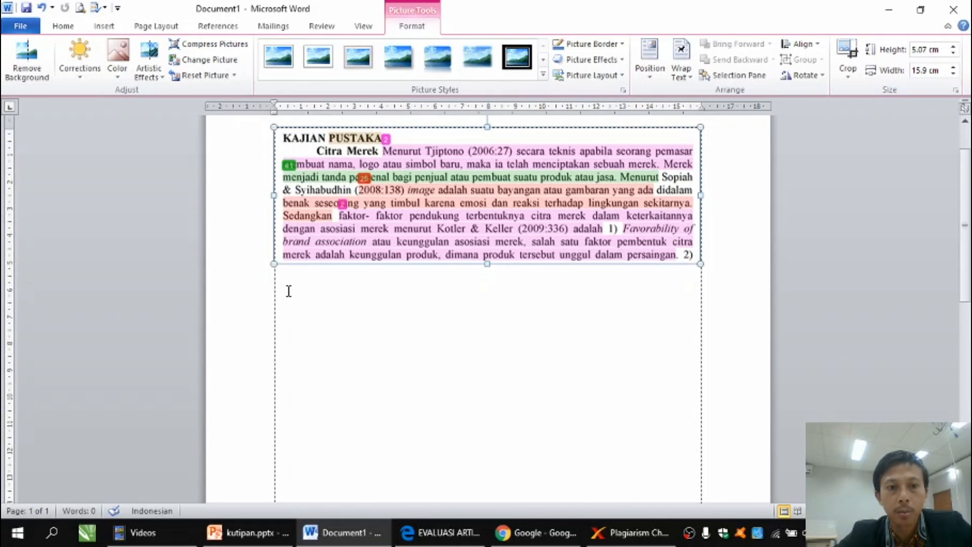
# Place the text cursor below the picture and set the font size to 14.
pyautogui.click(281, 282)
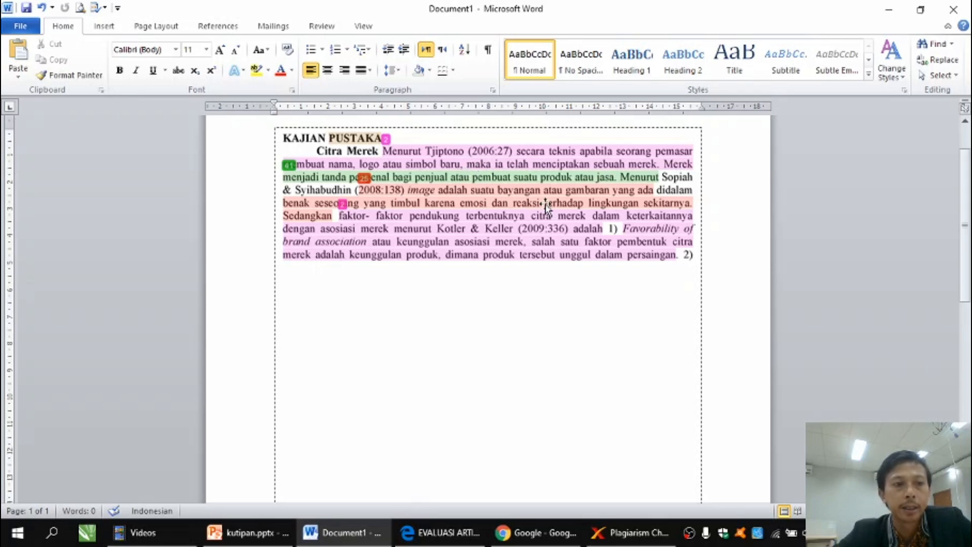
pyautogui.scroll(1, 546, 205)
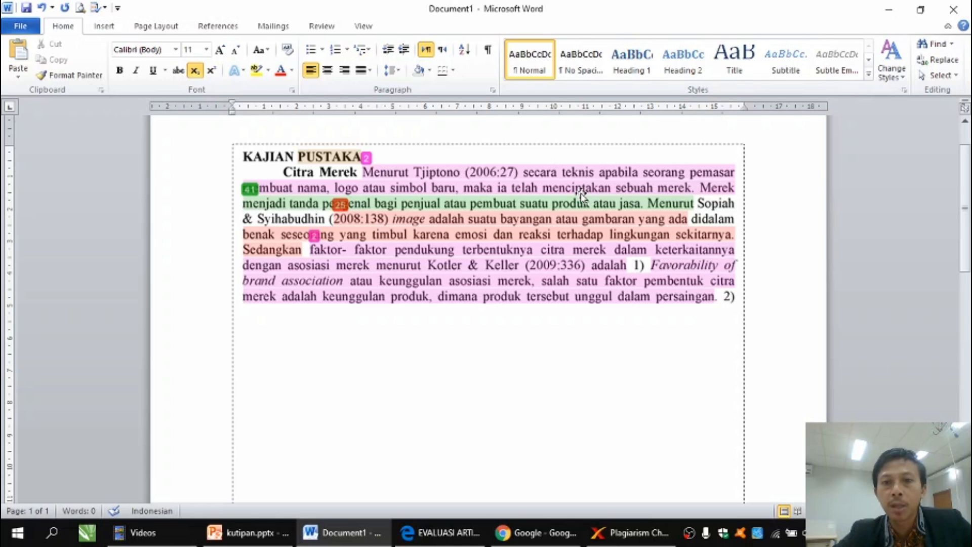
pyautogui.click(207, 50)
pyautogui.click(195, 127)
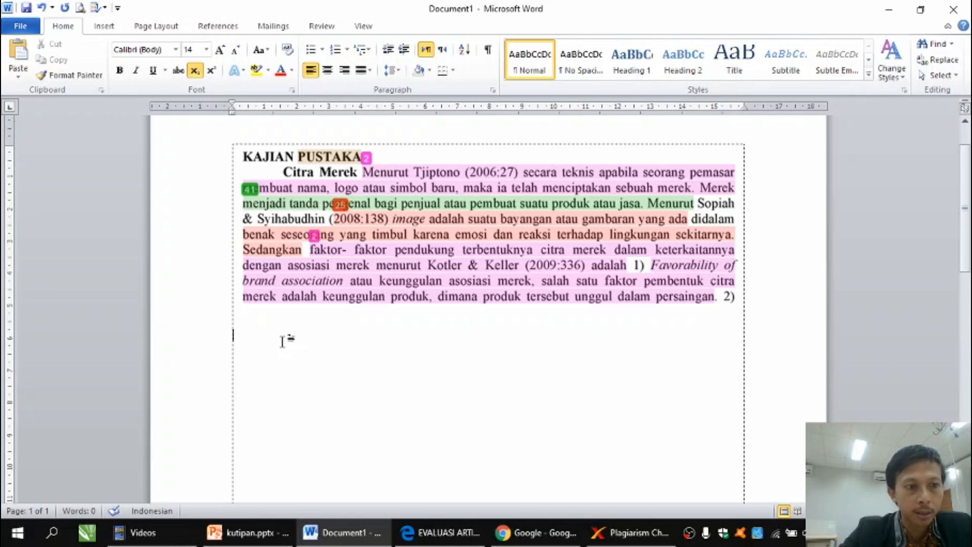
# Begin the paraphrase below the picture with "Citra merek sebagaimana yang dijelaskan oleh", followed by the first cited author's name and "(2006:27),".
pyautogui.write('C')
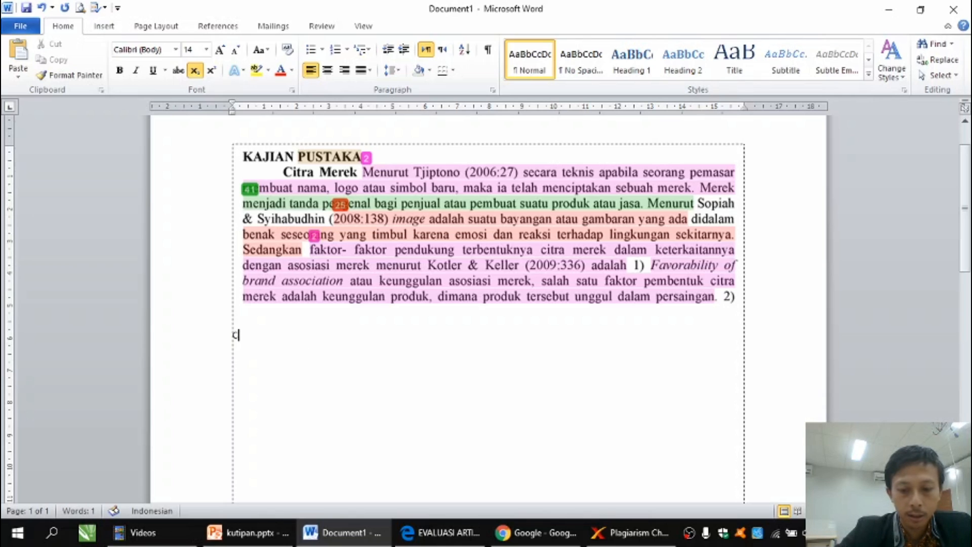
pyautogui.write('itra me')
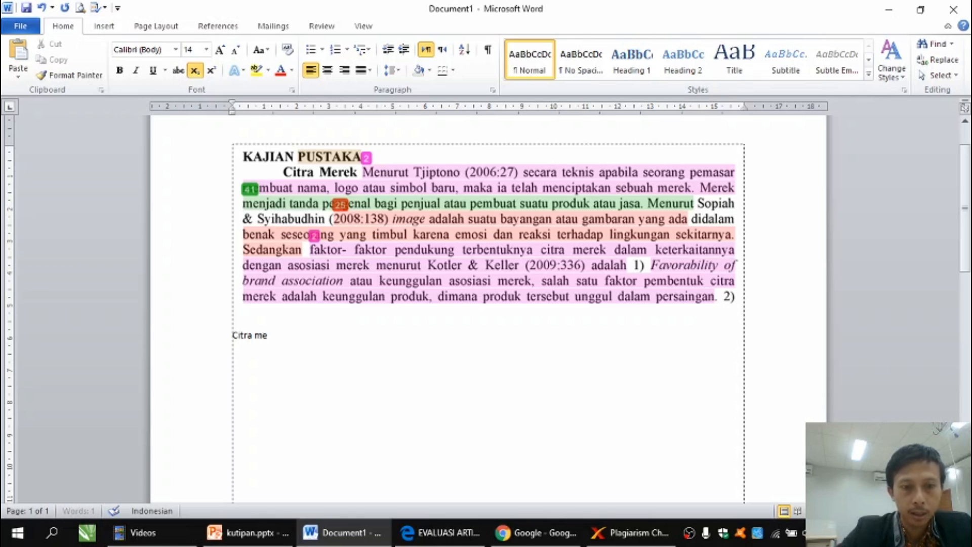
pyautogui.write('rek ')
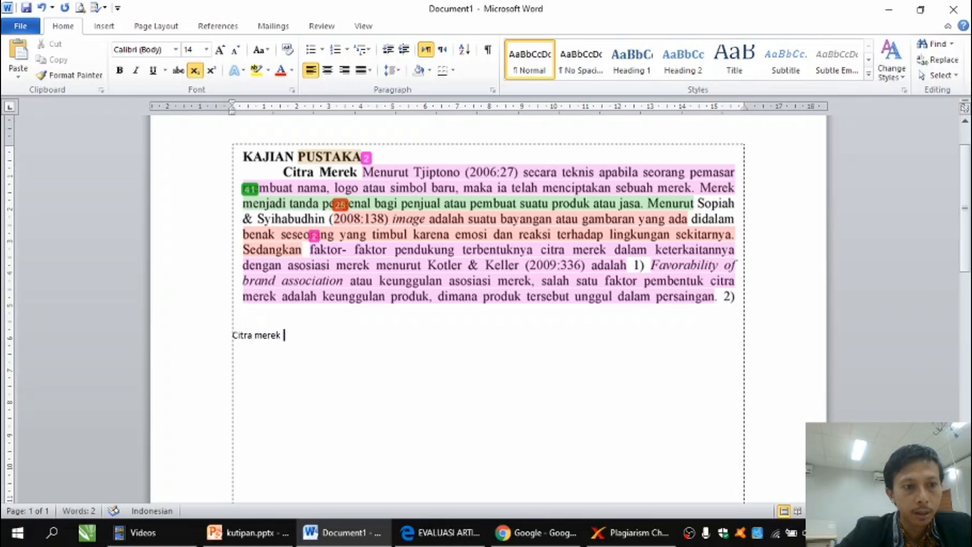
pyautogui.write('sebagaimana')
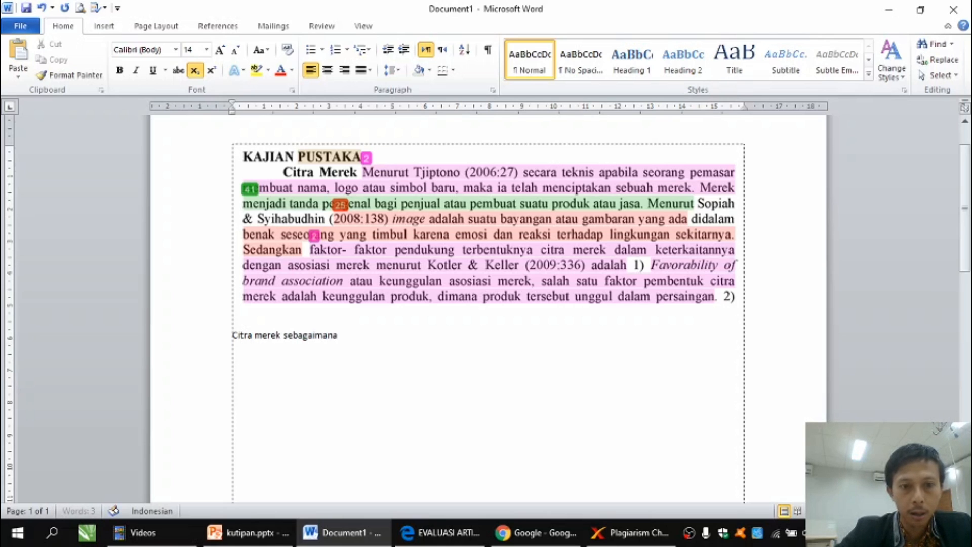
pyautogui.write(' yang')
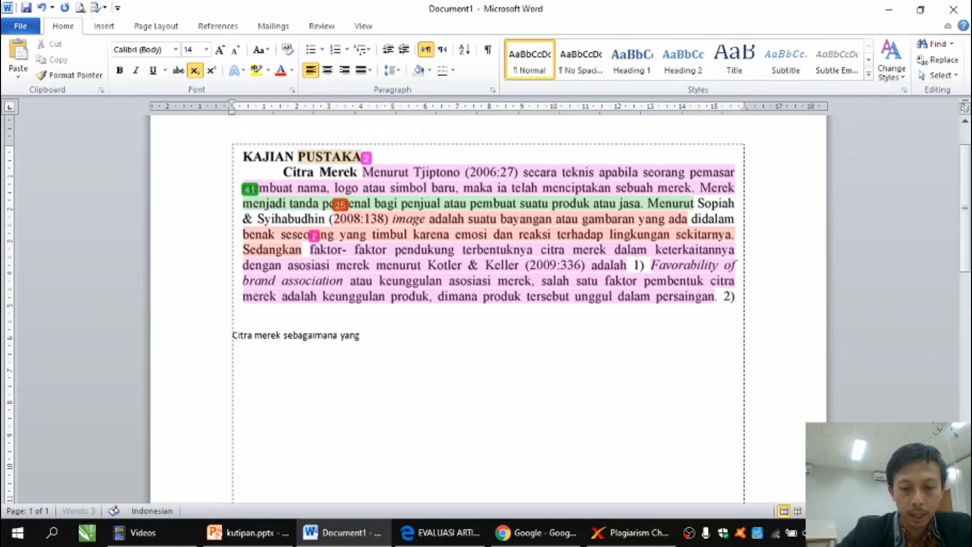
pyautogui.write(' dijelaskan ')
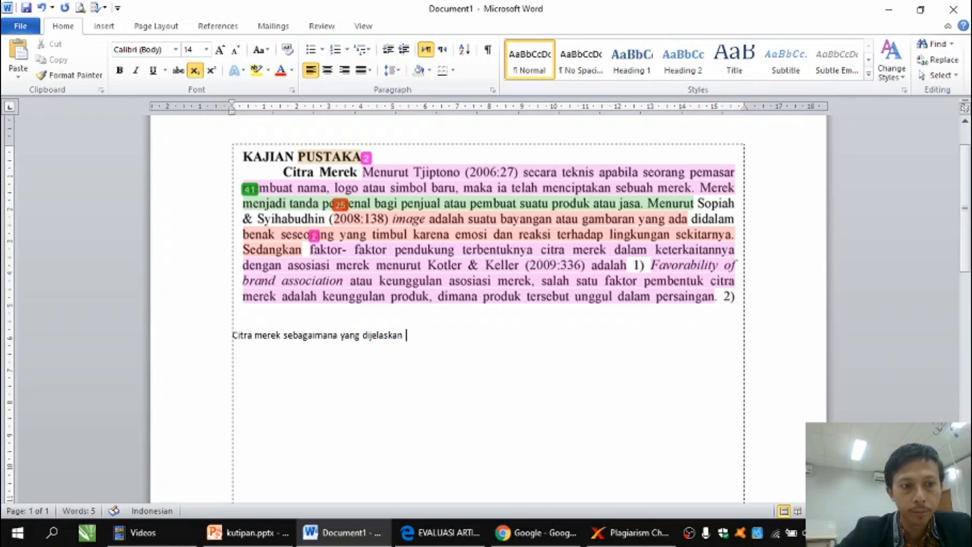
pyautogui.write('oleh')
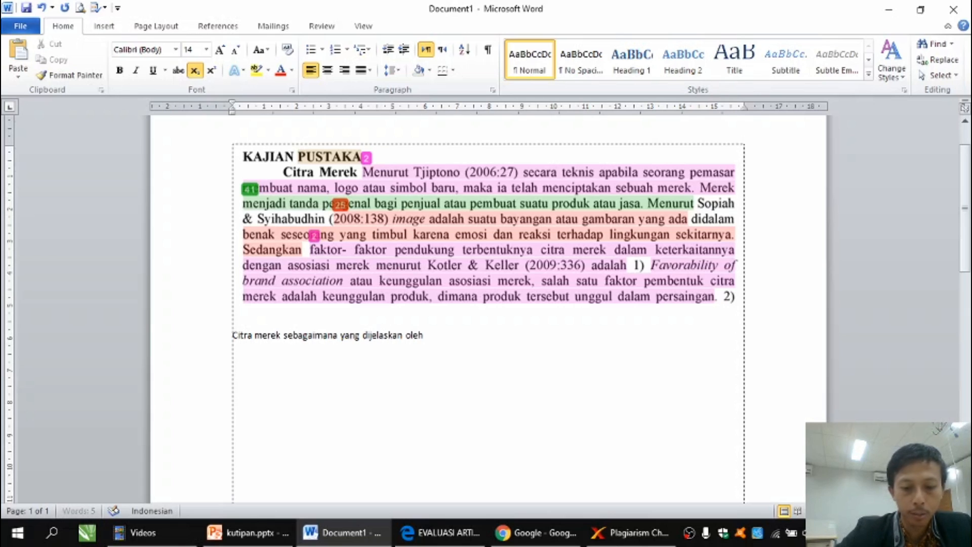
pyautogui.write(' Tjiptono (2006')
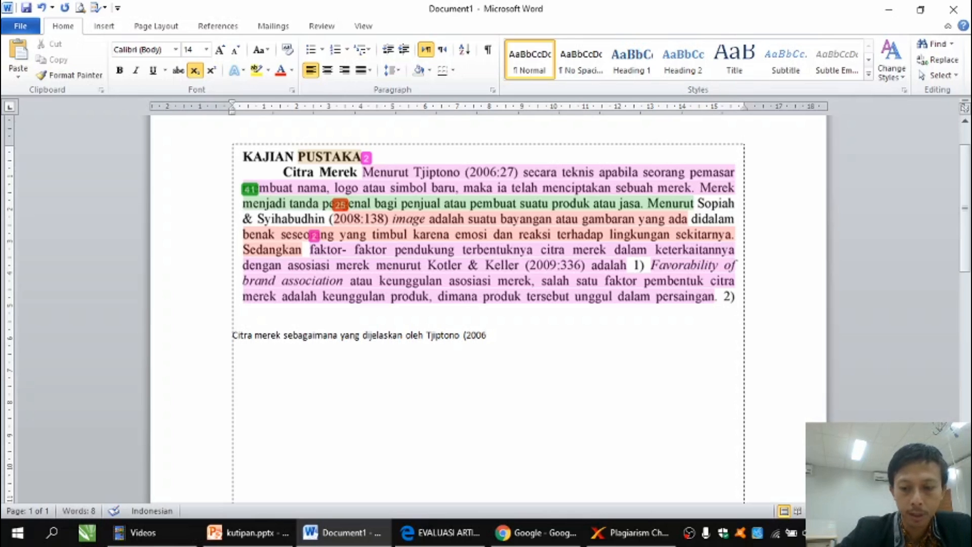
pyautogui.write(':27)')
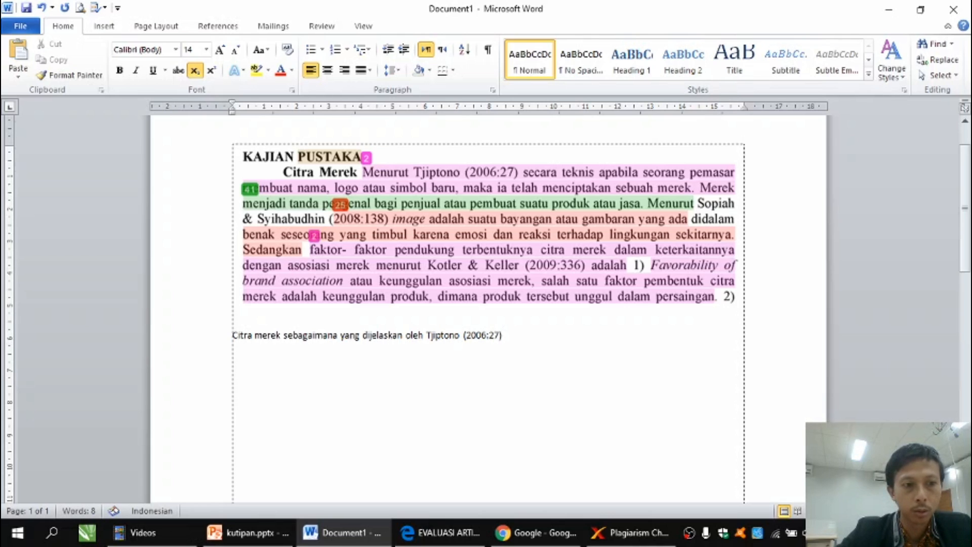
pyautogui.write(', ')
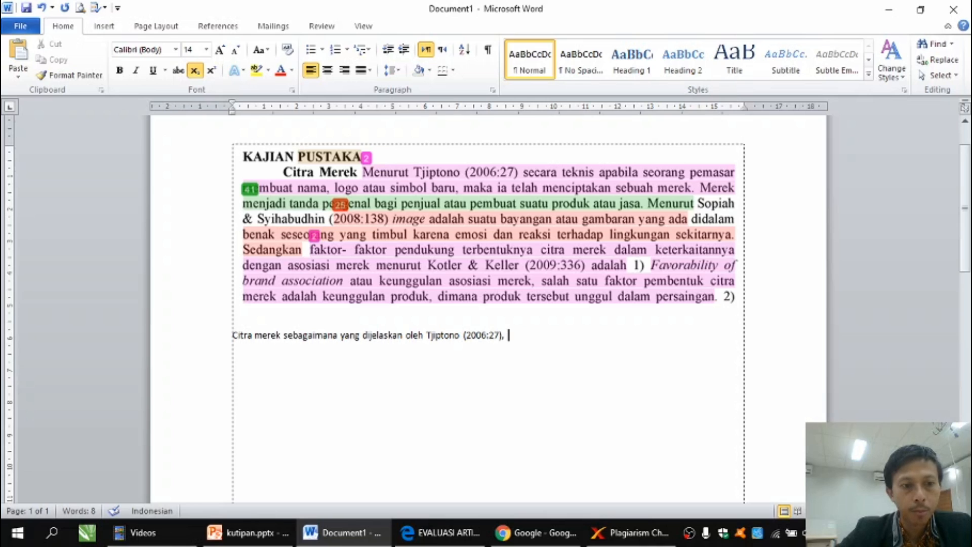
# Continue the paraphrased sentence with "bahwa pemberian suatu nama, logo, dan suatu lambang tertentu".
pyautogui.write('bahwa pemberian')
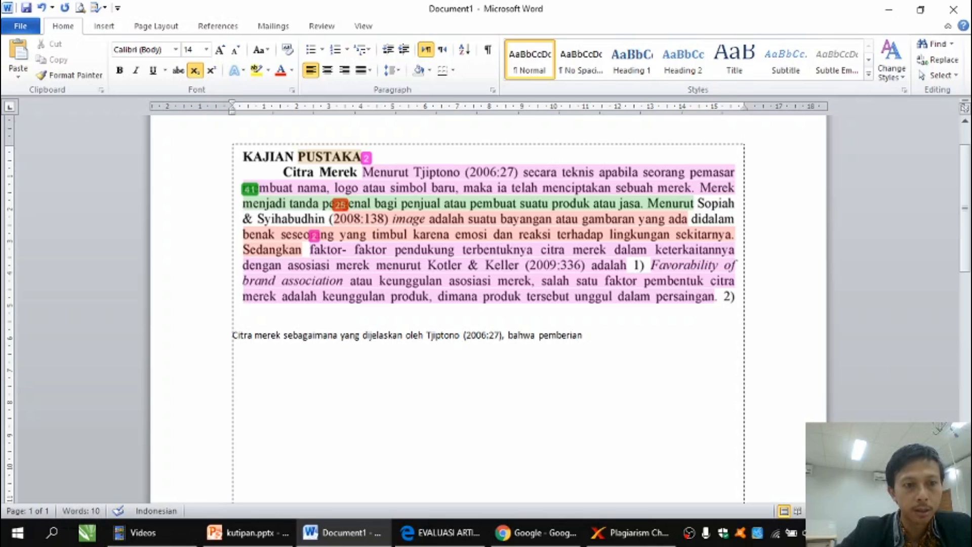
pyautogui.write(' suatu')
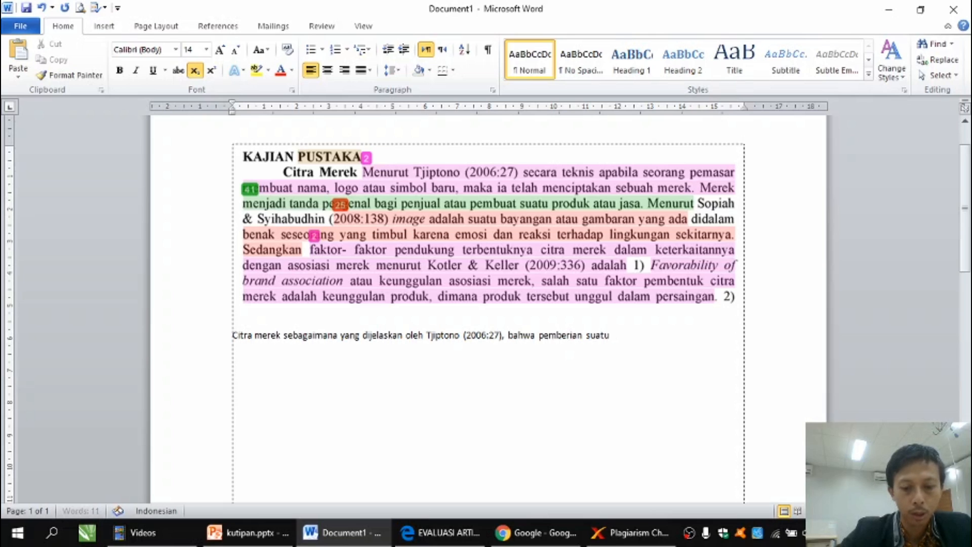
pyautogui.write(' nama, log')
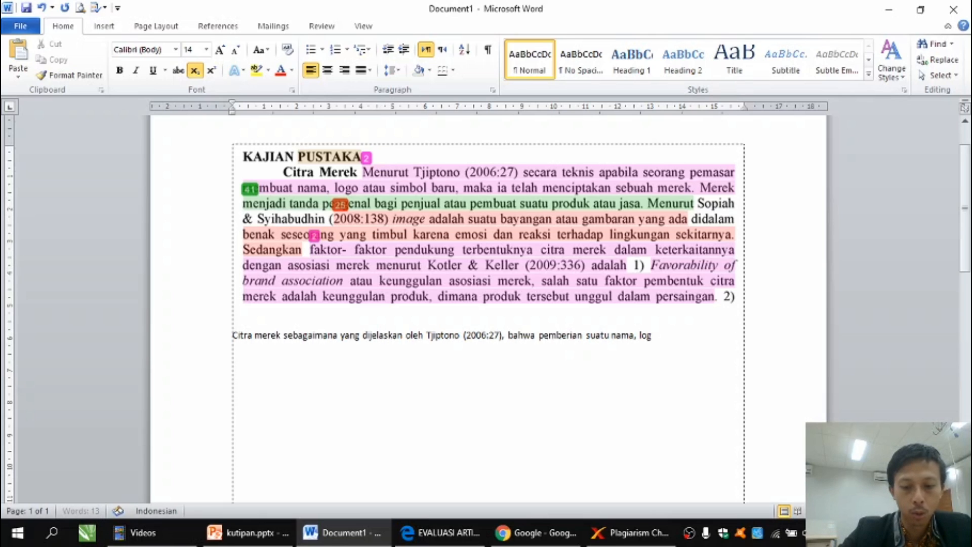
pyautogui.write('o, ')
pyautogui.write('dan suatu')
pyautogui.write(' lambang')
pyautogui.write(' terten')
pyautogui.write('tu')
# Continue the paraphrased sentence with "yang dilakukan oleh seorang pemasar adalah".
pyautogui.write(' yang ')
pyautogui.write('dila')
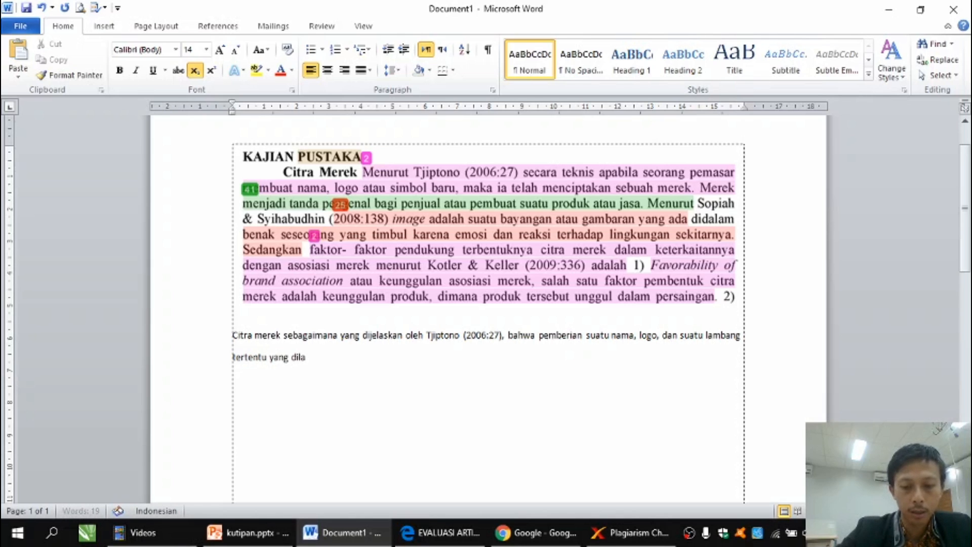
pyautogui.write('kukan oleh seorang pemasar')
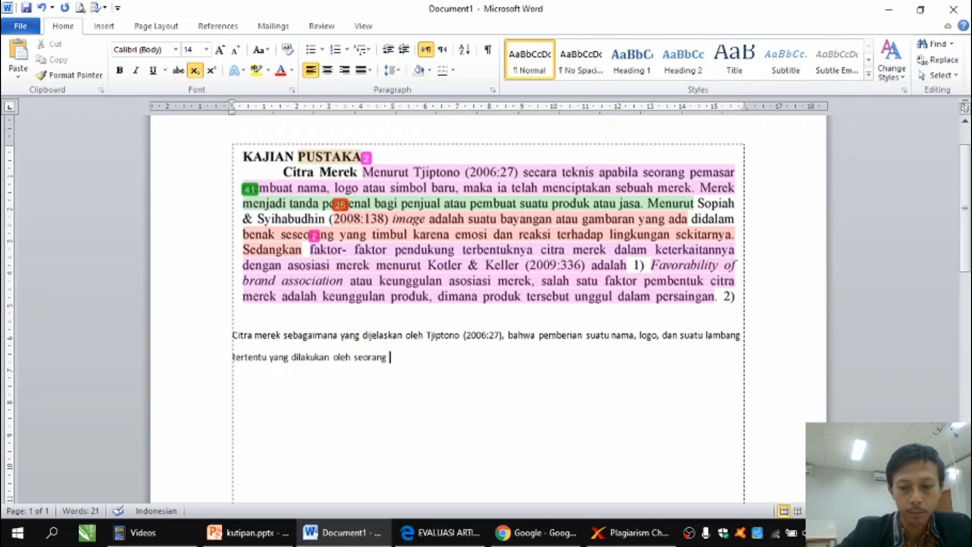
pyautogui.write(' adala')
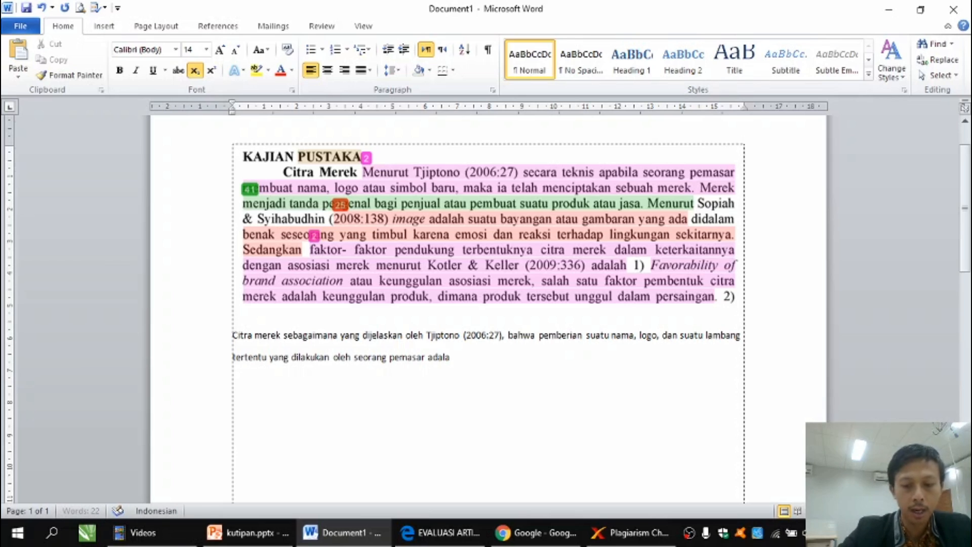
pyautogui.write('h ')
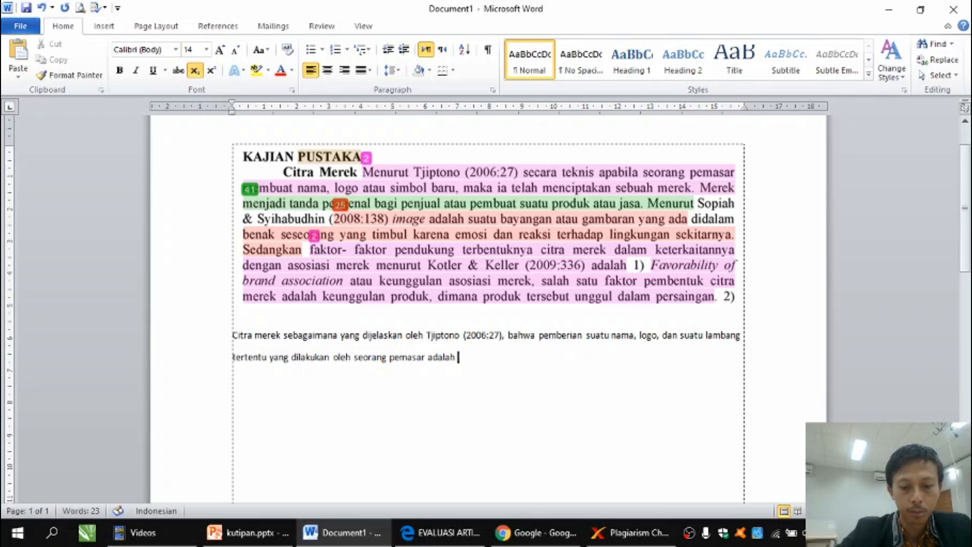
# Finish the first paraphrased sentence with "merupakan upaya penciptaan dari suatu merek.".
pyautogui.write('merupakan')
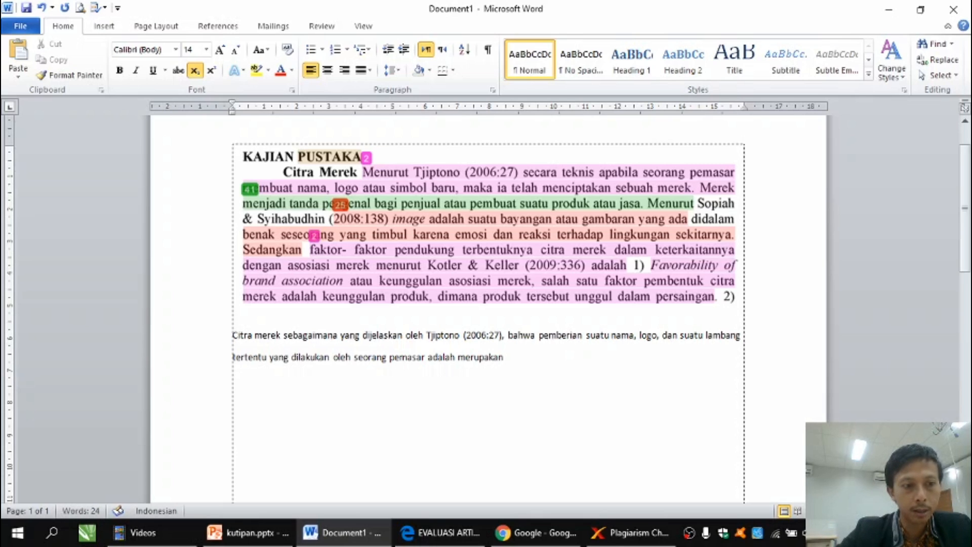
pyautogui.write('paya')
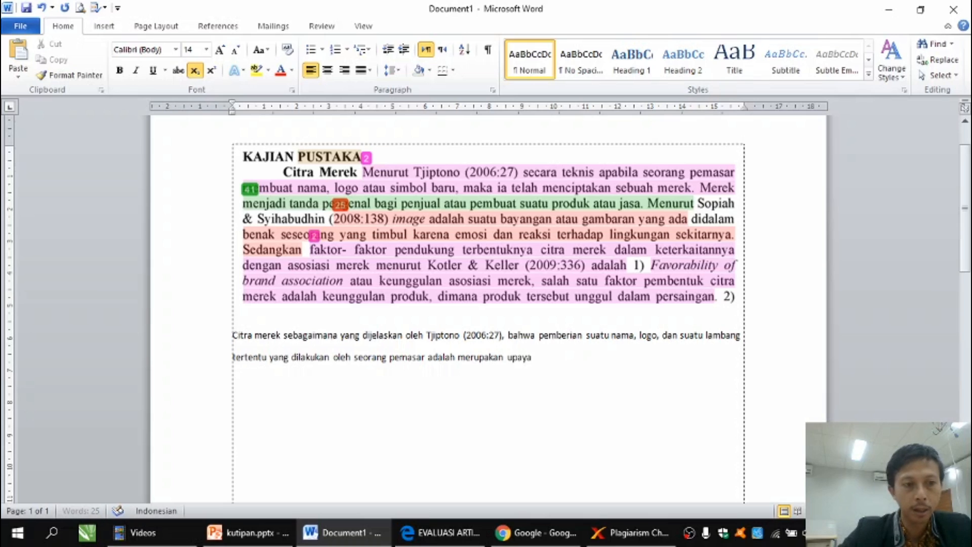
pyautogui.write(' penc')
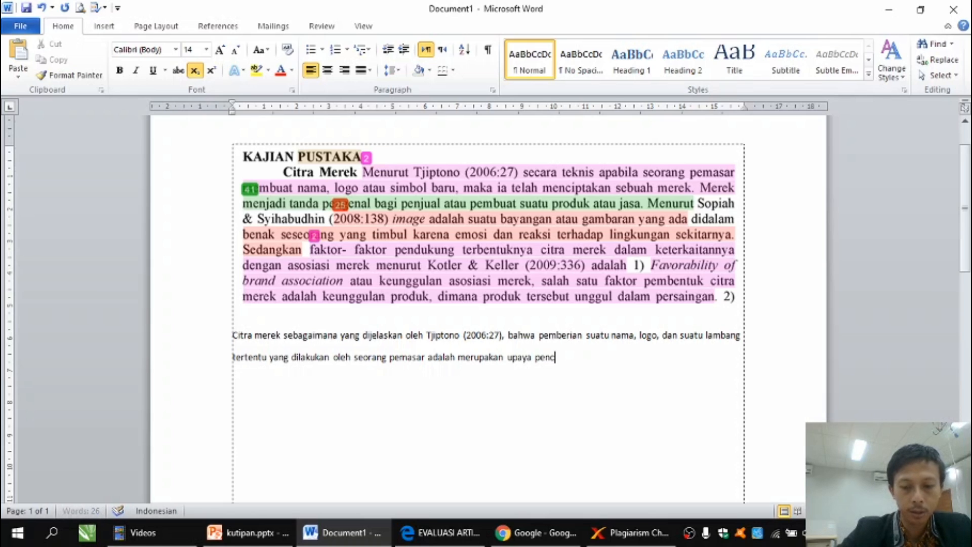
pyautogui.write('iptaan')
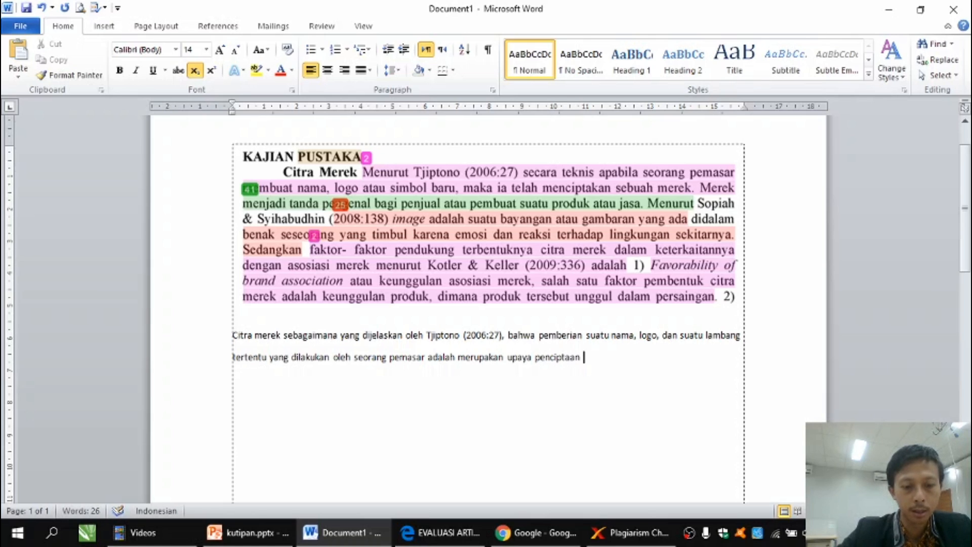
pyautogui.write(' dari suatu ')
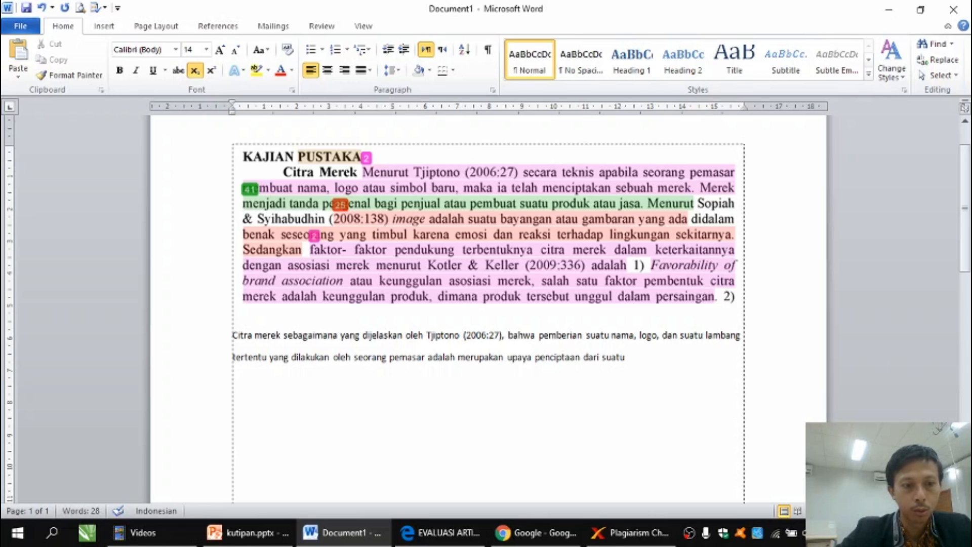
pyautogui.write('merek')
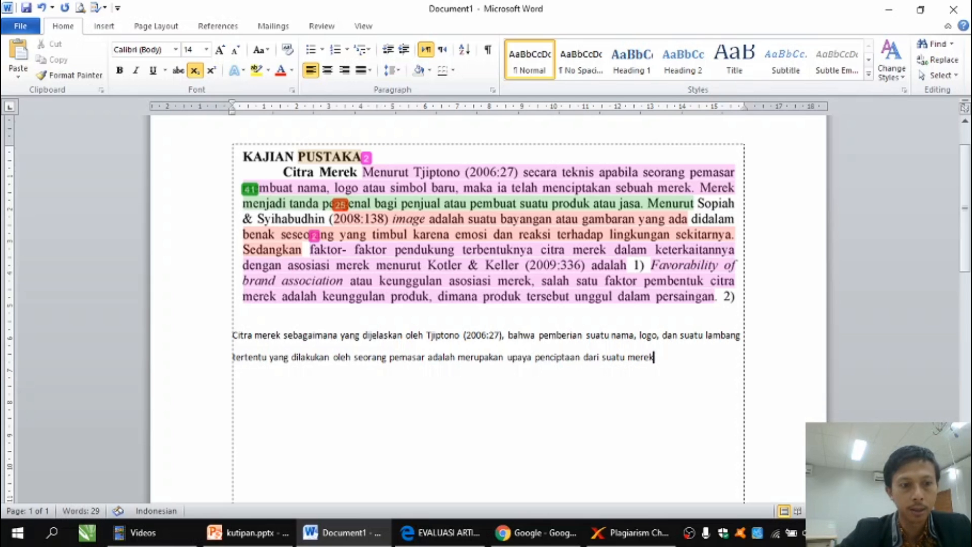
pyautogui.write('.')
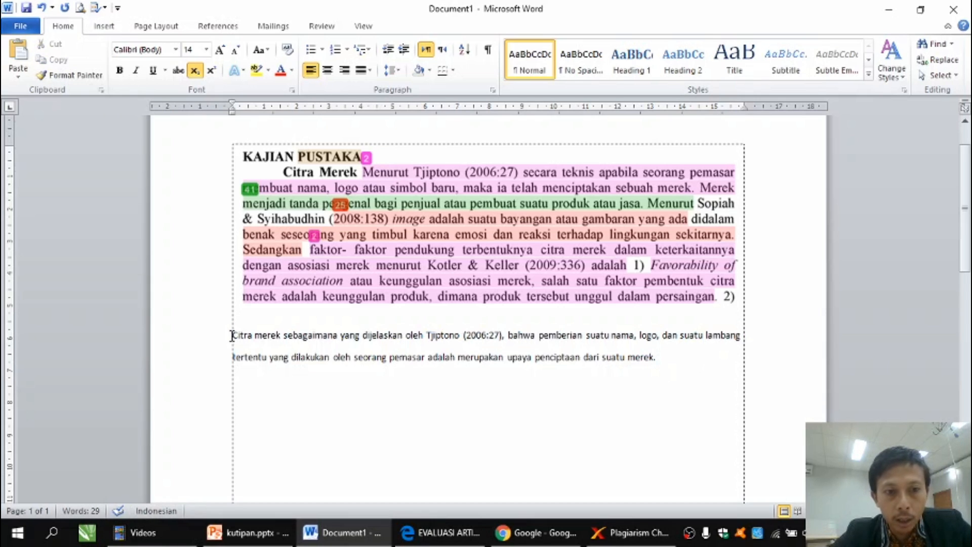
# Set the whole paraphrased sentence to font size 18 and make it bold.
pyautogui.moveTo(233, 334); pyautogui.dragTo(661, 361)
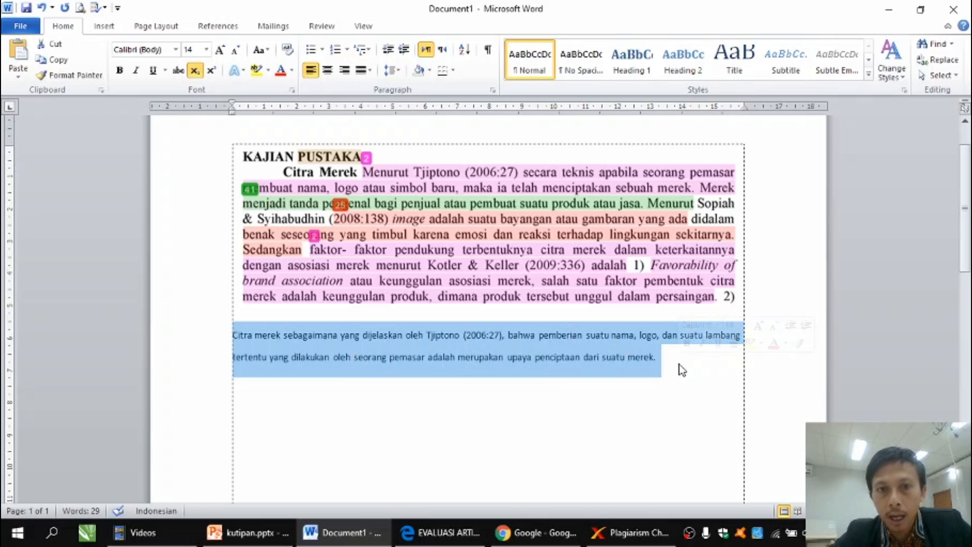
pyautogui.click(206, 49)
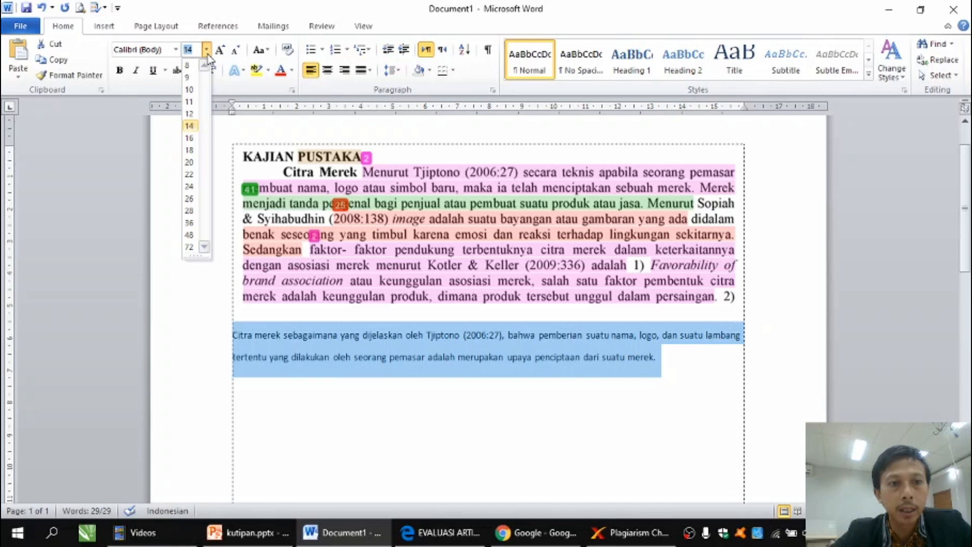
pyautogui.click(189, 150)
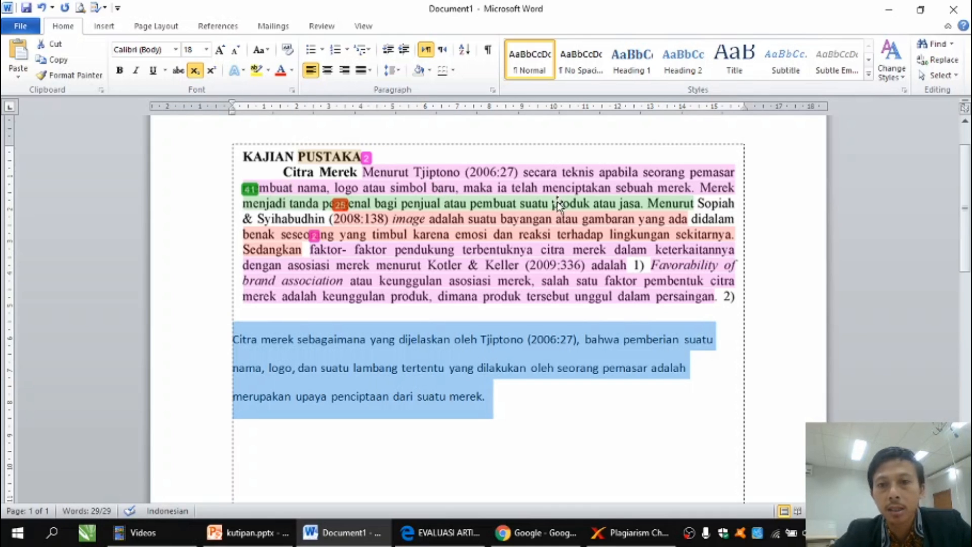
pyautogui.click(512, 416)
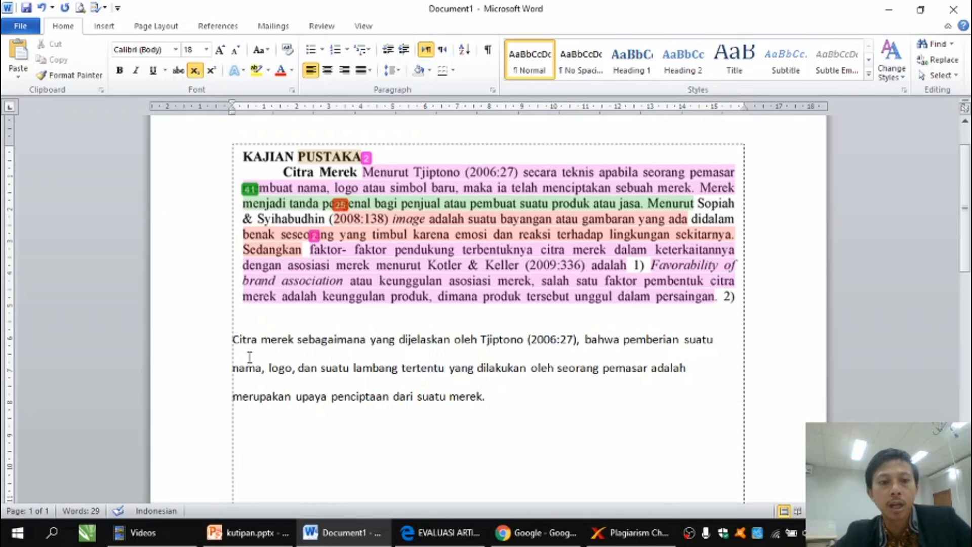
pyautogui.moveTo(233, 339); pyautogui.dragTo(496, 423)
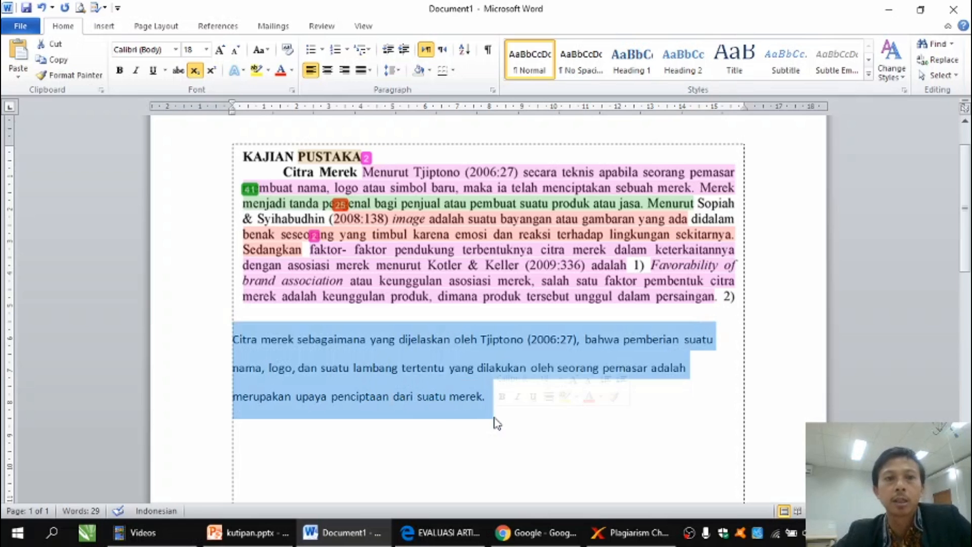
pyautogui.hotkey('ctrl', 'b')
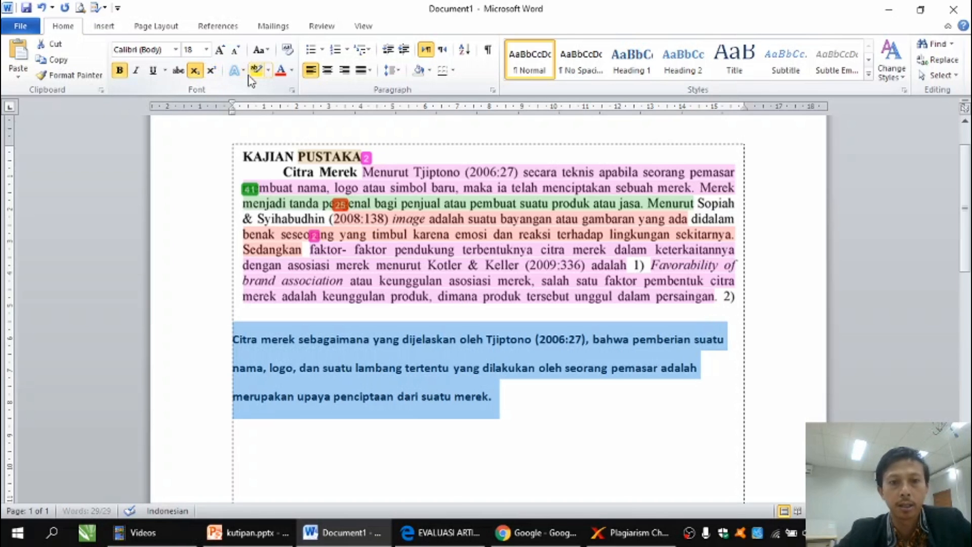
pyautogui.click(311, 316)
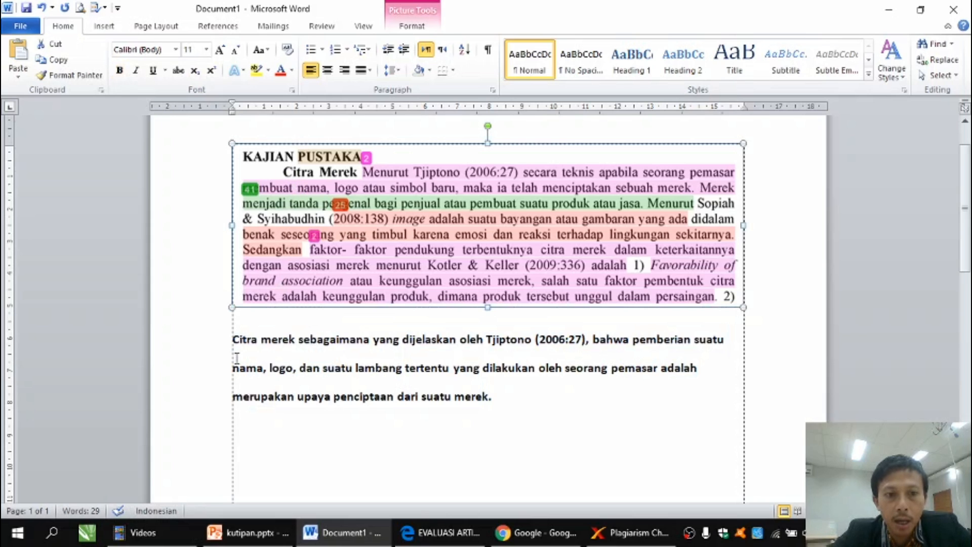
# Colour the words "Citra merek", "lambang" and "nama, logo" red in the paraphrased sentence.
pyautogui.moveTo(235, 346); pyautogui.dragTo(299, 341)
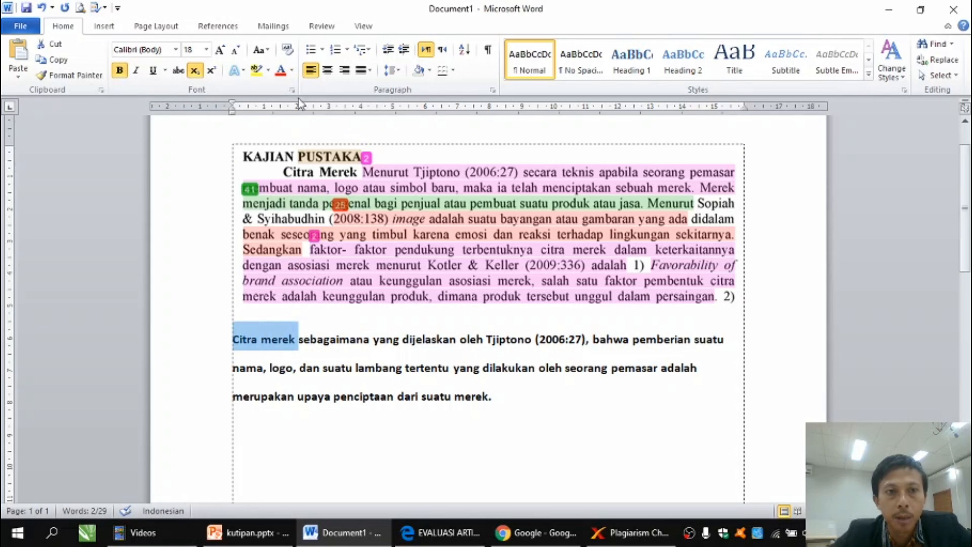
pyautogui.click(280, 73)
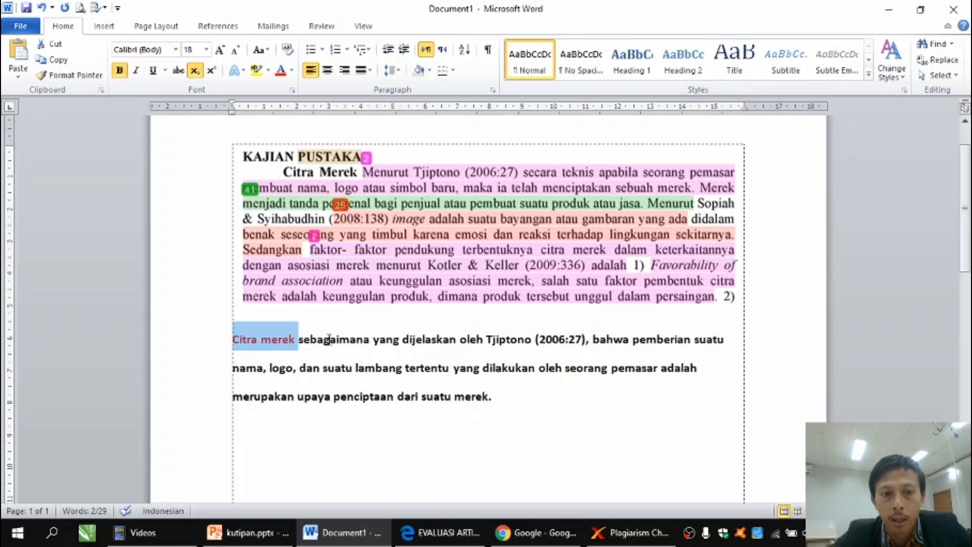
pyautogui.moveTo(302, 344); pyautogui.dragTo(583, 344)
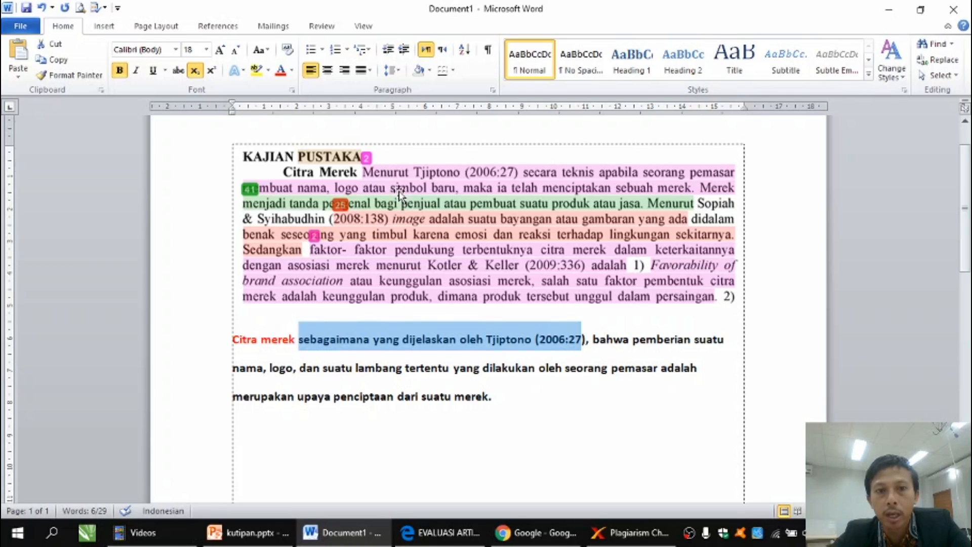
pyautogui.moveTo(356, 373); pyautogui.dragTo(403, 373)
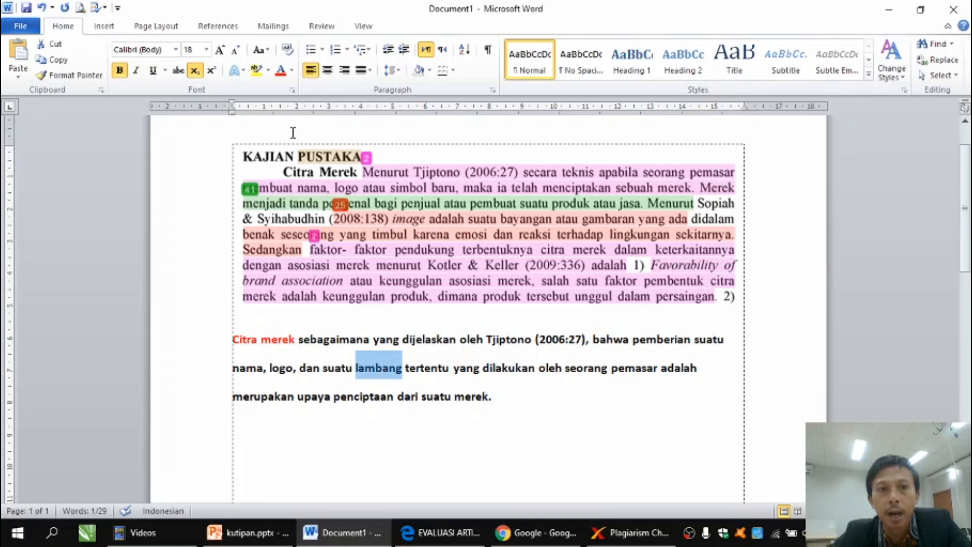
pyautogui.click(281, 71)
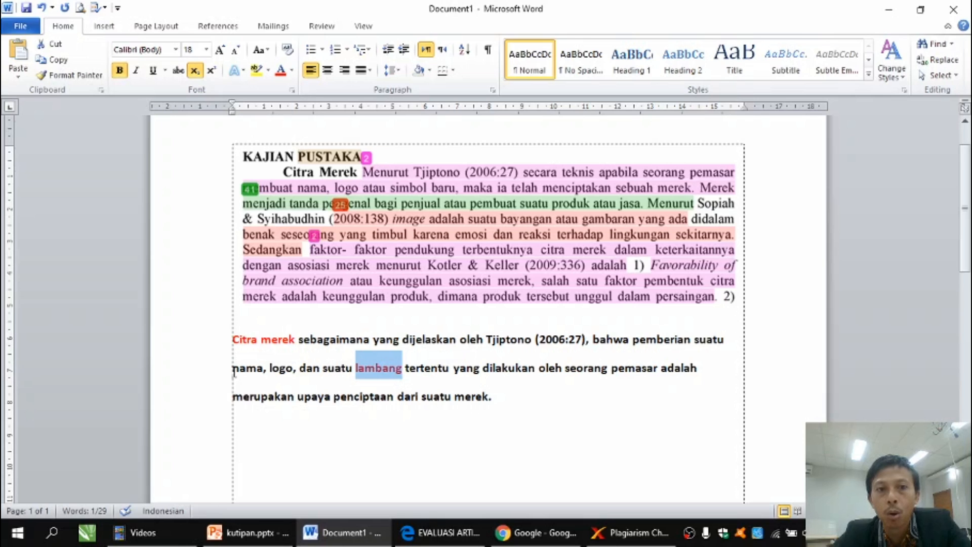
pyautogui.moveTo(235, 369); pyautogui.dragTo(282, 372)
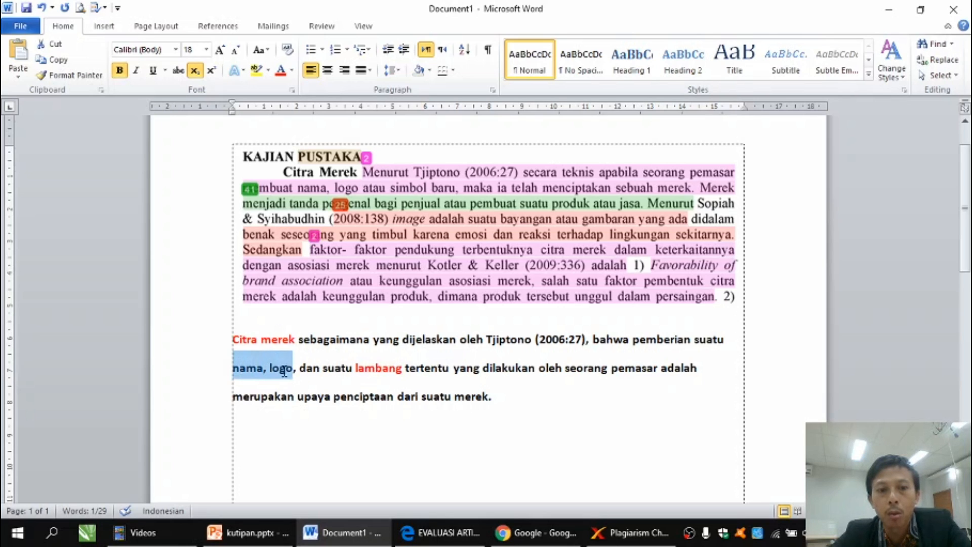
pyautogui.click(281, 71)
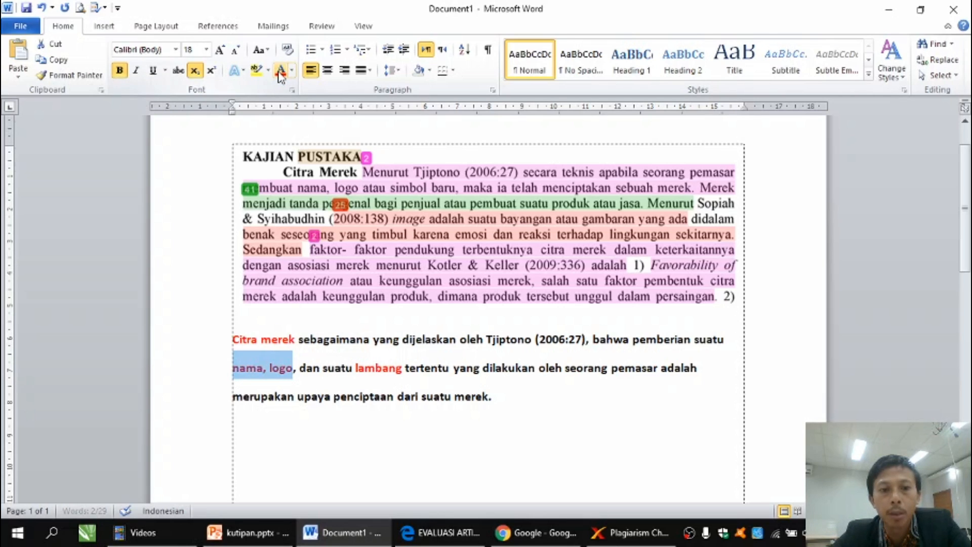
pyautogui.click(307, 374)
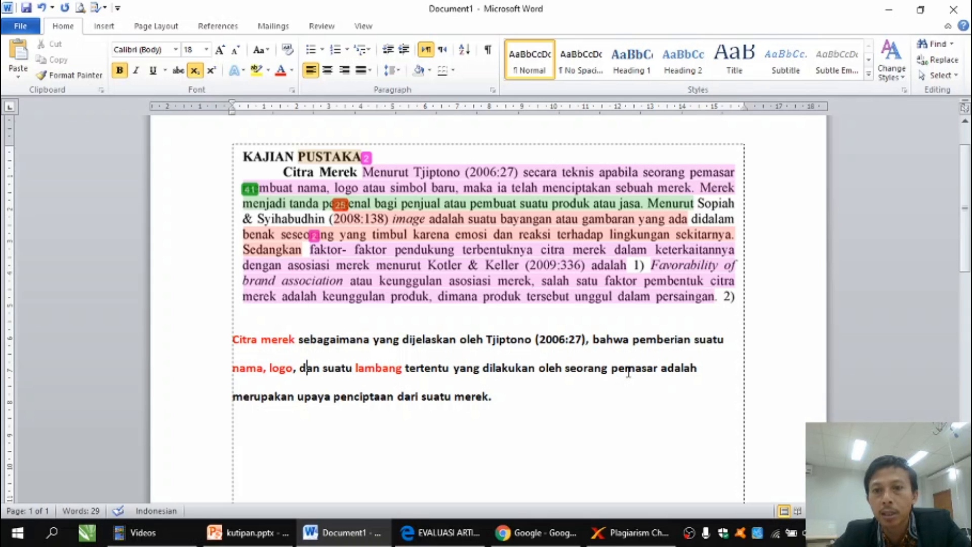
# Replace the word "pemasar" with "marketer" in the paraphrased sentence.
pyautogui.moveTo(611, 375); pyautogui.dragTo(658, 377)
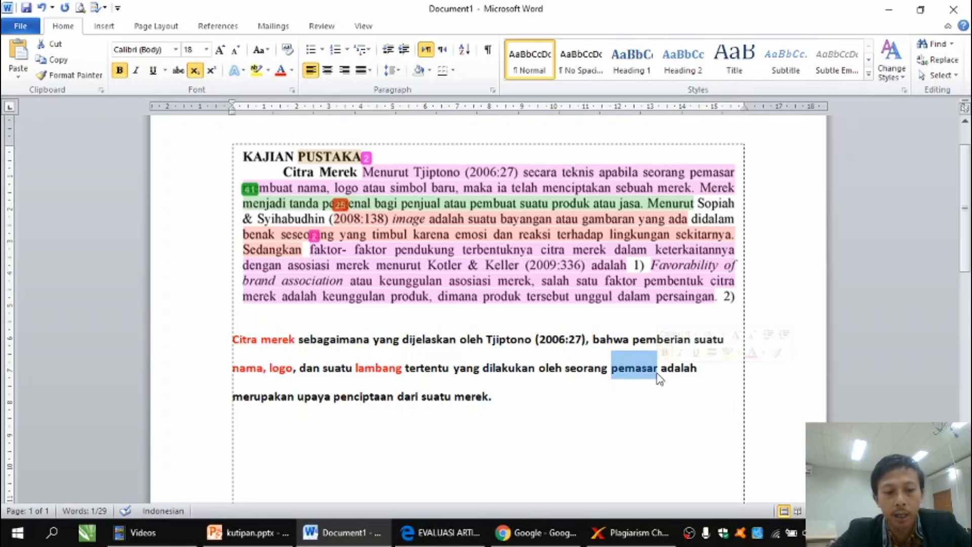
pyautogui.write('marketer')
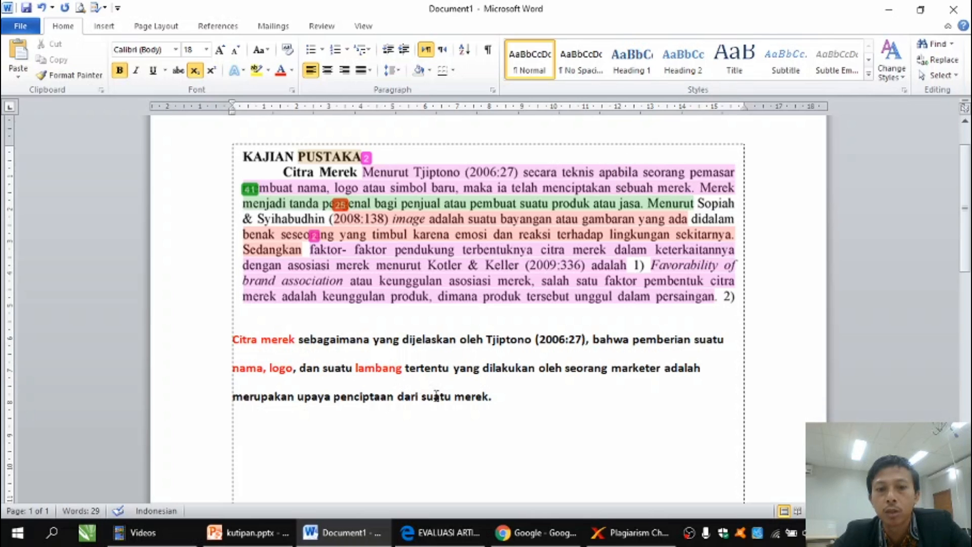
# Add a second sentence after the first: "Merek adalah merupakan alat pengenal dari seorang penjual atau produsen produk baik barang maupun jasa.".
pyautogui.click(489, 396)
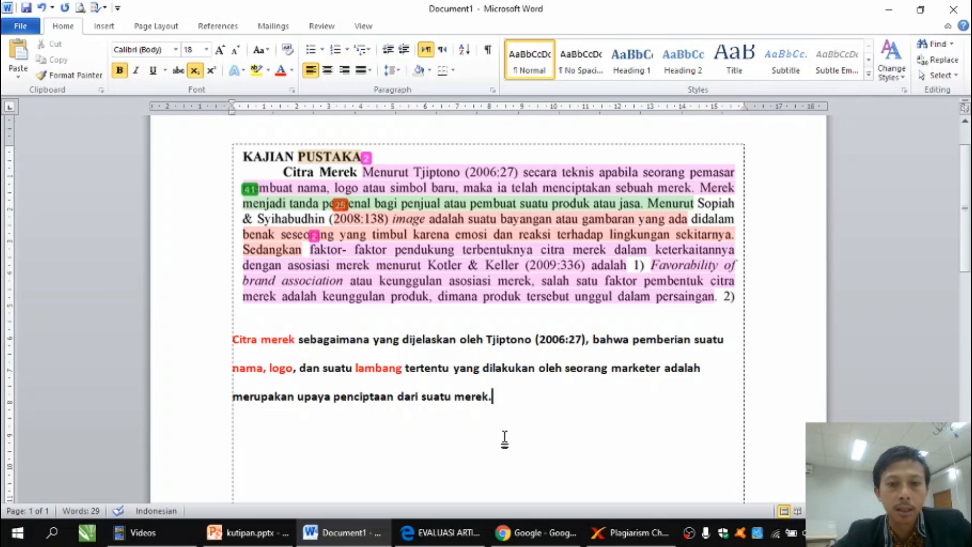
pyautogui.write('Merek adalah me')
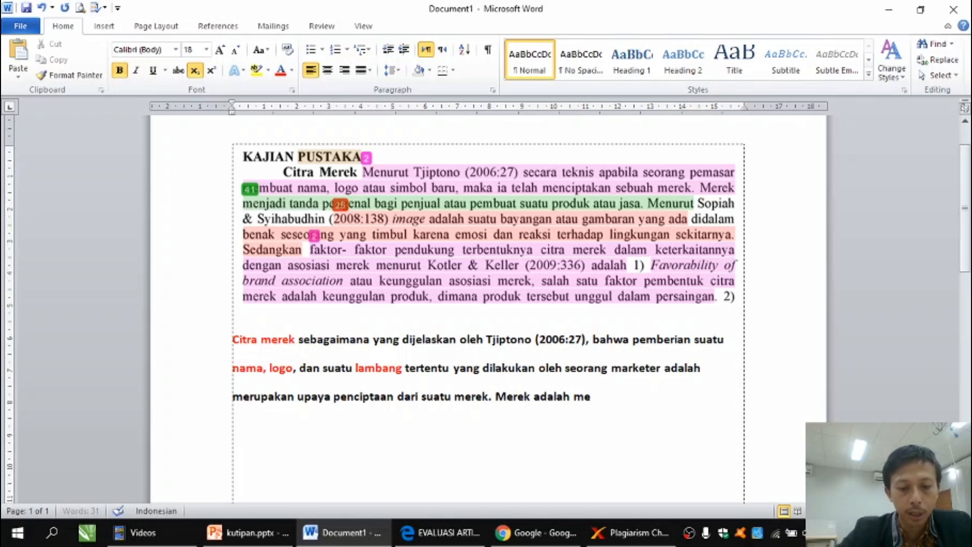
pyautogui.write('rupakan ala')
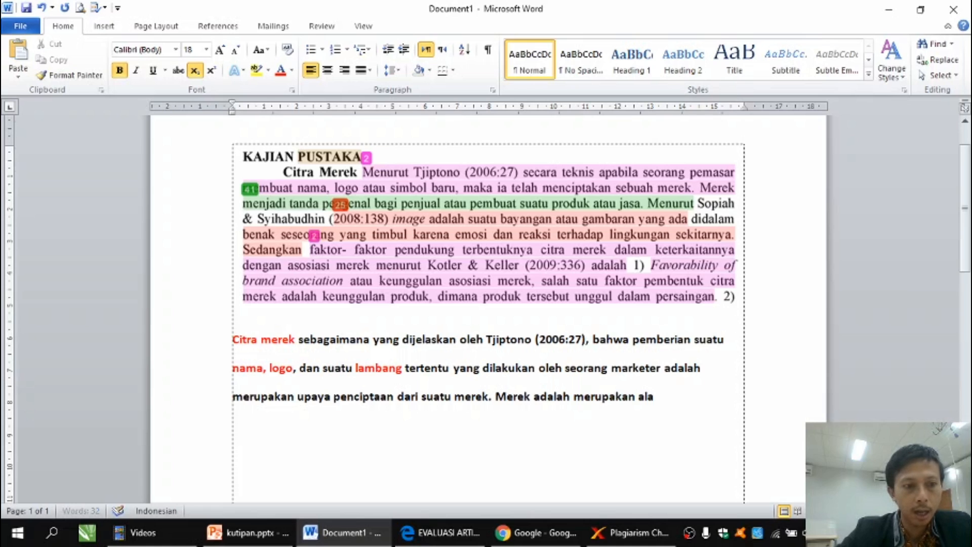
pyautogui.write('t')
pyautogui.write(' pengenal')
pyautogui.write(' dari seor')
pyautogui.write('ang')
pyautogui.write(' penjual')
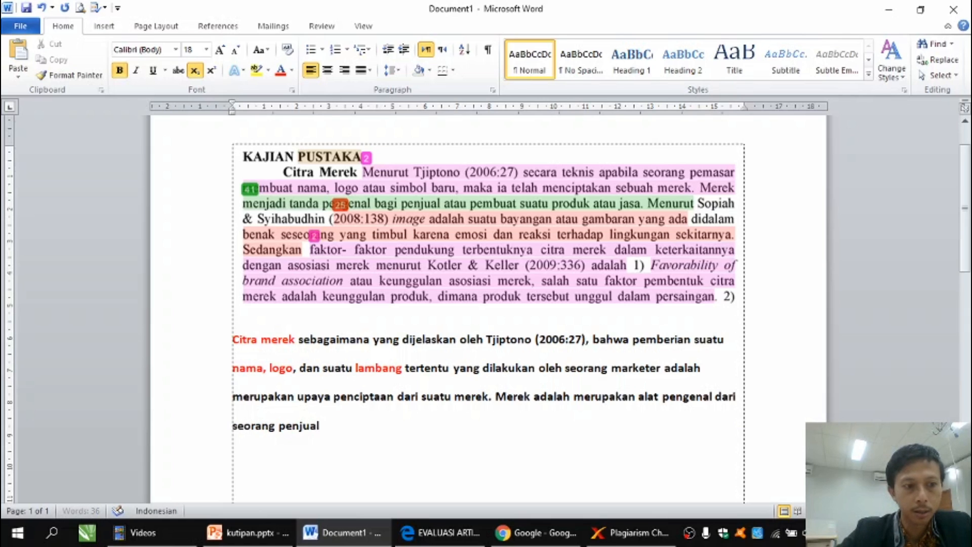
pyautogui.write(' atau produsen produk baik barang maupun jasa.')
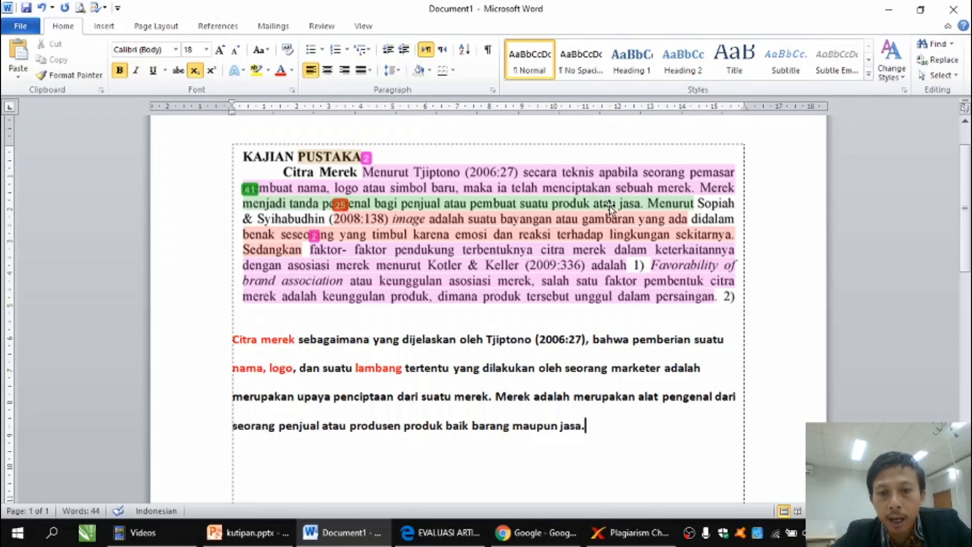
# Highlight the whole second sentence, "Merek adalah merupakan alat pengenal dari seorang penjual atau produsen produk baik barang maupun jasa.", in yellow.
pyautogui.moveTo(496, 396); pyautogui.dragTo(686, 405)
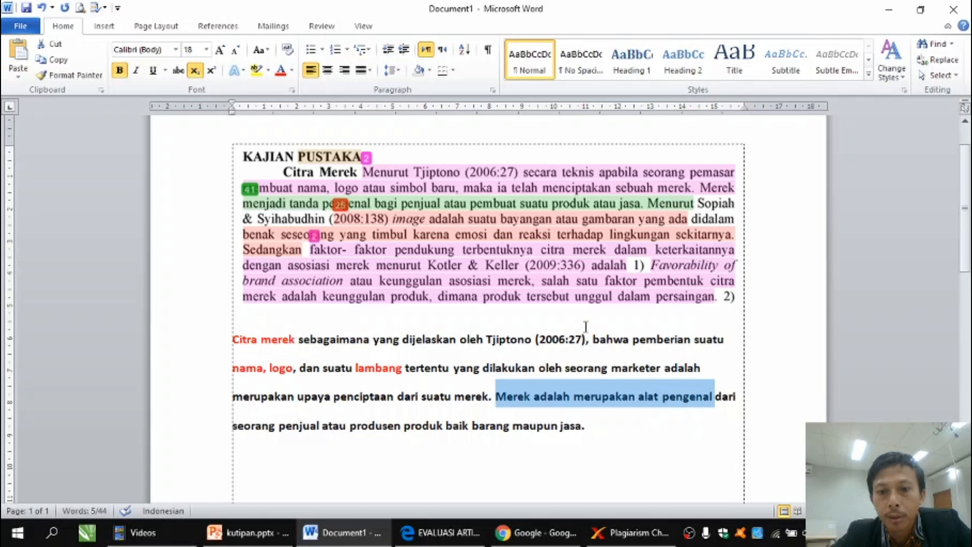
pyautogui.moveTo(498, 398); pyautogui.dragTo(583, 434)
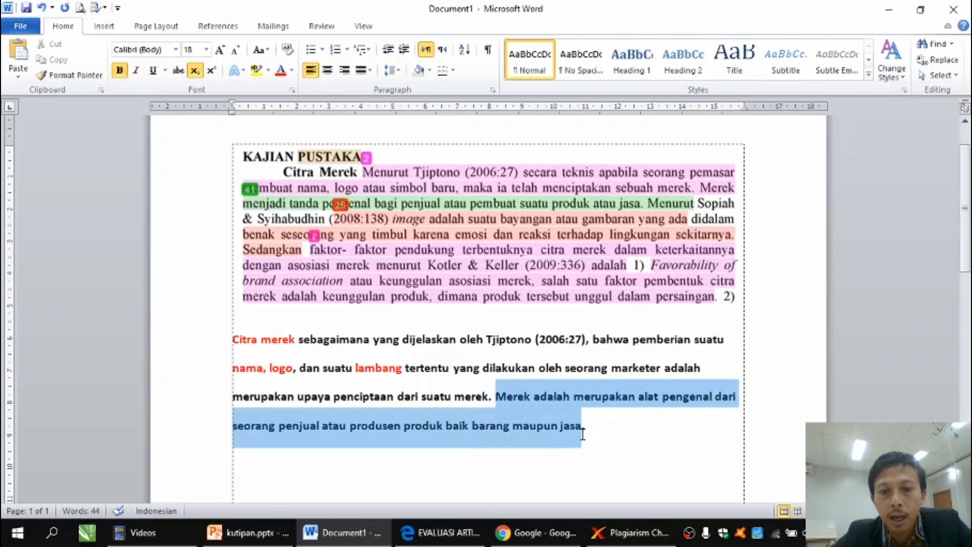
pyautogui.click(255, 73)
pyautogui.click(634, 449)
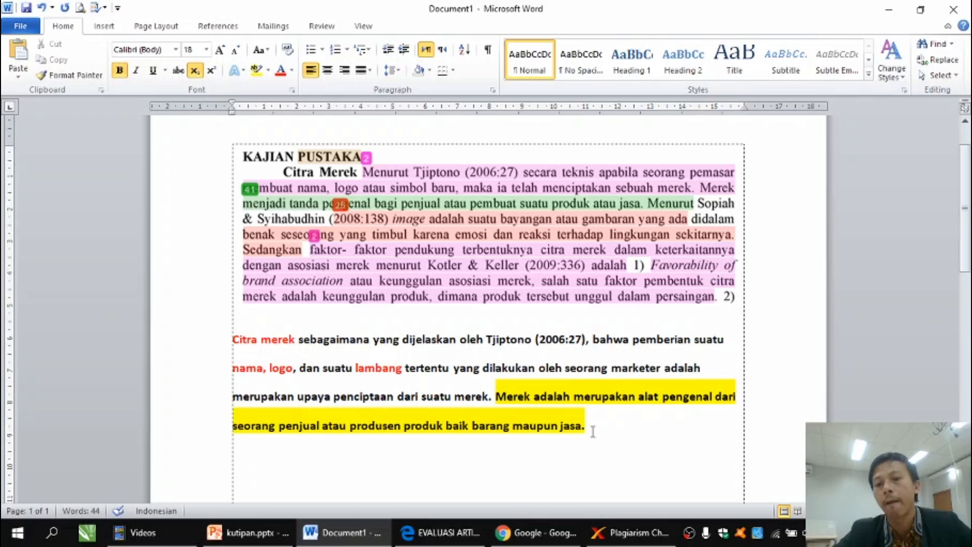
# Switch to Chrome, search Google for "download mendeley" in a new tab, and close that tab after viewing the results.
pyautogui.moveTo(529, 536)
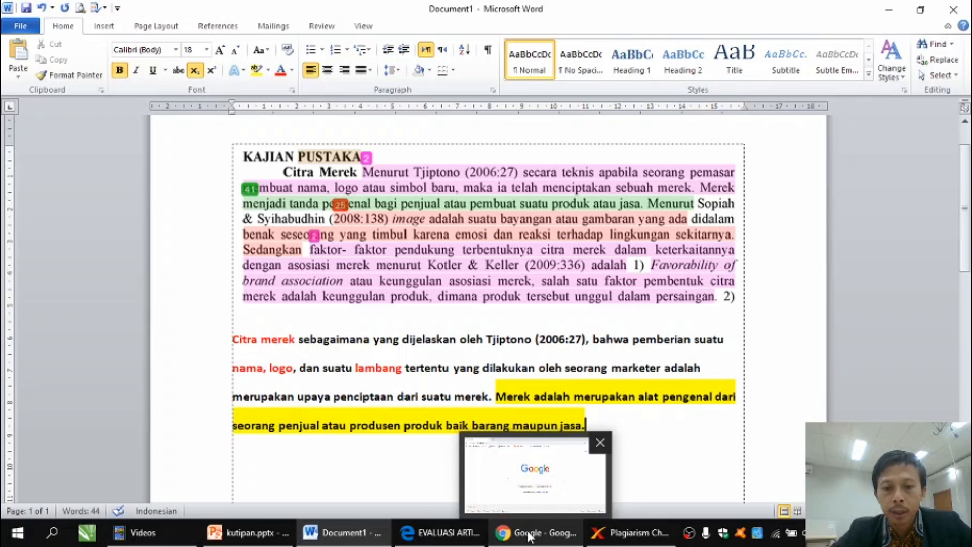
pyautogui.click(529, 536)
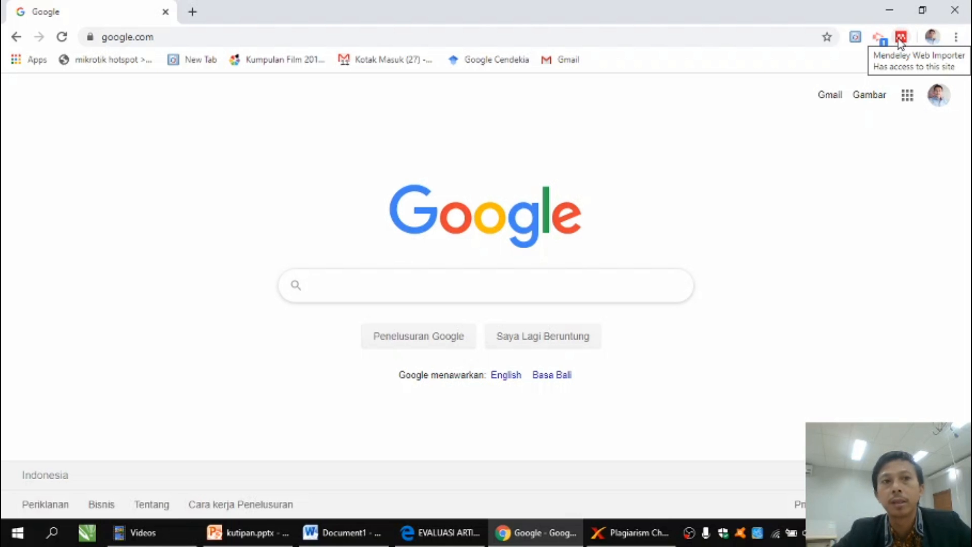
pyautogui.click(198, 15)
pyautogui.write('www')
pyautogui.press('Return')
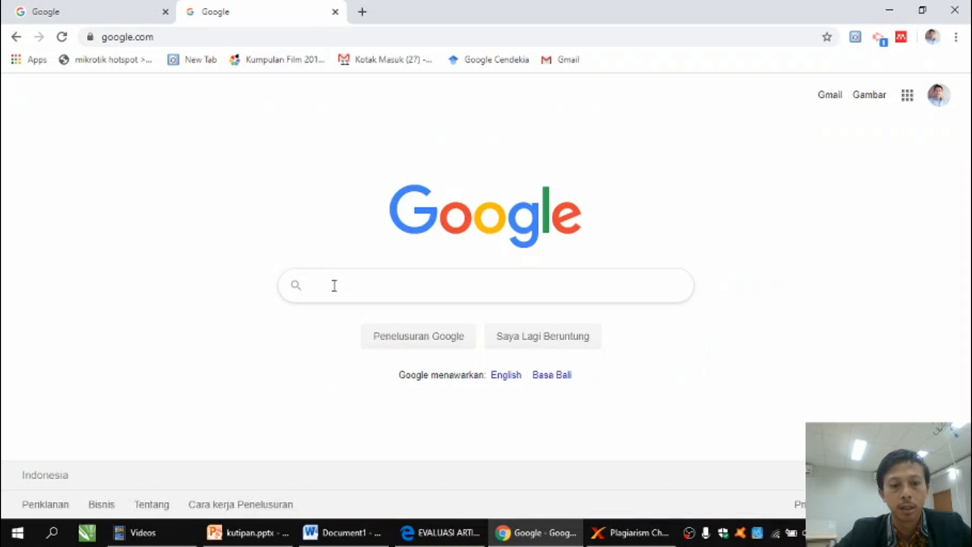
pyautogui.write('down')
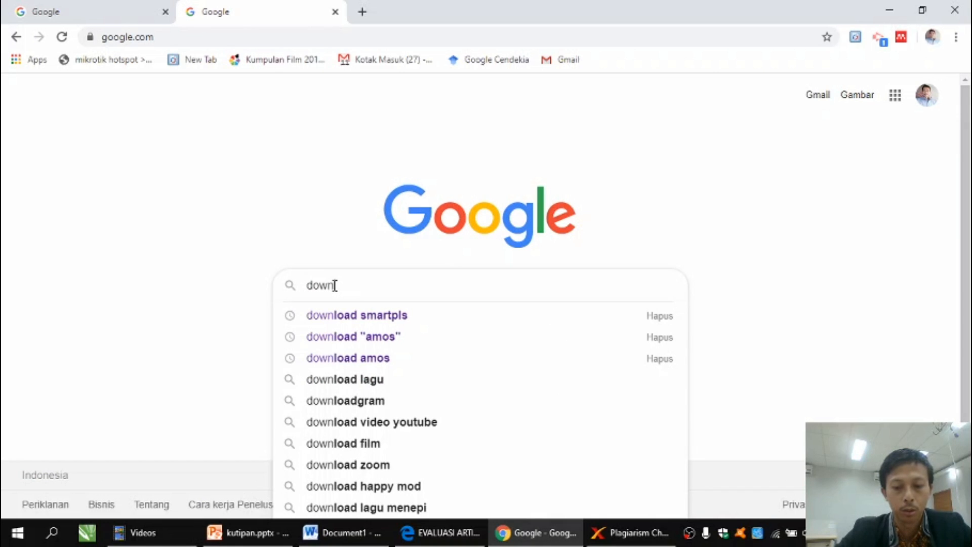
pyautogui.write('load mendeley')
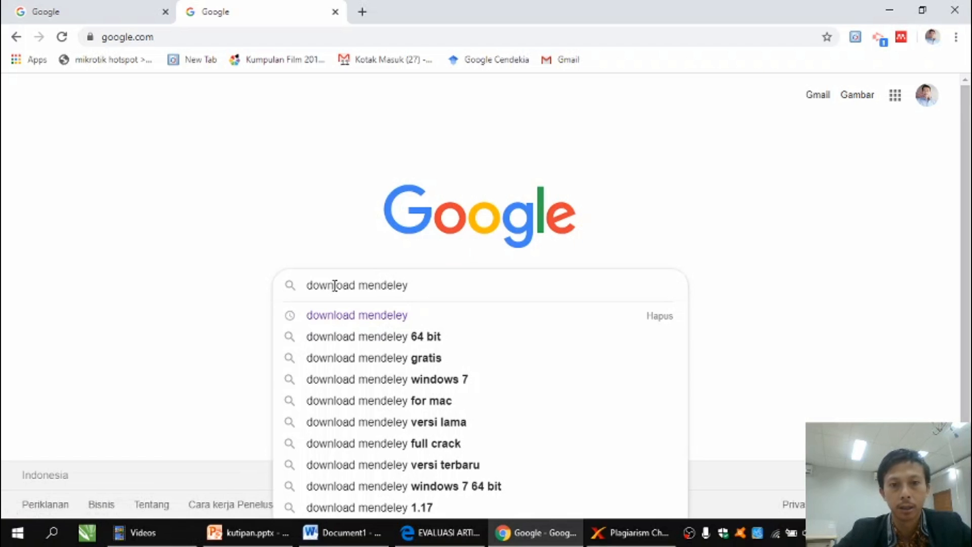
pyautogui.press('Return')
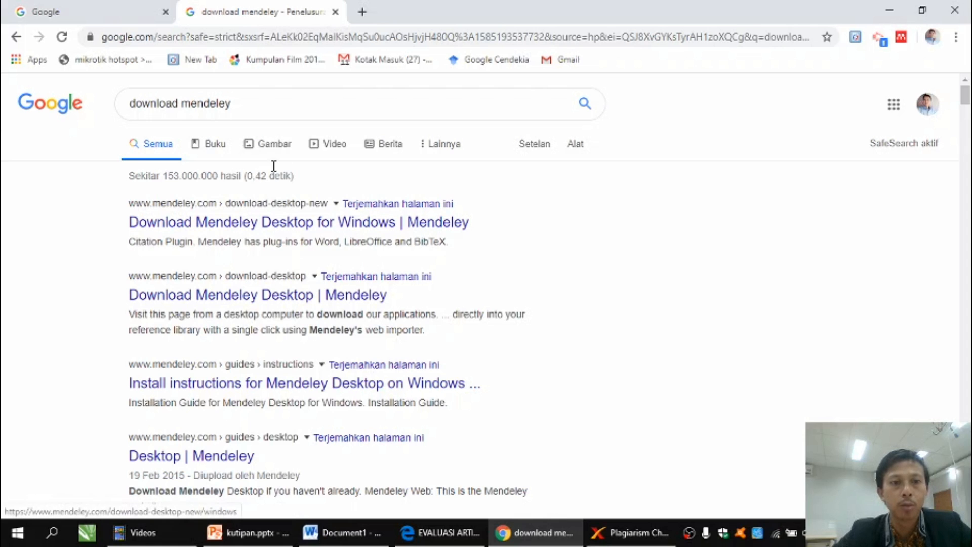
pyautogui.click(336, 12)
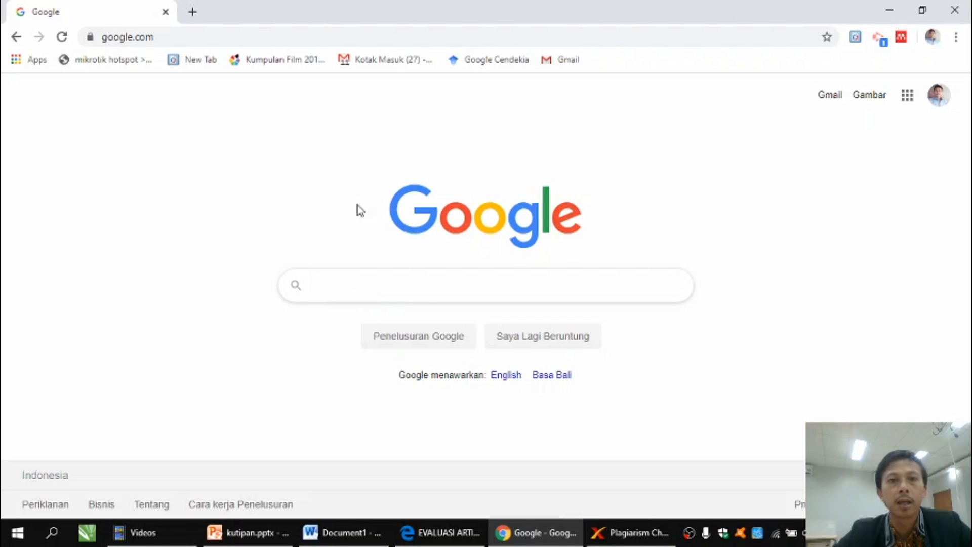
# Open Google Cendekia and search it for "pengaruh promosi terhadap penjualan".
pyautogui.click(481, 66)
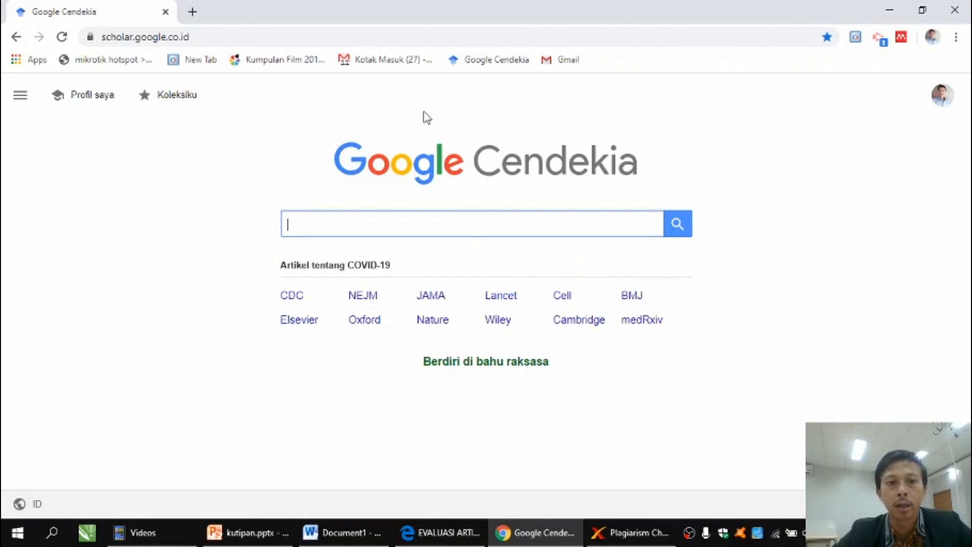
pyautogui.click(372, 224)
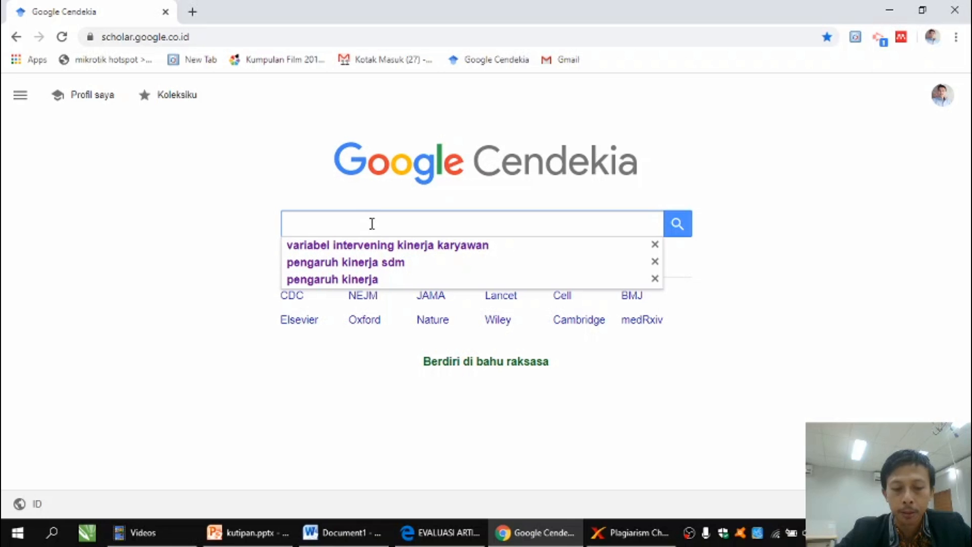
pyautogui.write('pengaruh')
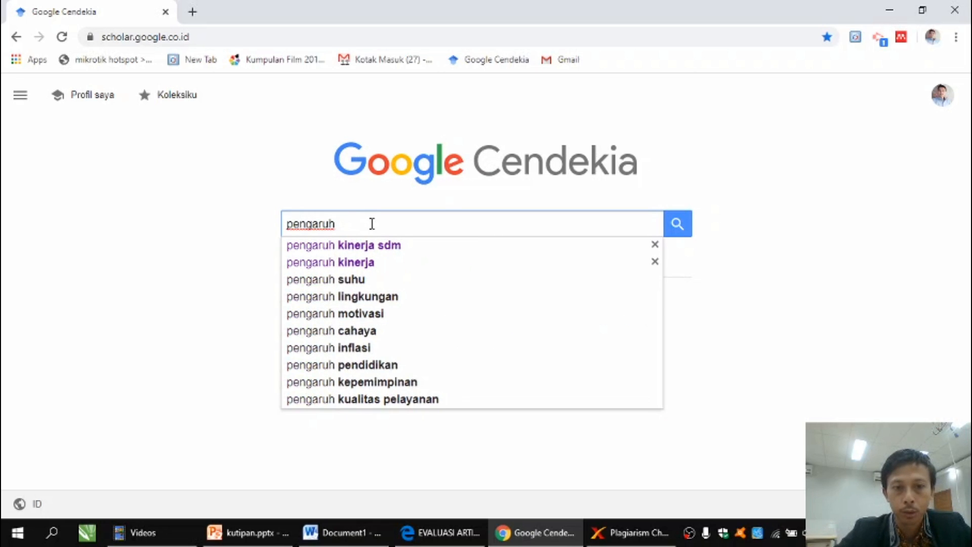
pyautogui.write(' p')
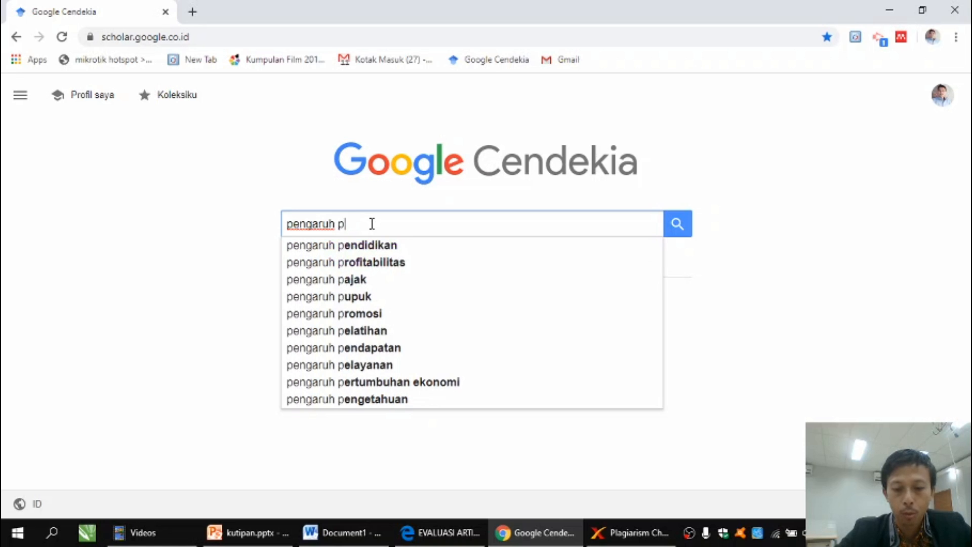
pyautogui.write('romosi terha')
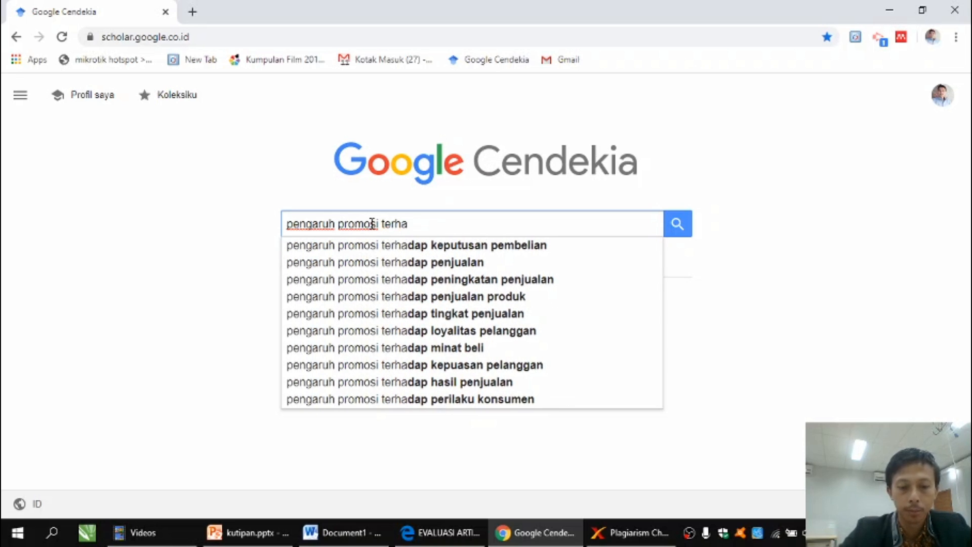
pyautogui.write('fdap penjualan')
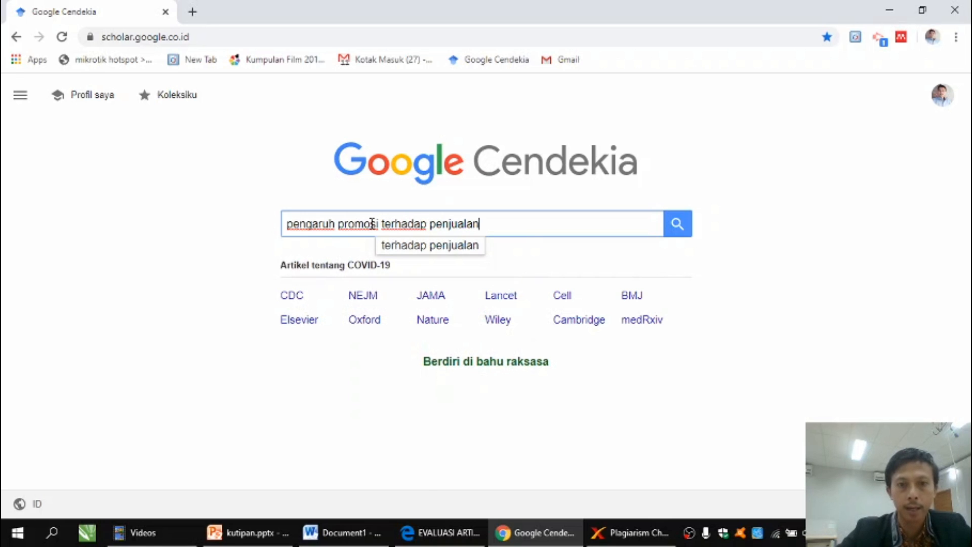
pyautogui.press('Return')
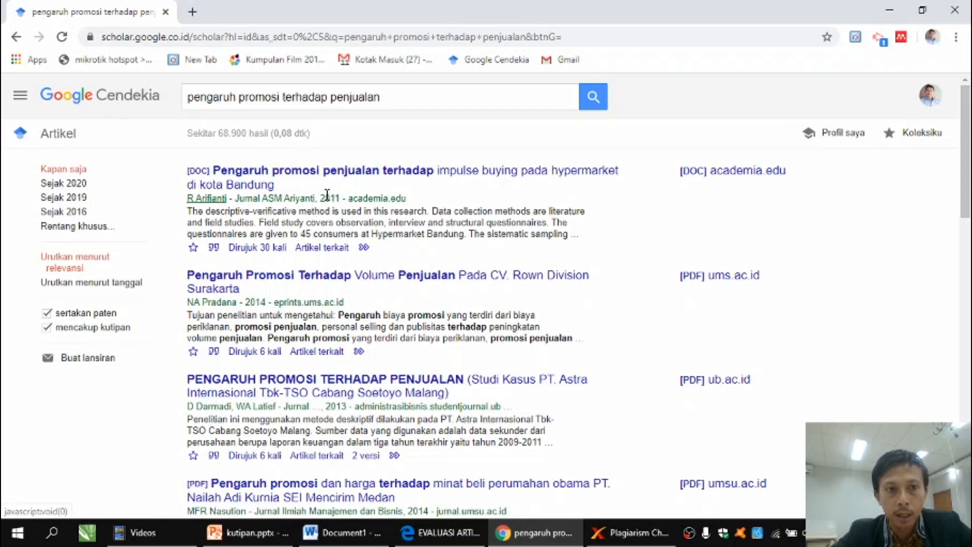
# Download the article on sales promotion and impulse buying at Bandung hypermarkets, and open it in Word with editing enabled.
pyautogui.click(319, 177)
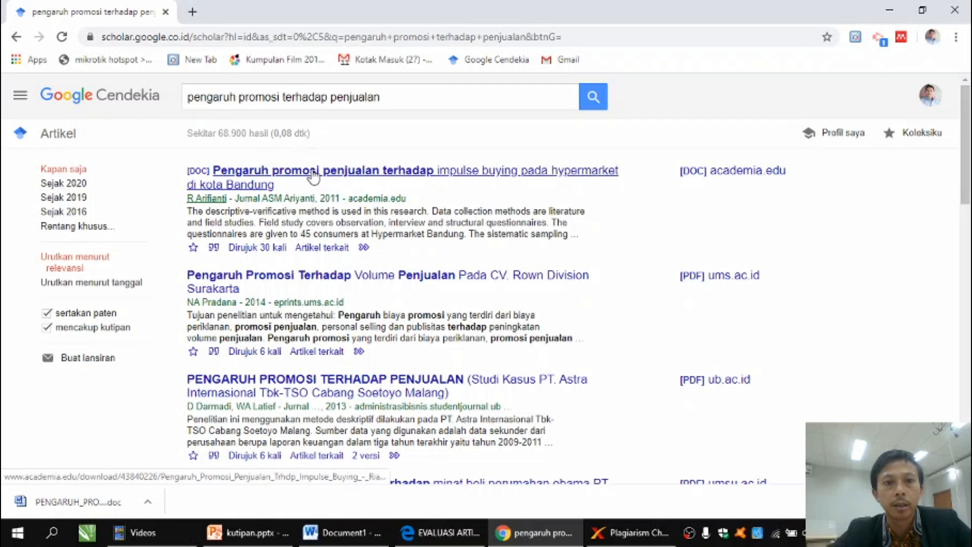
pyautogui.click(315, 176)
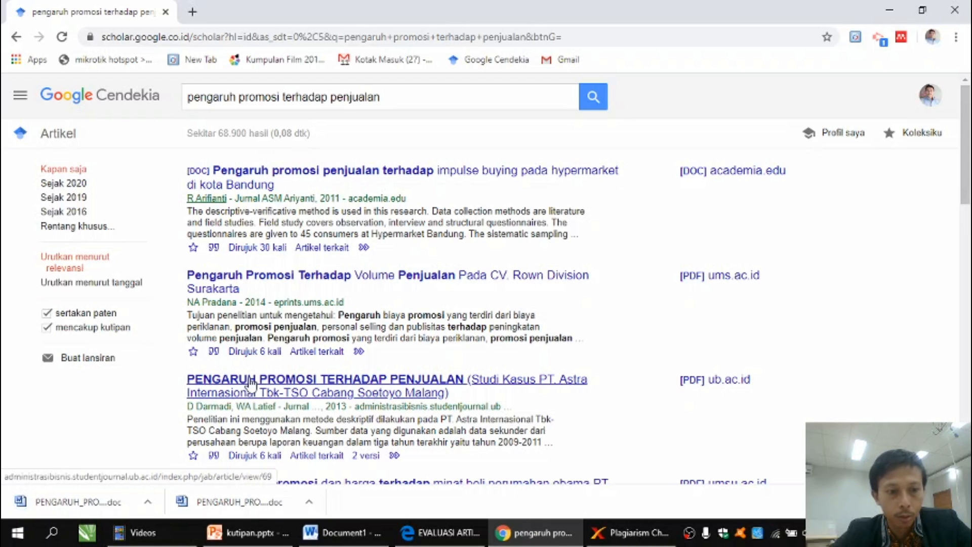
pyautogui.click(207, 503)
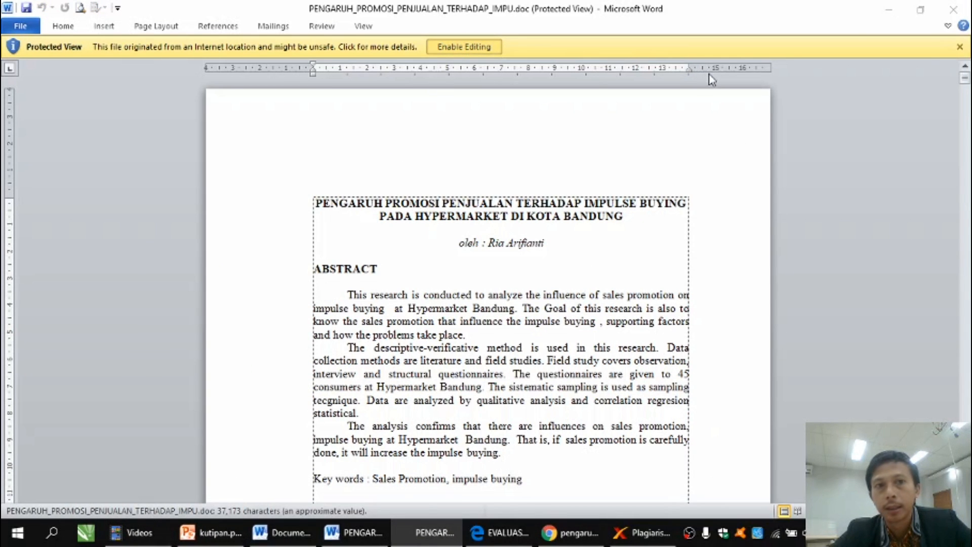
pyautogui.moveTo(967, 152); pyautogui.dragTo(967, 163)
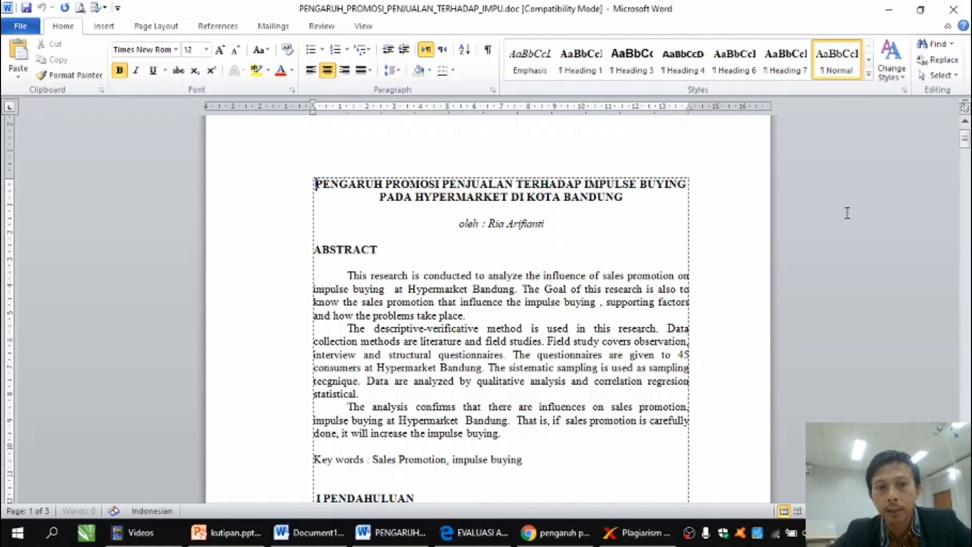
# Copy the article's paragraph beginning "Kebanyakan promosi penjualan memang memberikan efek" and paste it into Document1 below the yellow-highlighted sentence.
pyautogui.moveTo(966, 145); pyautogui.dragTo(967, 147)
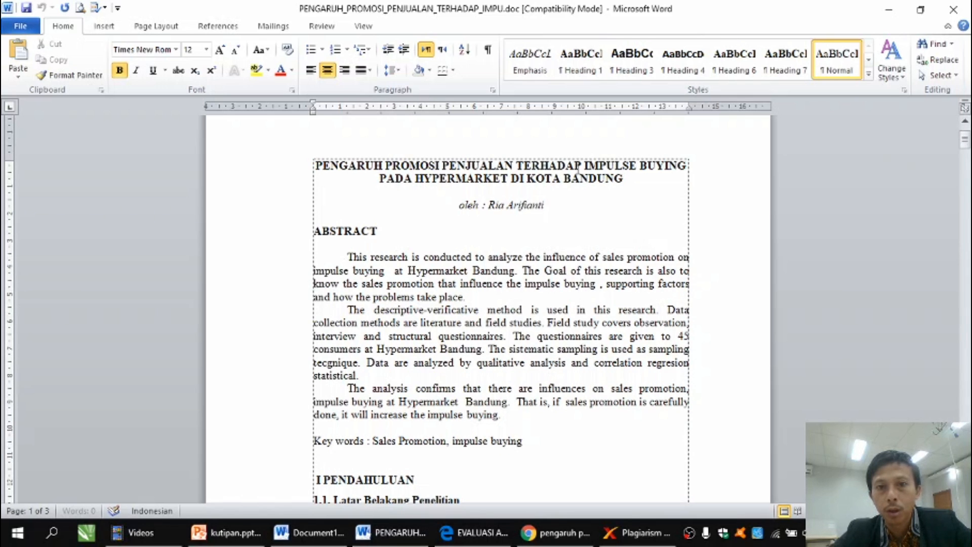
pyautogui.moveTo(966, 136); pyautogui.dragTo(965, 215)
pyautogui.click(514, 337)
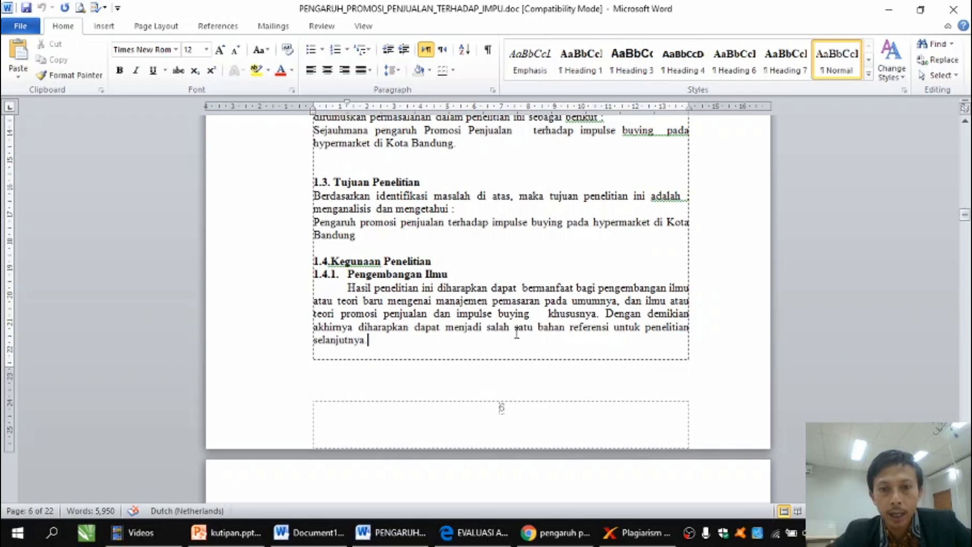
pyautogui.scroll(-4, 515, 332)
pyautogui.scroll(-1, 516, 332)
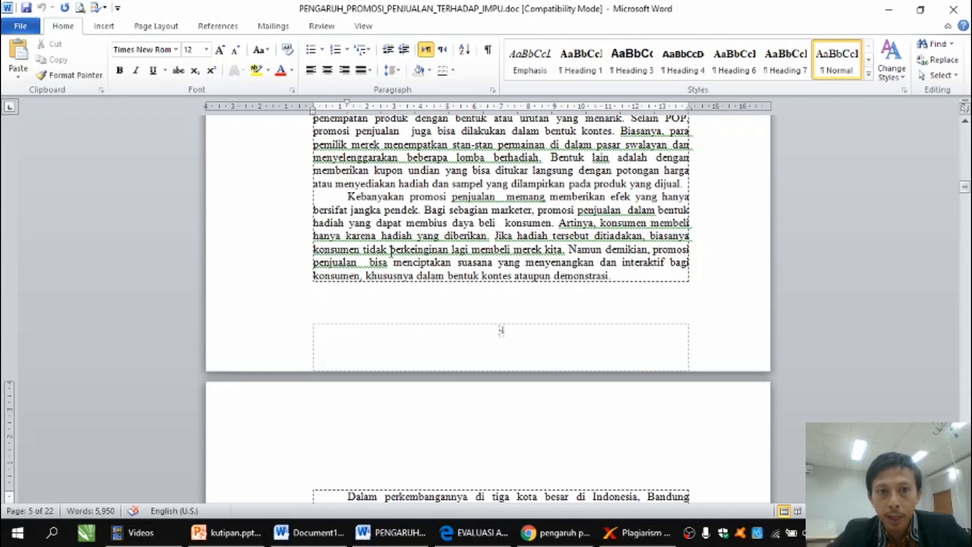
pyautogui.moveTo(349, 197); pyautogui.dragTo(617, 276)
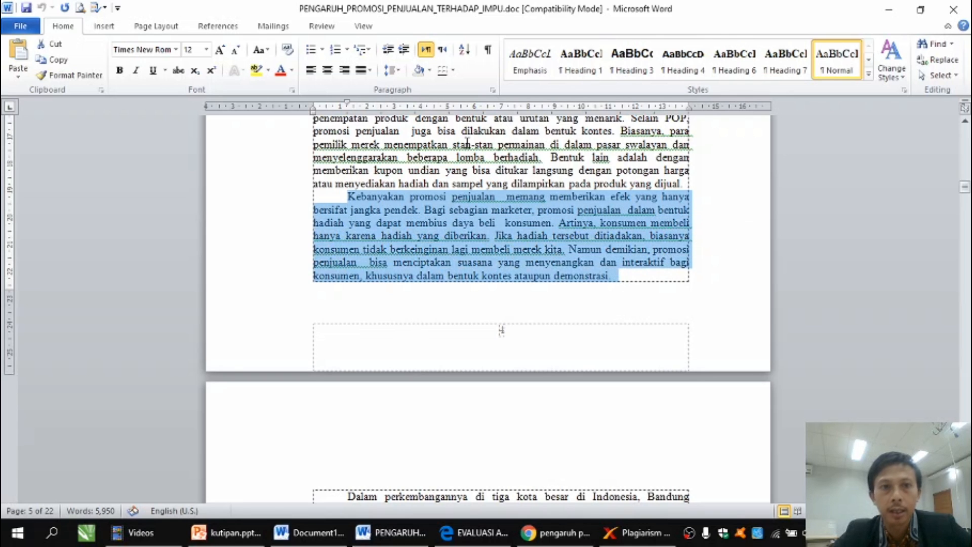
pyautogui.click(628, 283)
pyautogui.moveTo(349, 196); pyautogui.dragTo(632, 298)
pyautogui.hotkey('ctrl', 'c')
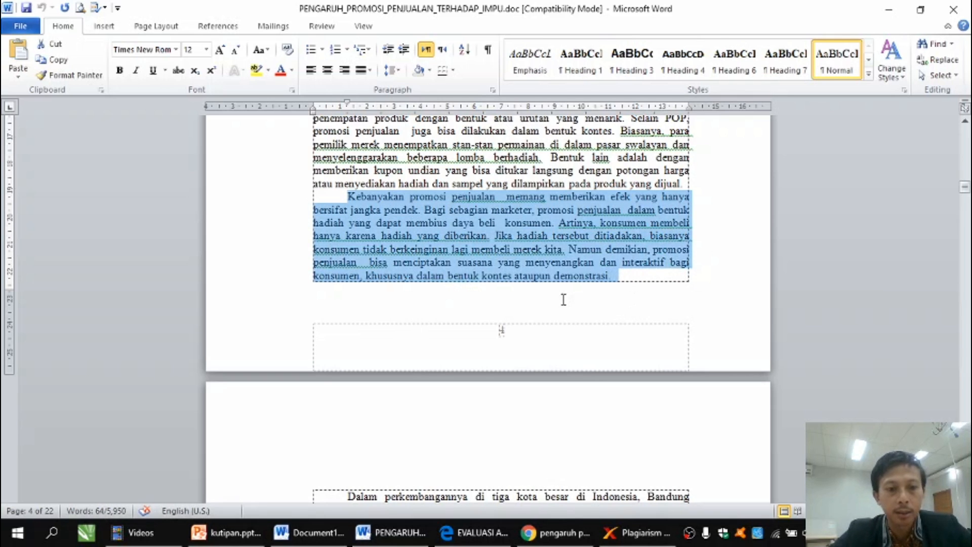
pyautogui.click(315, 541)
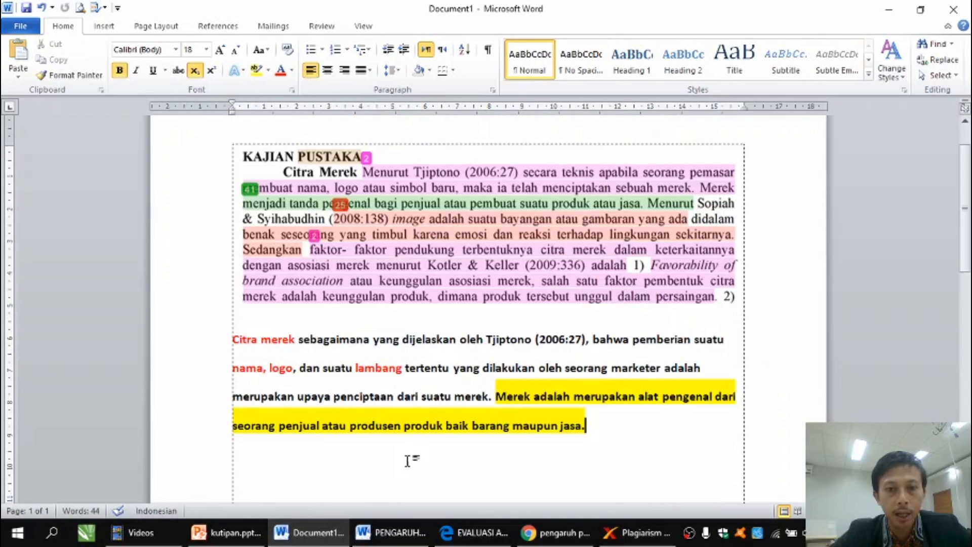
pyautogui.hotkey('ctrl', 'v')
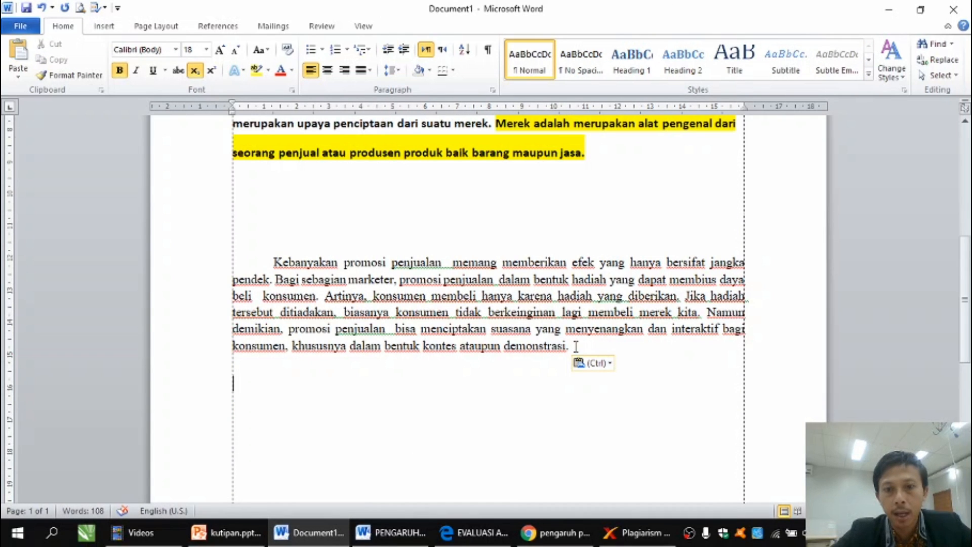
# Start a new paragraph below the pasted sales-promotion text, opening it with "Pada umumnya".
pyautogui.click(576, 346)
pyautogui.press('Return')
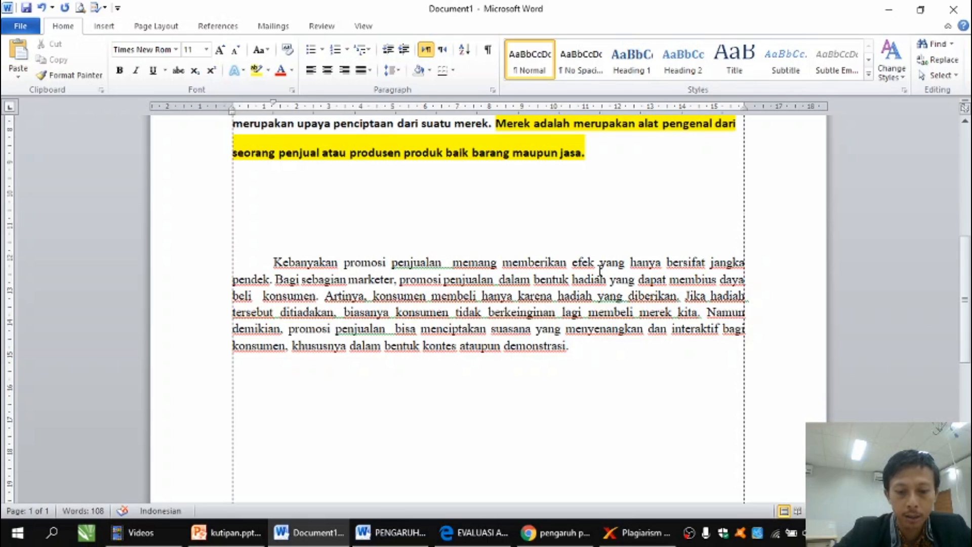
pyautogui.write('Pada u')
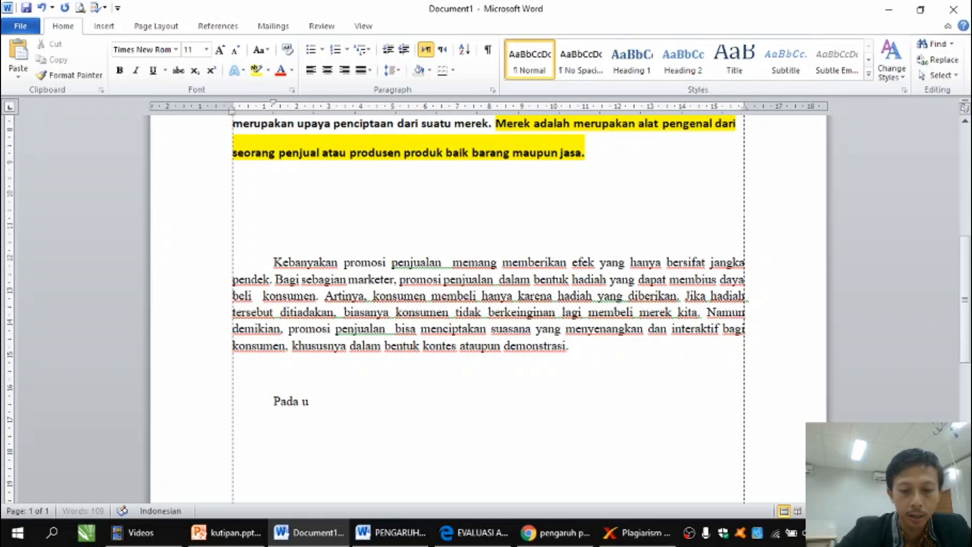
pyautogui.write('mumnya')
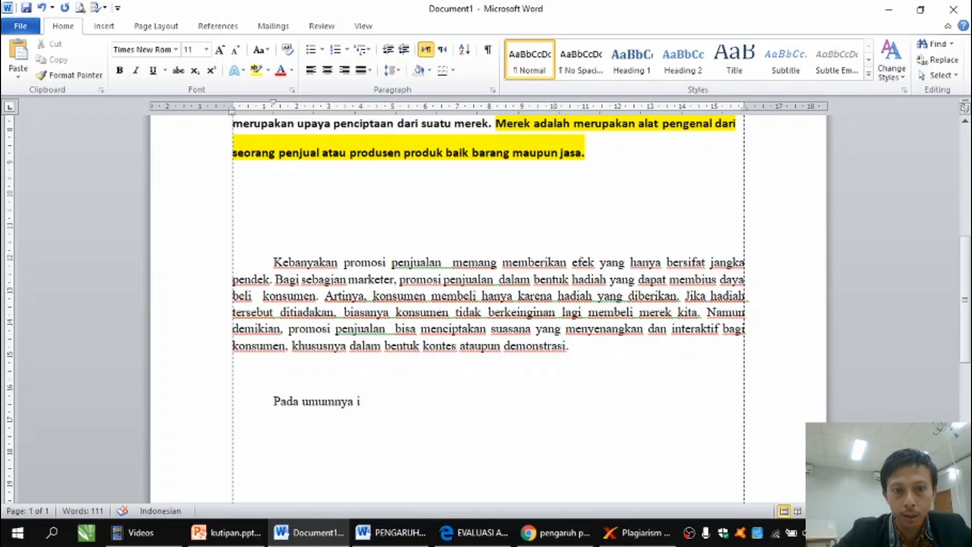
pyautogui.write(' promosi')
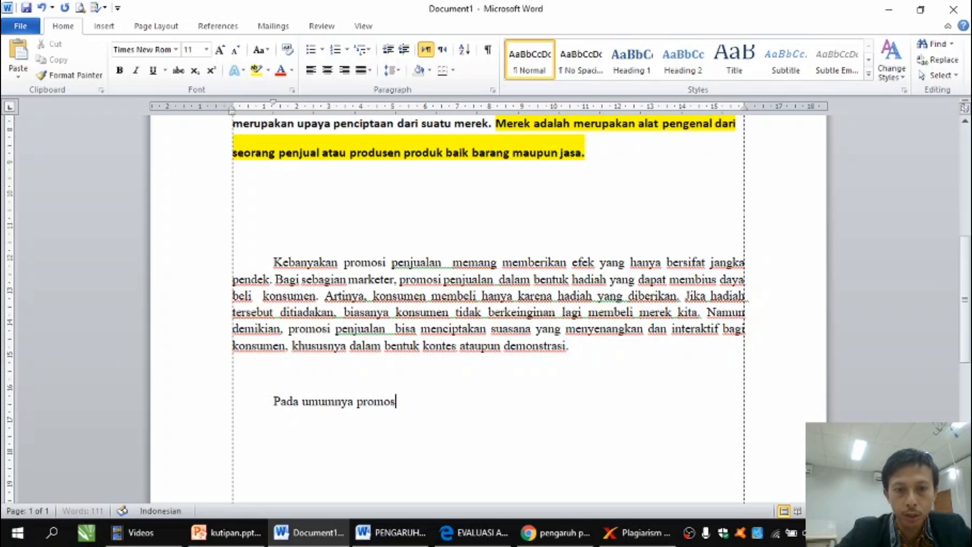
pyautogui.press('BackSpace')
pyautogui.press('BackSpace')
pyautogui.press('BackSpace')
pyautogui.press('BackSpace')
pyautogui.press('BackSpace')
pyautogui.press('BackSpace')
pyautogui.press('BackSpace')
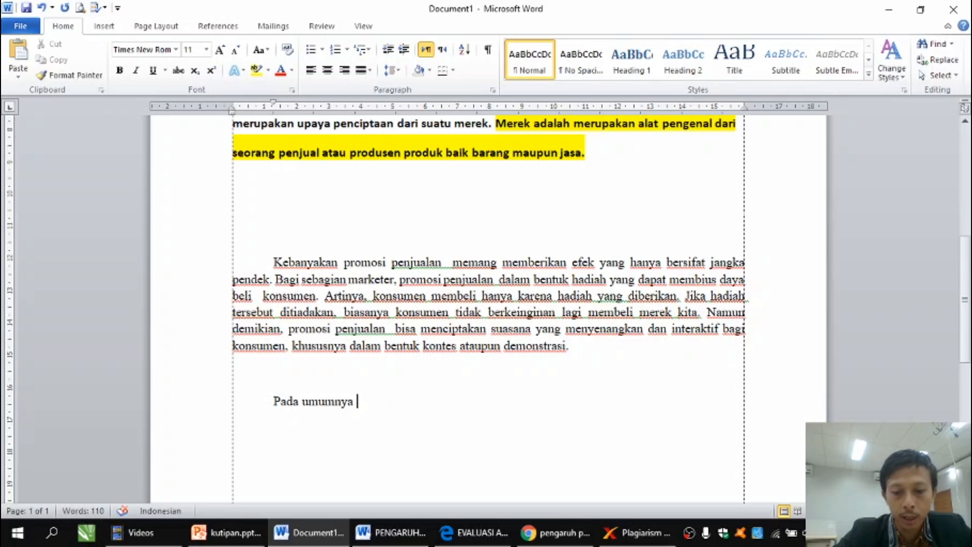
# Complete the opening sentence after "Pada umumnya" with "informasi penjualan/ promosi, memiliki efek jangka pendek.".
pyautogui.write('inf')
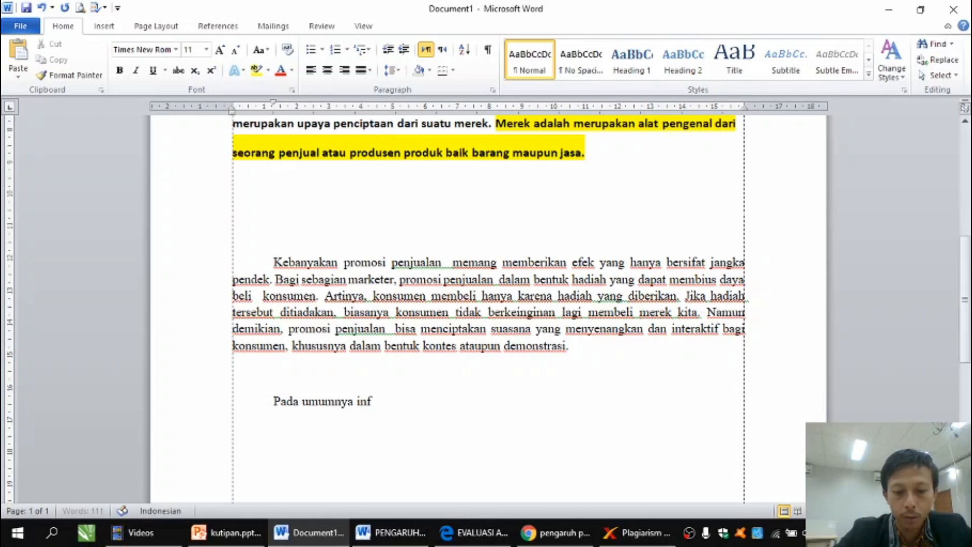
pyautogui.write('ormasi penjualan')
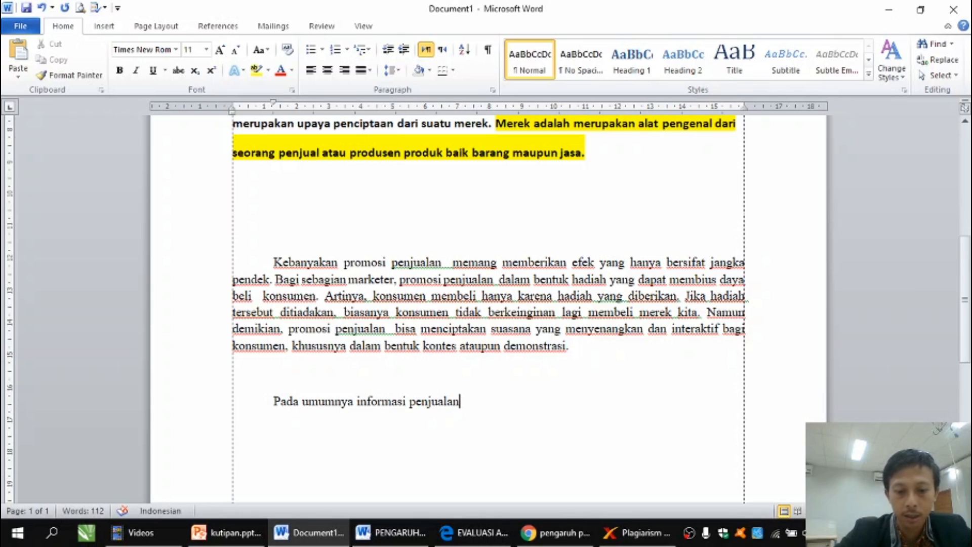
pyautogui.write('/ p')
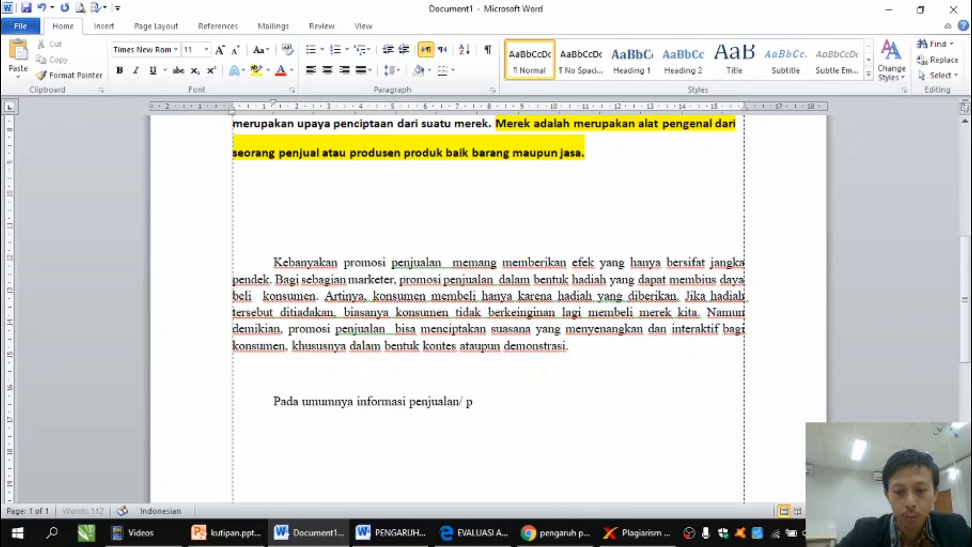
pyautogui.write('romosi,')
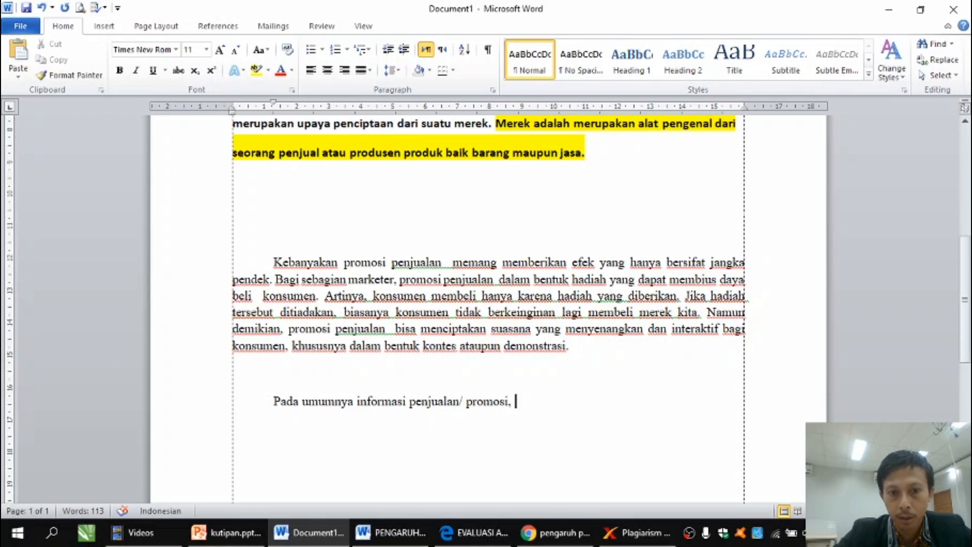
pyautogui.write('memiliki efek jangka')
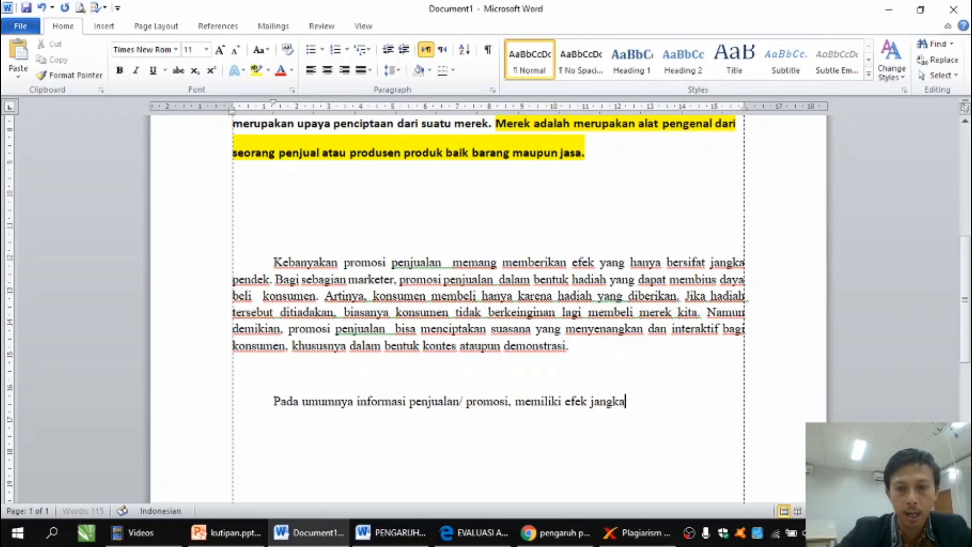
pyautogui.write(' pende')
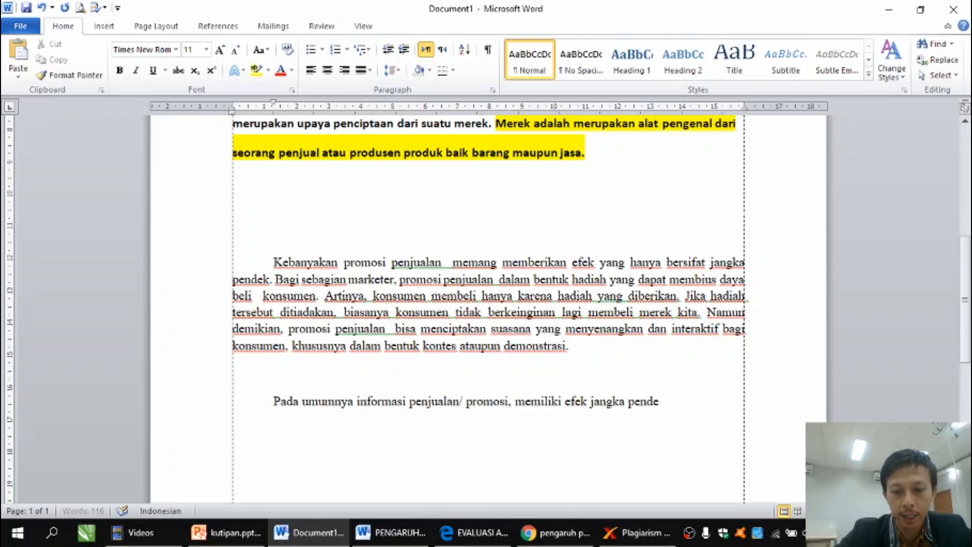
pyautogui.write('k')
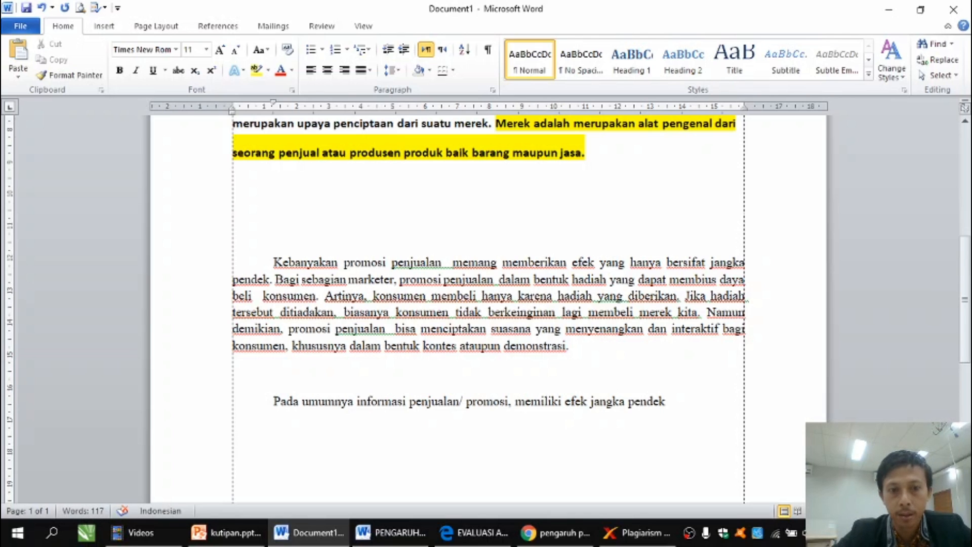
pyautogui.write('.')
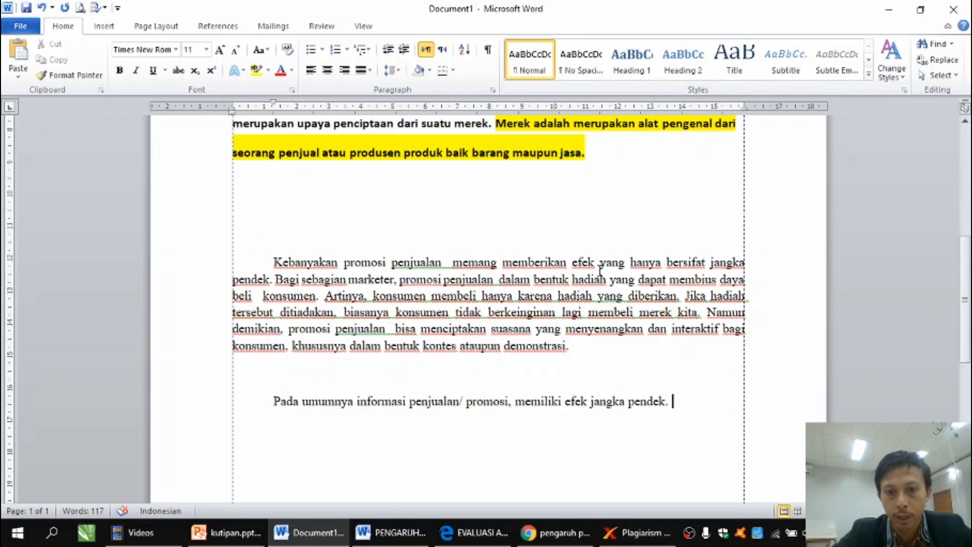
# Begin the second paraphrased sentence with "Beberapa pemasar, melakukan promosi dengan memberikan hadiah".
pyautogui.write('Beberao')
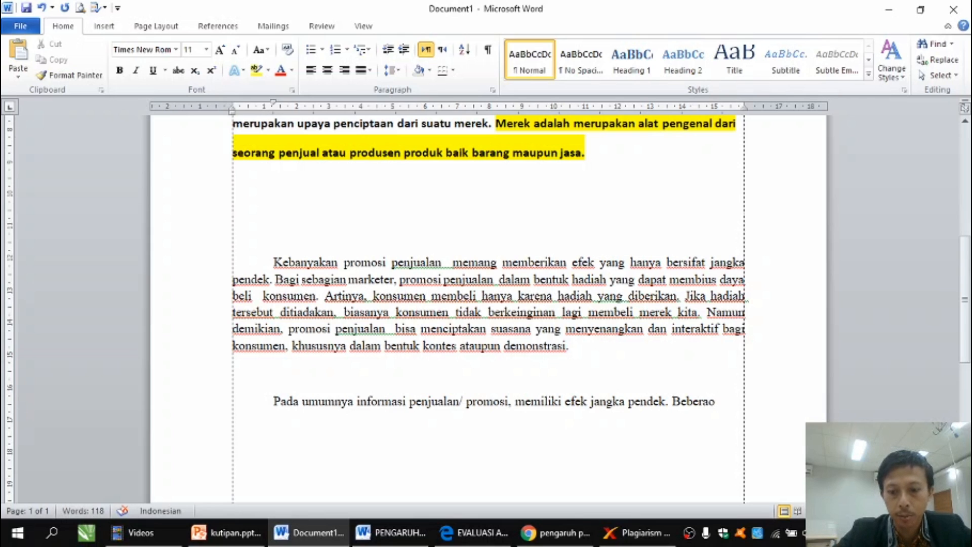
pyautogui.press('BackSpace')
pyautogui.write('pa pems')
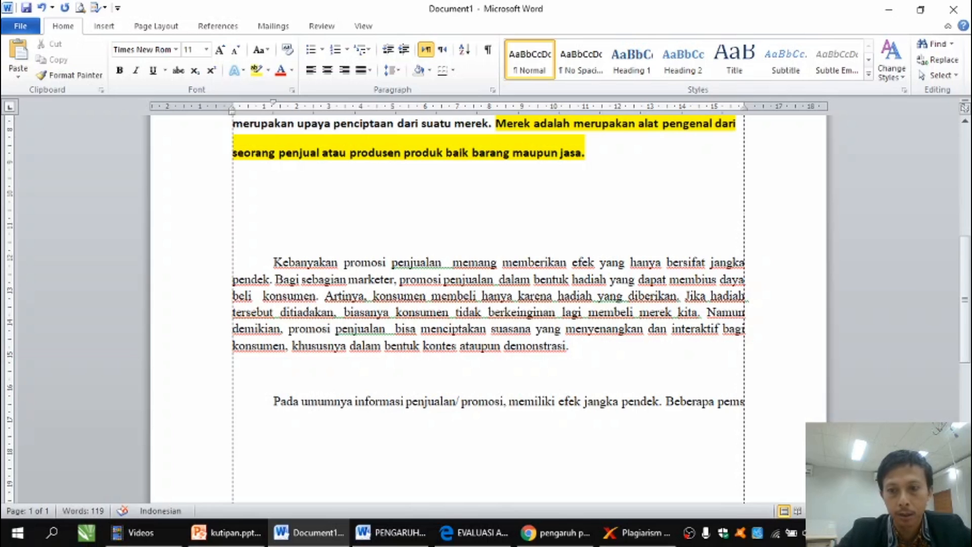
pyautogui.press('BackSpace')
pyautogui.write('asa')
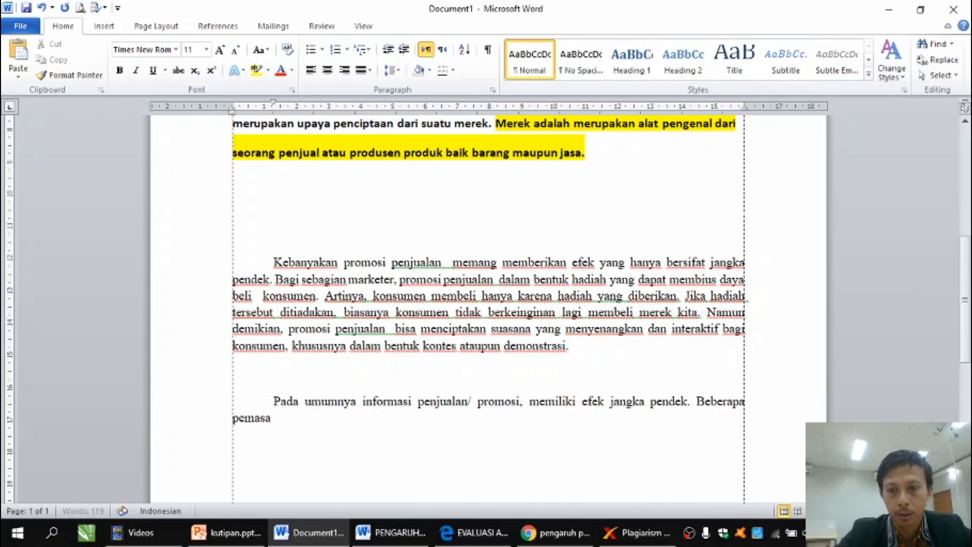
pyautogui.write('r')
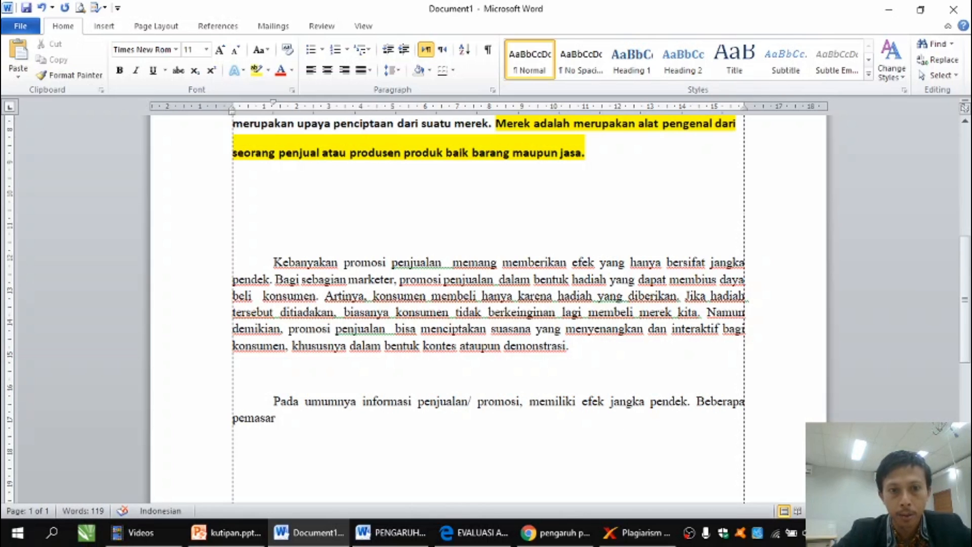
pyautogui.write(', melakukan ')
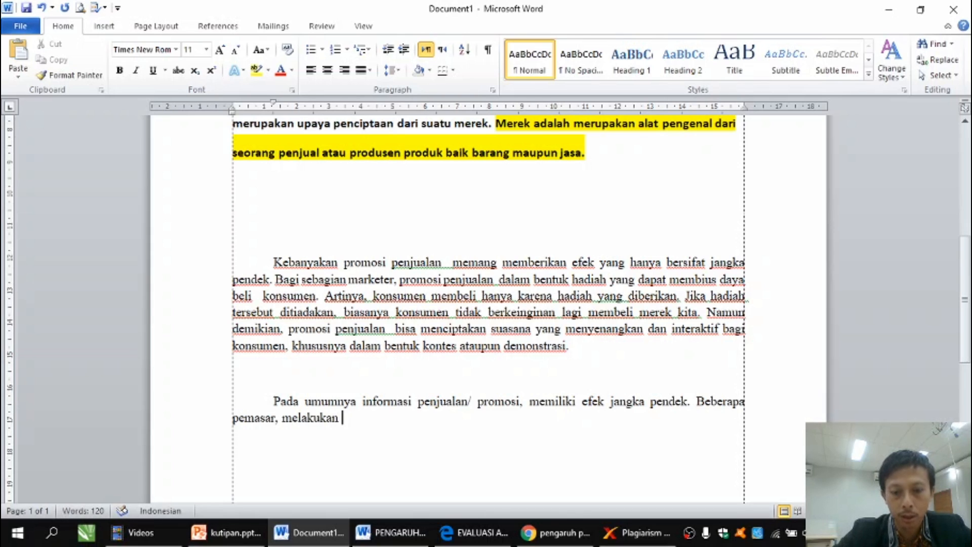
pyautogui.write('promo')
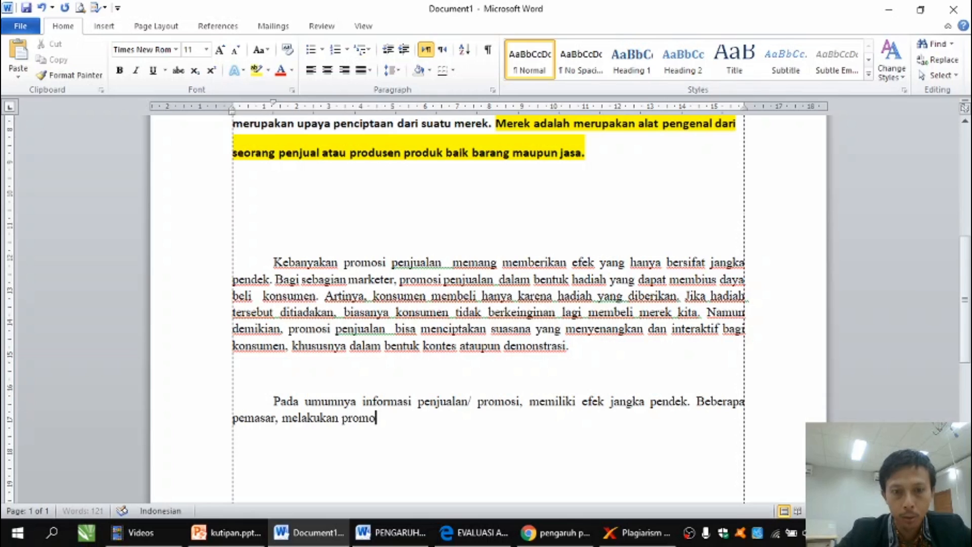
pyautogui.write('si dengan memberikan hadiah')
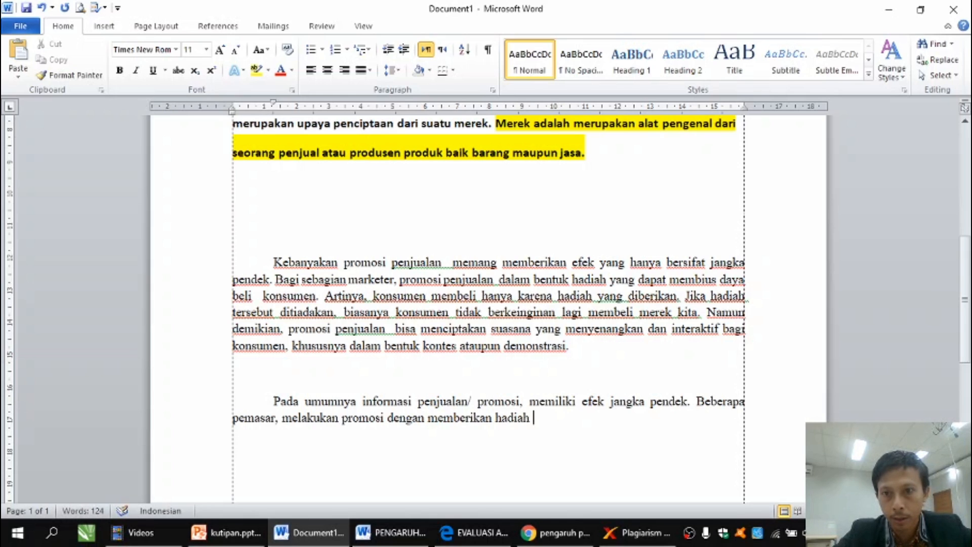
# Finish the second sentence with "yang dapat menarik pelanggan untuk melakukan pembelian.".
pyautogui.write(' yang dapa')
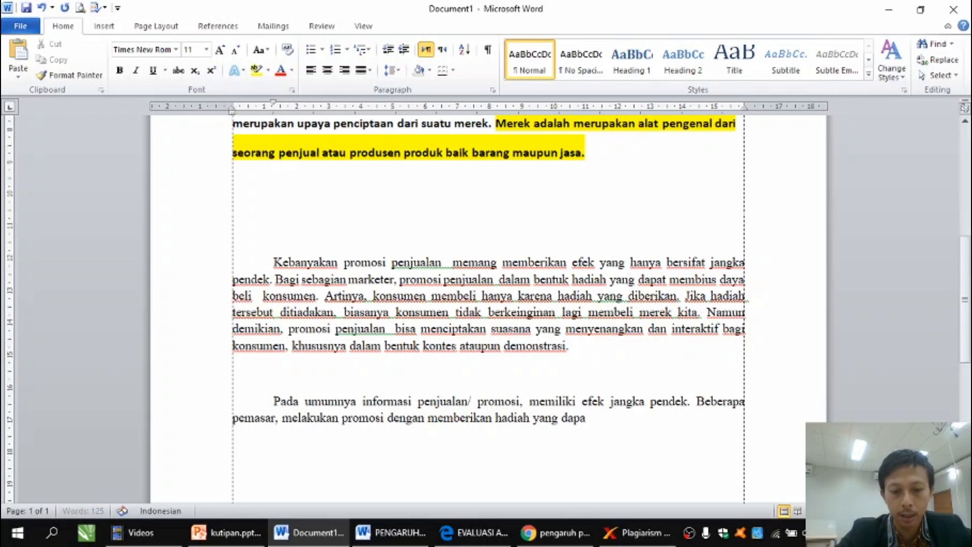
pyautogui.write('t menarik')
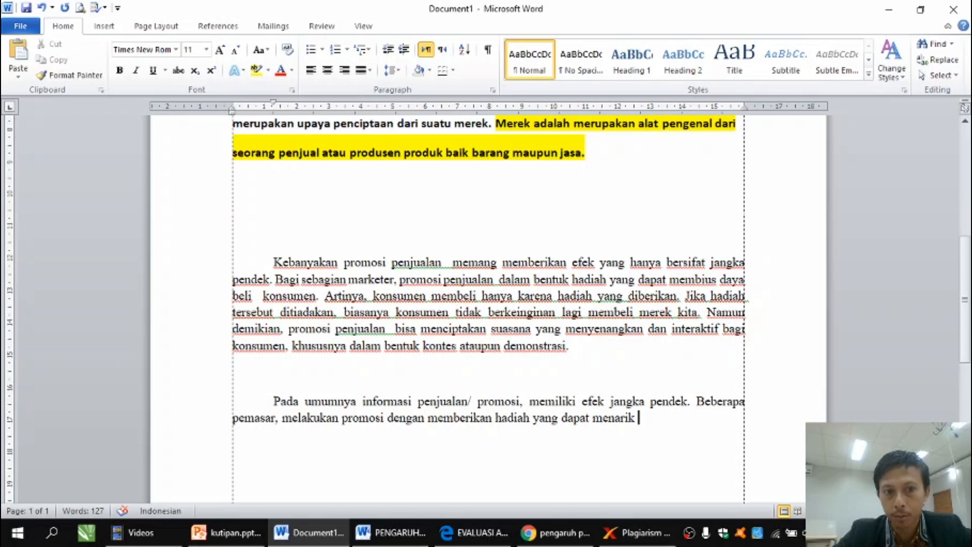
pyautogui.write(' pelanggan')
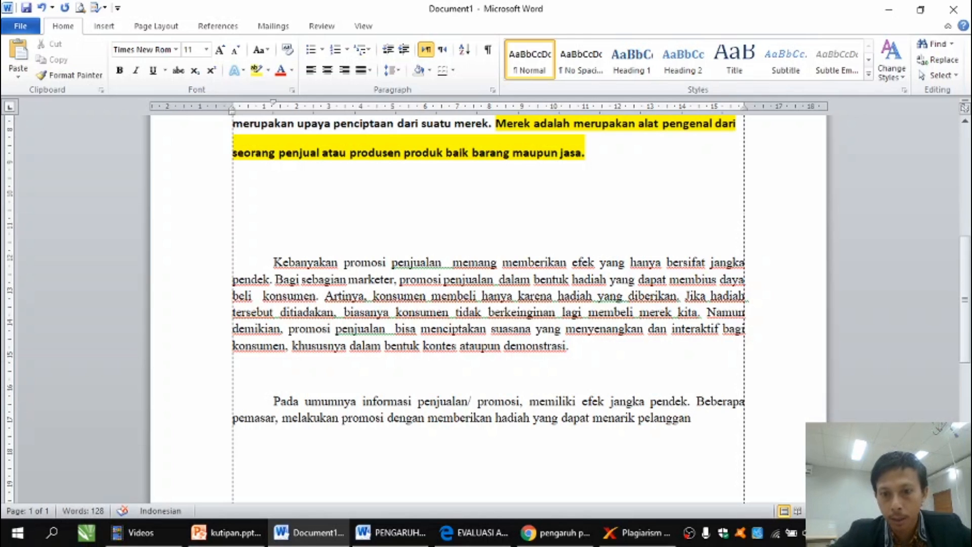
pyautogui.write(' unt')
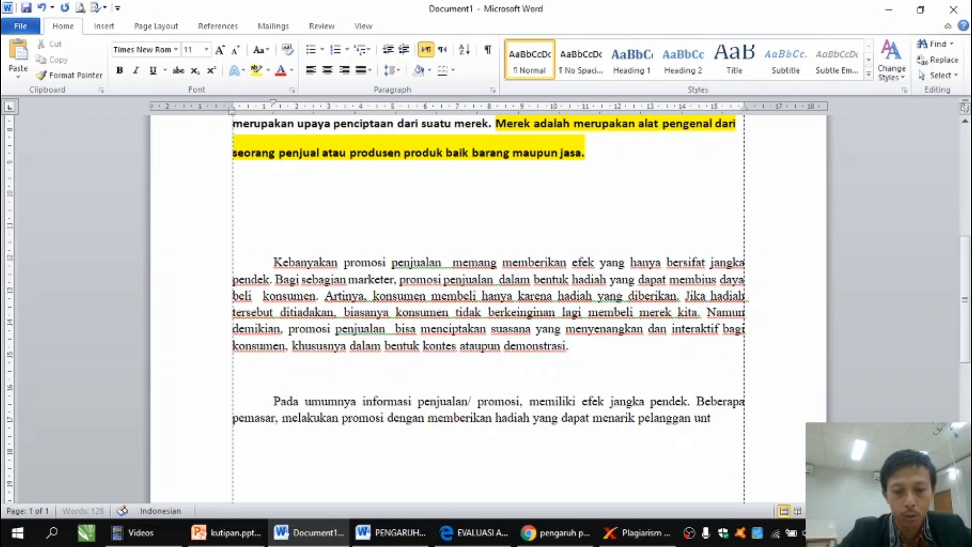
pyautogui.write('uk melakukaj')
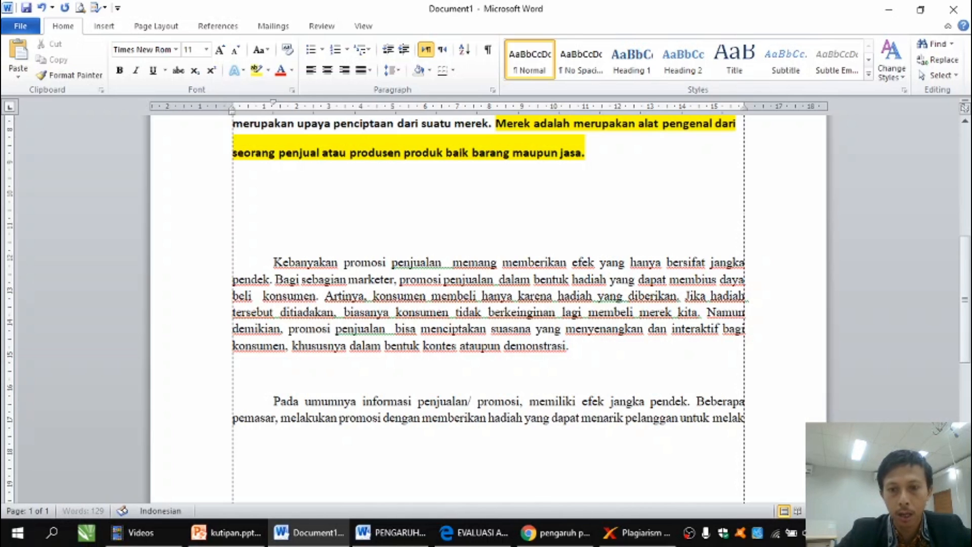
pyautogui.press('BackSpace')
pyautogui.write('n ')
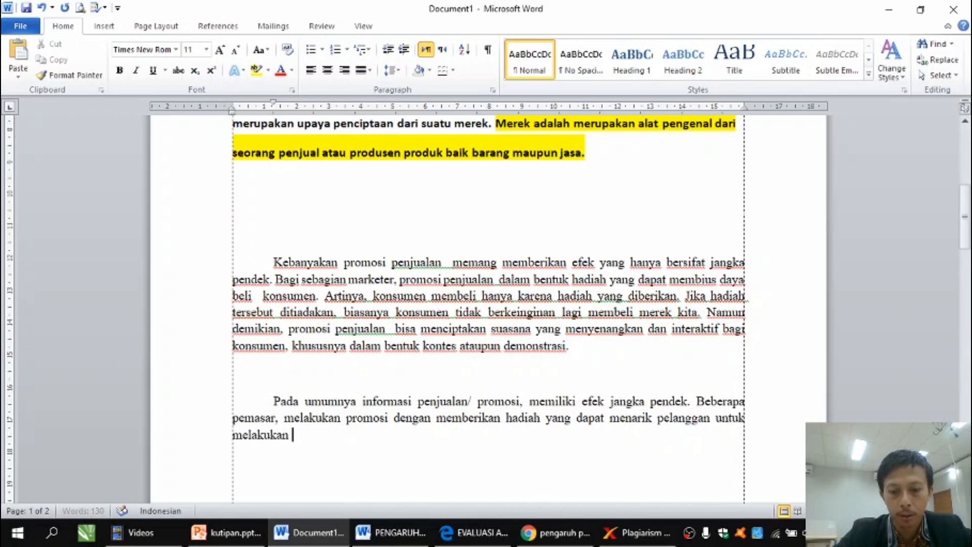
pyautogui.write('pembelian.')
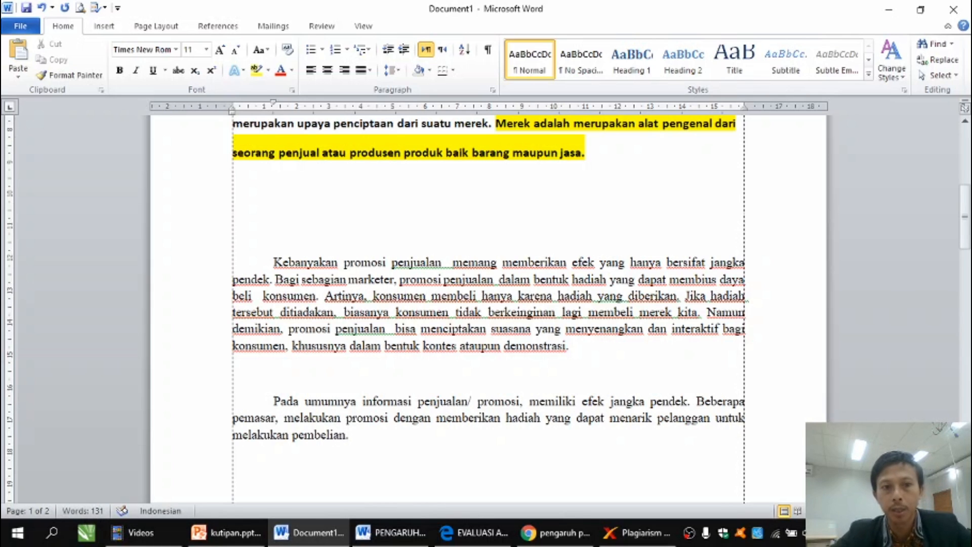
# Highlight the source paragraph's first two sentences, from "Kebanyakan promosi penjualan" through "daya beli konsumen.", in yellow.
pyautogui.moveTo(274, 262); pyautogui.dragTo(321, 297)
pyautogui.click(257, 70)
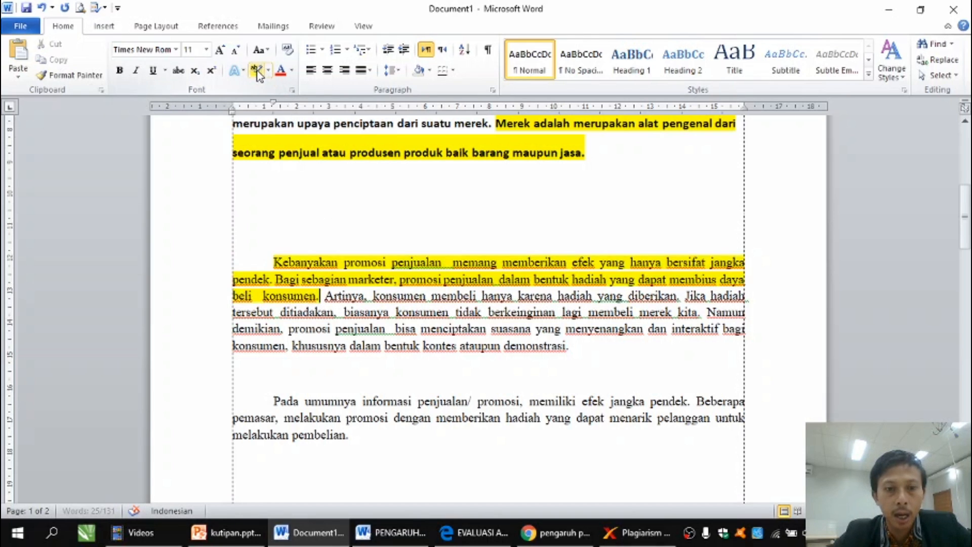
pyautogui.moveTo(273, 403); pyautogui.dragTo(648, 430)
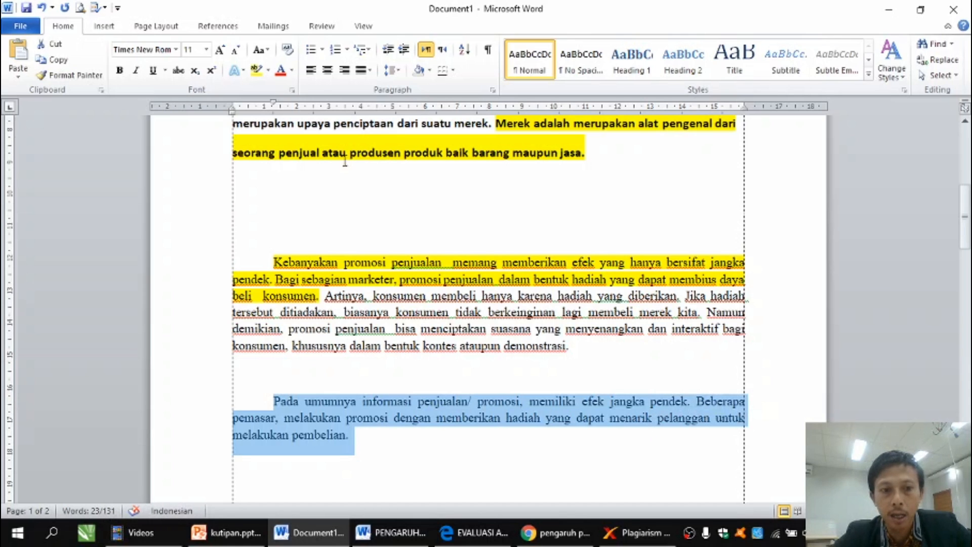
pyautogui.click(268, 70)
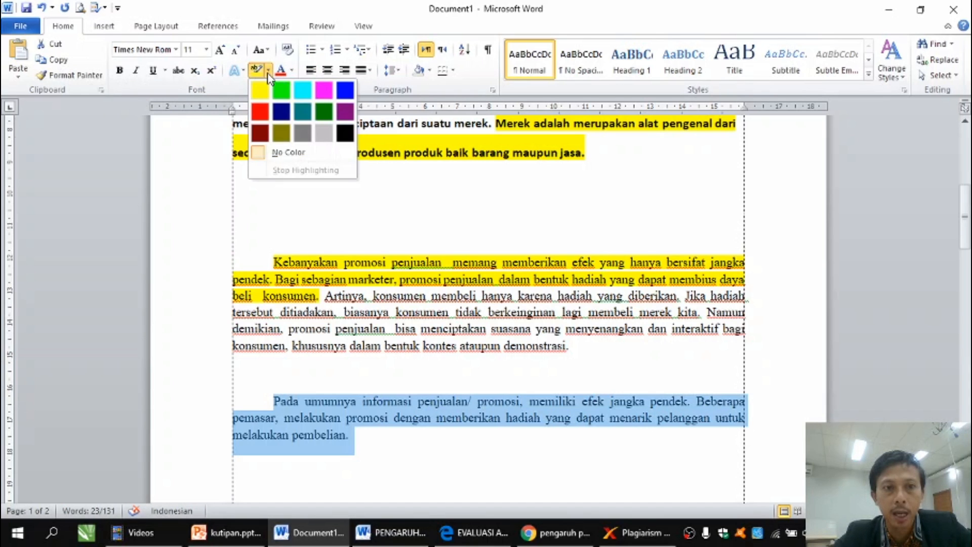
pyautogui.click(282, 90)
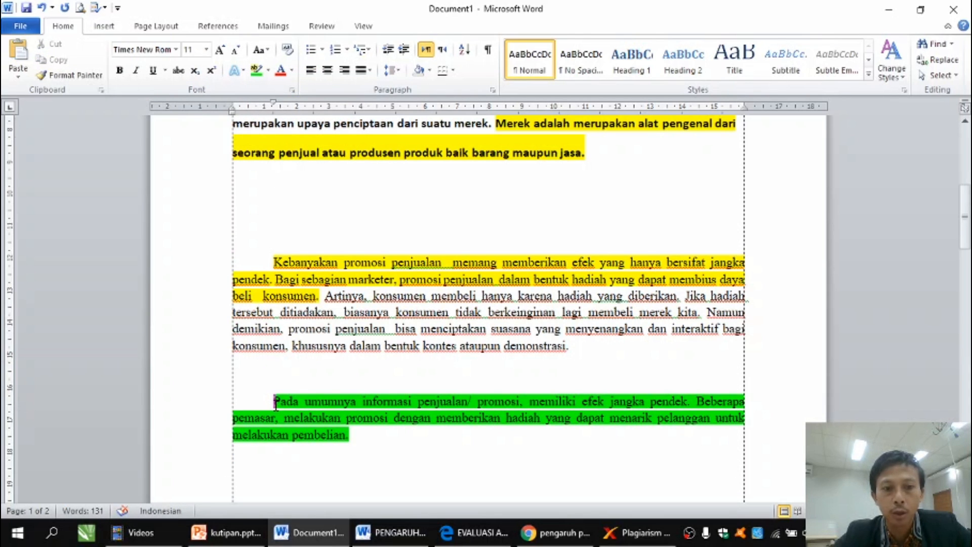
pyautogui.hotkey('ctrl', 'z')
# Copy the paraphrased paragraph beginning "Pada umumnya" into Plagiarism Checker X, replacing the sample education paragraphs under the sample-text note.
pyautogui.moveTo(274, 402); pyautogui.dragTo(363, 441)
pyautogui.hotkey('ctrl', 'c')
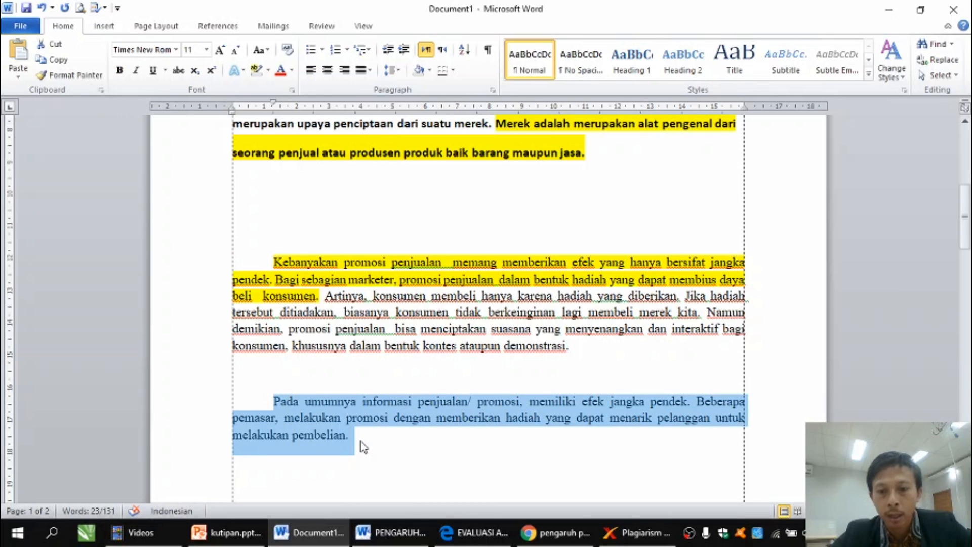
pyautogui.click(630, 541)
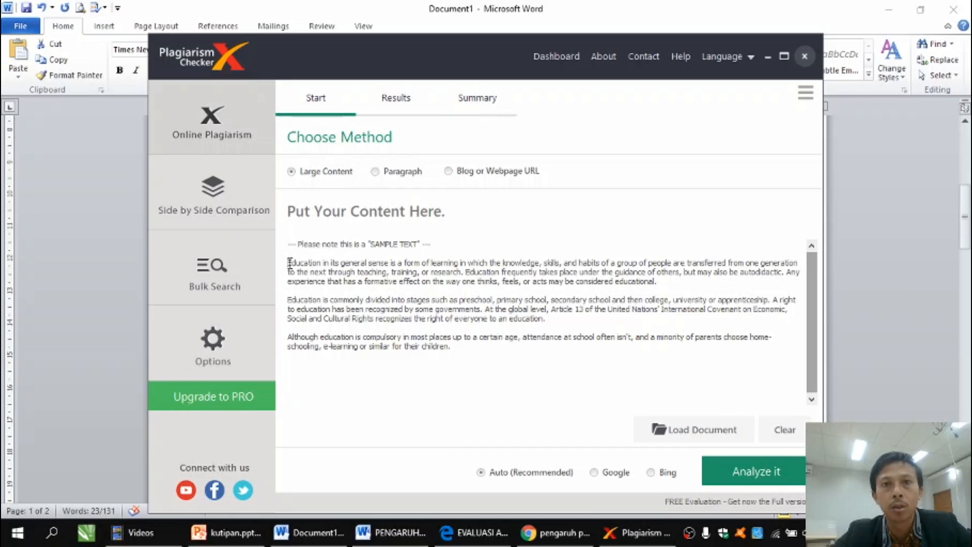
pyautogui.moveTo(297, 263); pyautogui.dragTo(483, 351)
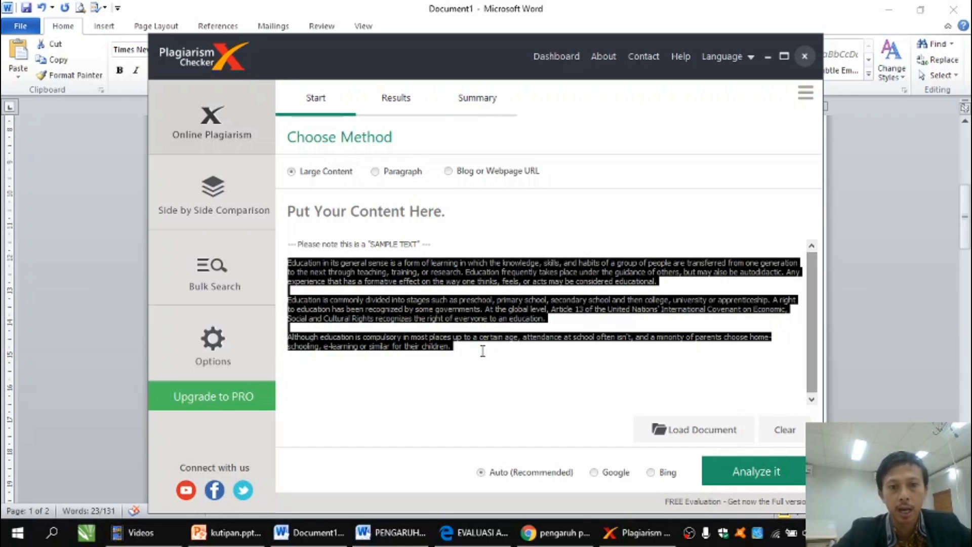
pyautogui.hotkey('ctrl', 'v')
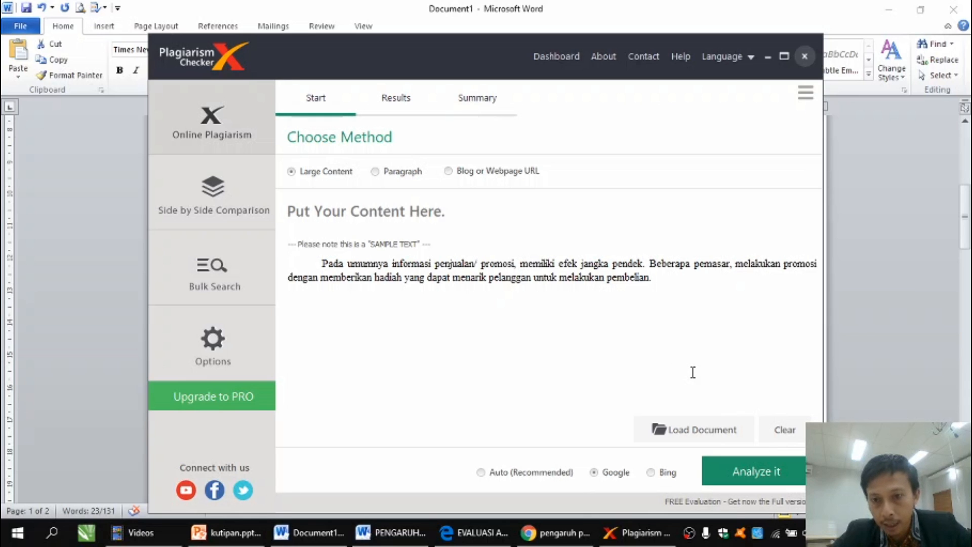
# Analyze the paraphrased paragraph against Google and check the similarity of its detected results.
pyautogui.click(736, 469)
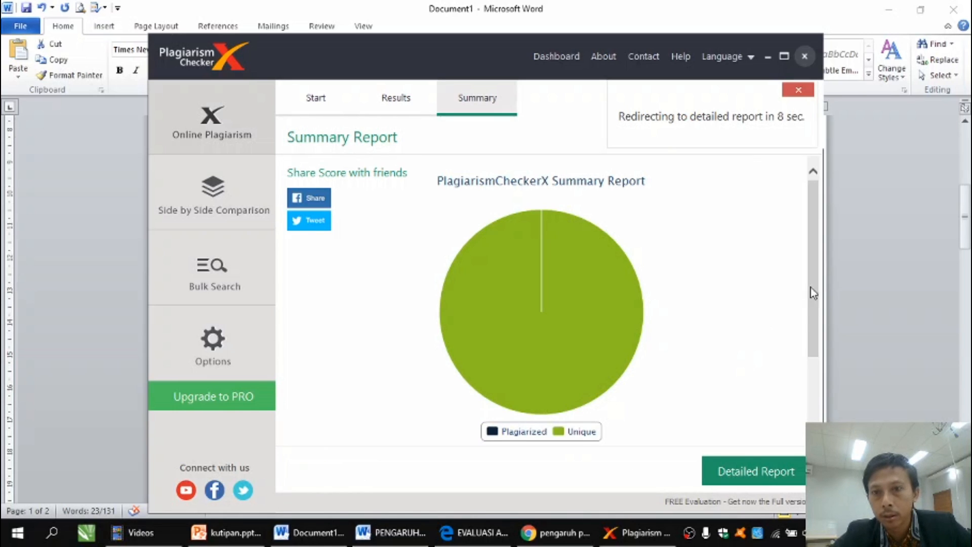
pyautogui.click(404, 98)
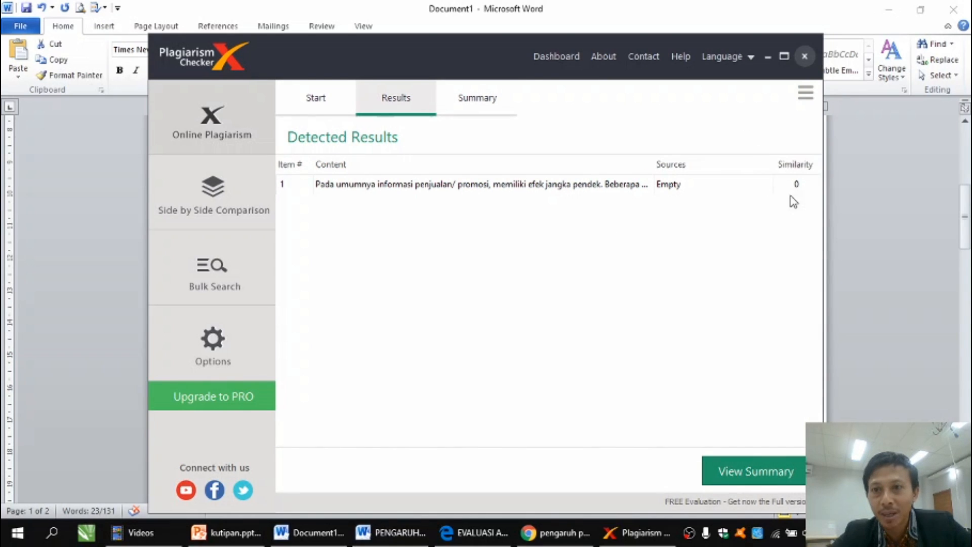
pyautogui.click(368, 189)
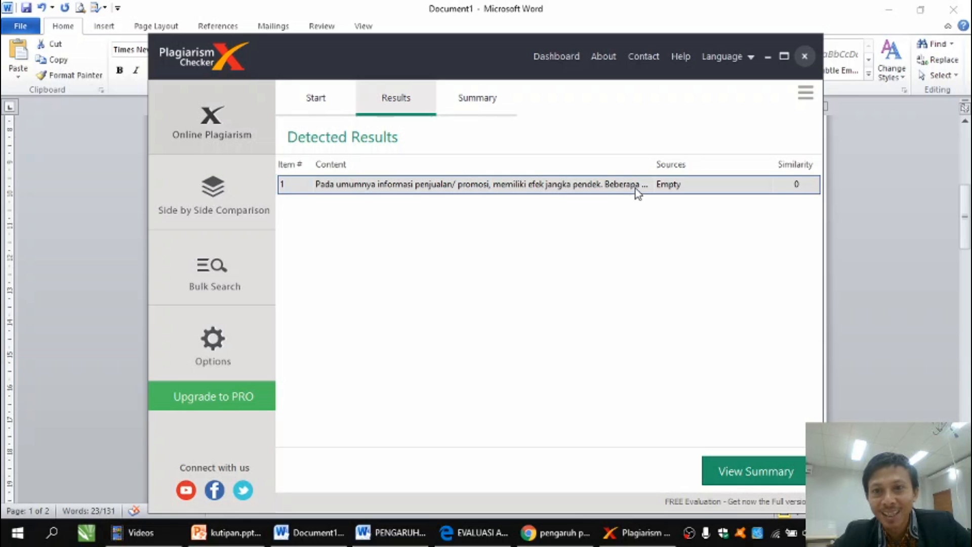
pyautogui.doubleClick(799, 193)
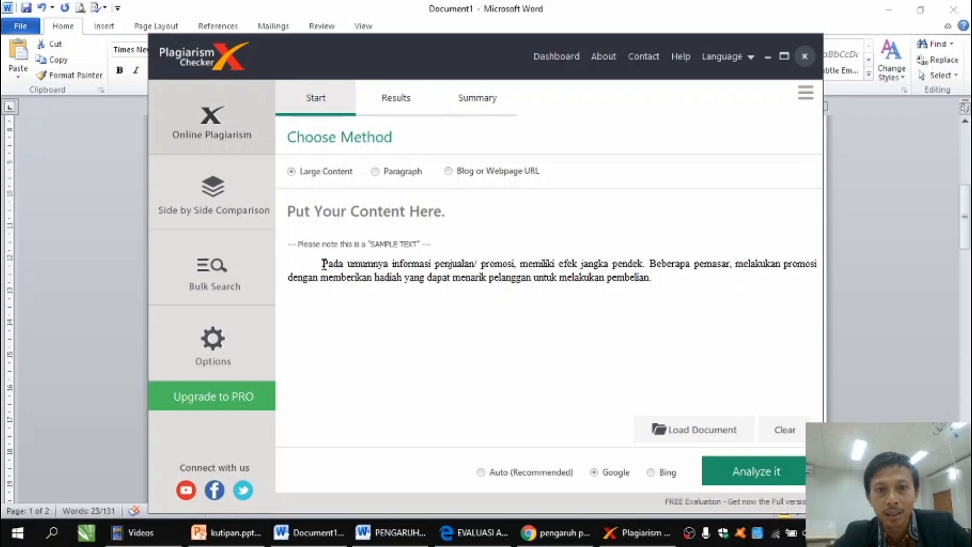
# Replace the paraphrase in Plagiarism Checker X with the source text from "Kebanyakan promosi penjualan" through "daya beli konsumen", copied from Document1.
pyautogui.moveTo(323, 264); pyautogui.dragTo(722, 289)
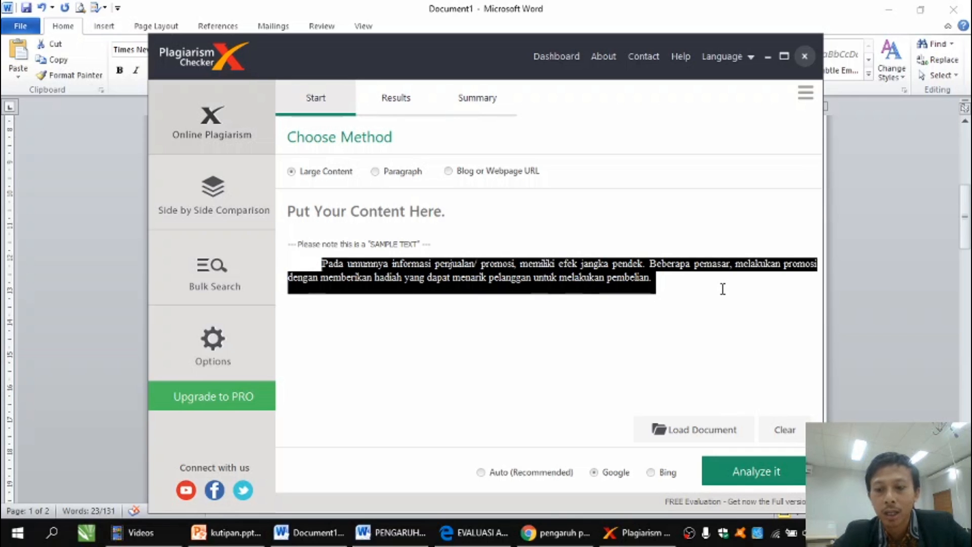
pyautogui.press('Delete')
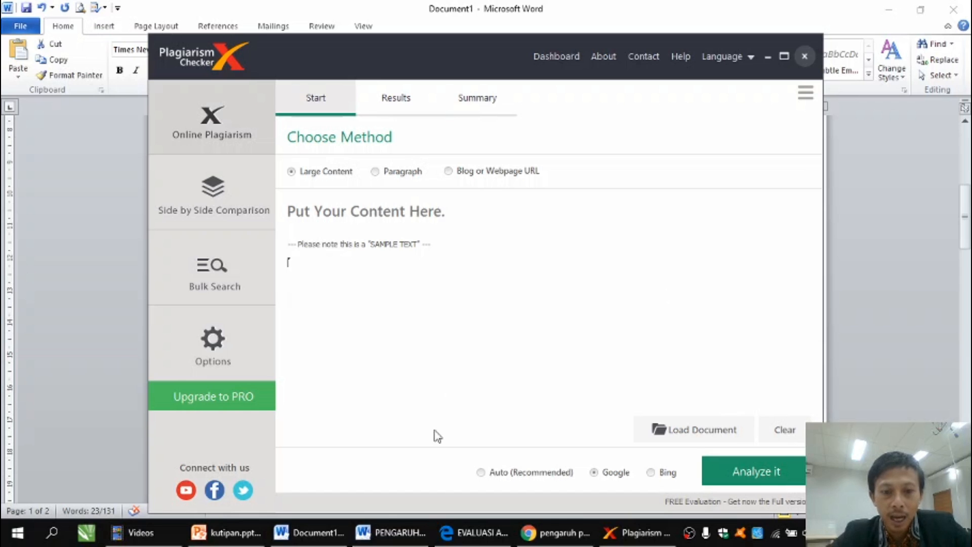
pyautogui.click(385, 533)
pyautogui.click(309, 532)
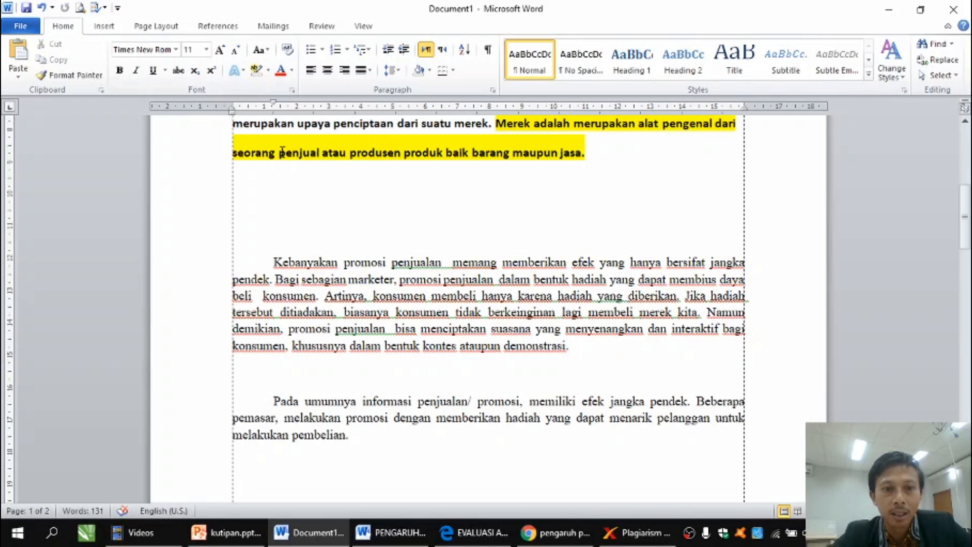
pyautogui.moveTo(317, 295); pyautogui.dragTo(269, 265)
pyautogui.hotkey('ctrl', 'c')
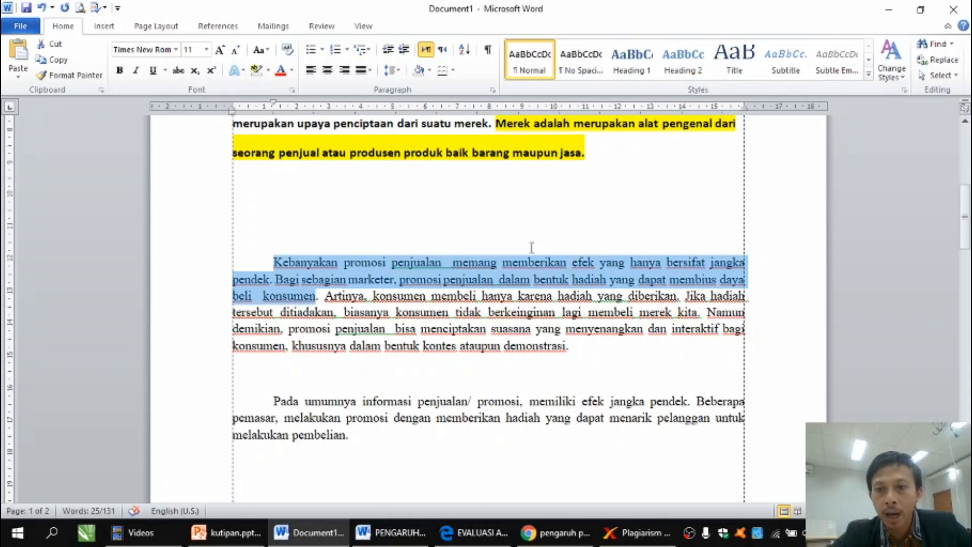
pyautogui.click(633, 532)
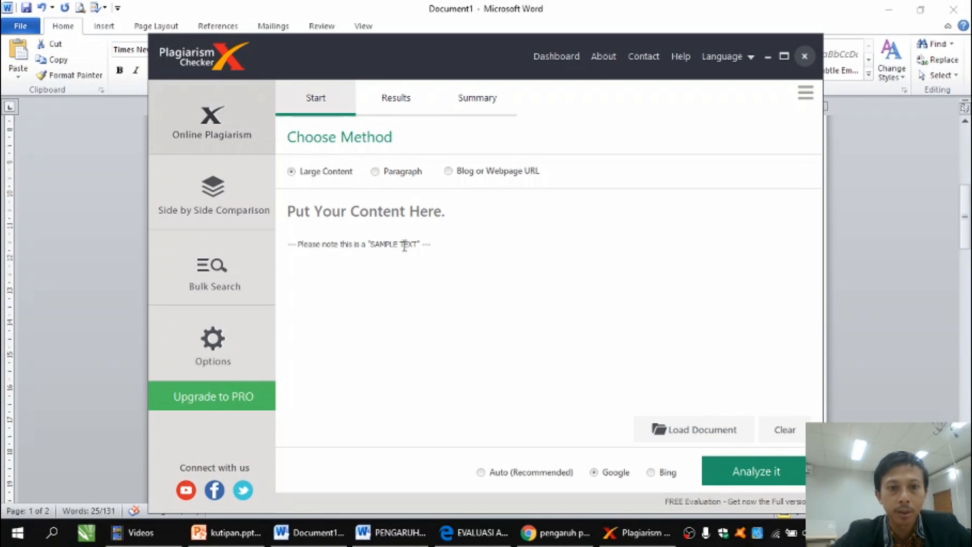
pyautogui.hotkey('ctrl', 'v')
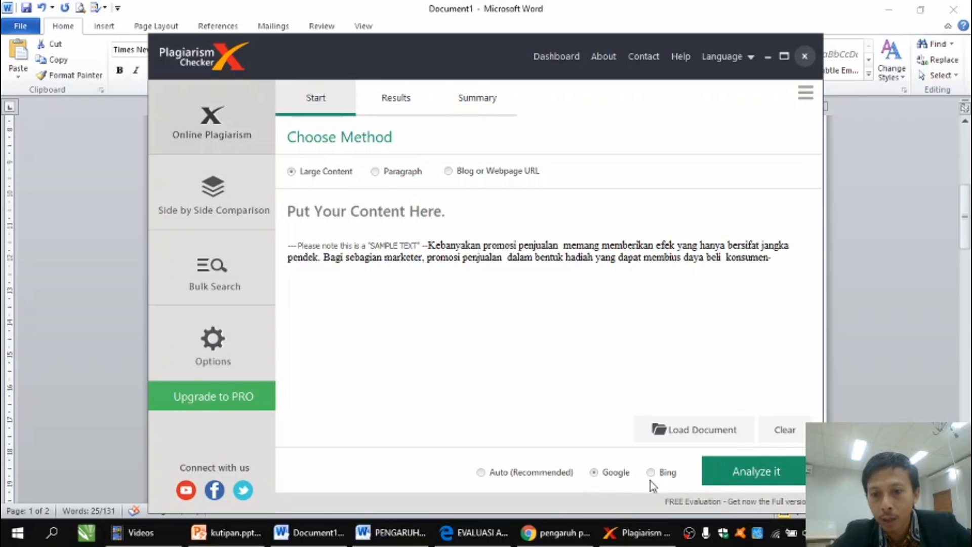
# Analyze the pasted source sentences, dismiss the promotional offer, and examine the originality report's duplicate share and sources.
pyautogui.click(740, 479)
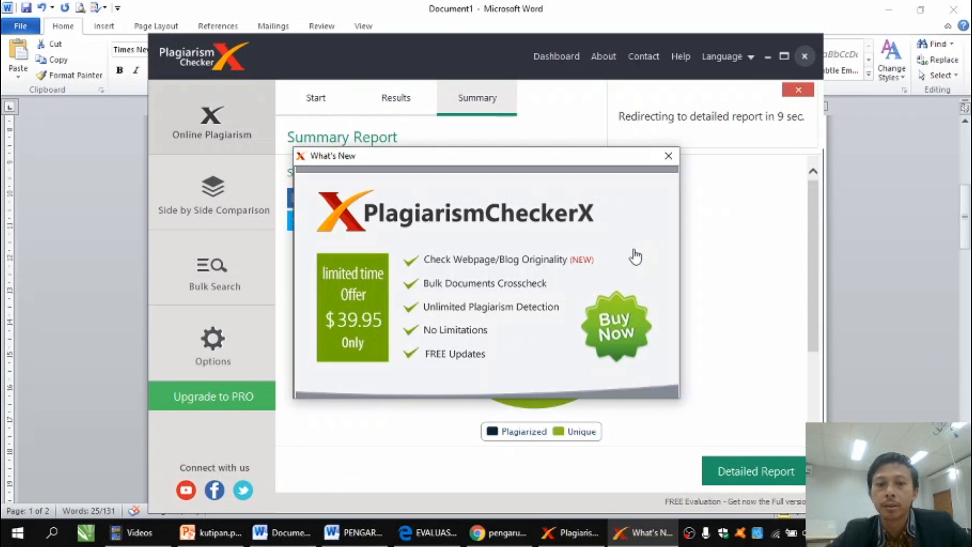
pyautogui.click(668, 157)
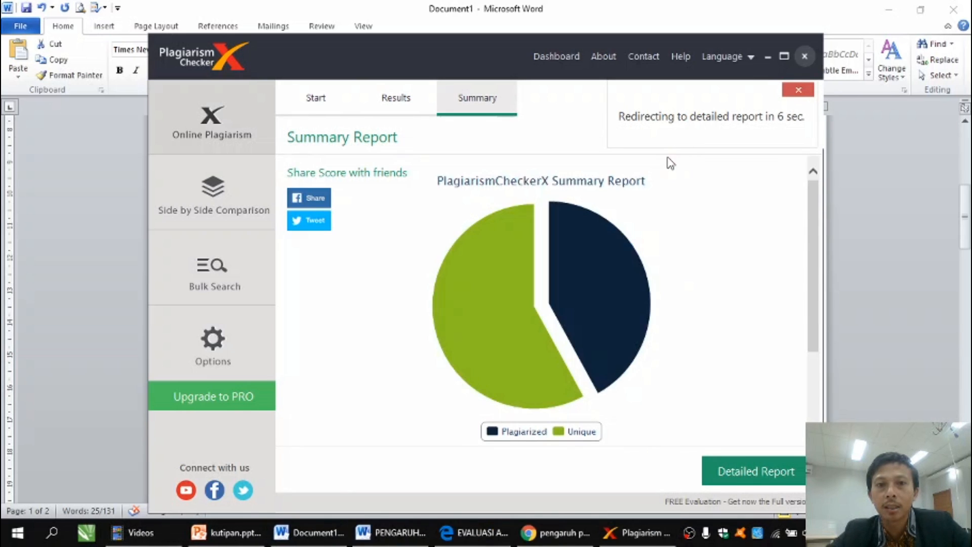
pyautogui.click(407, 105)
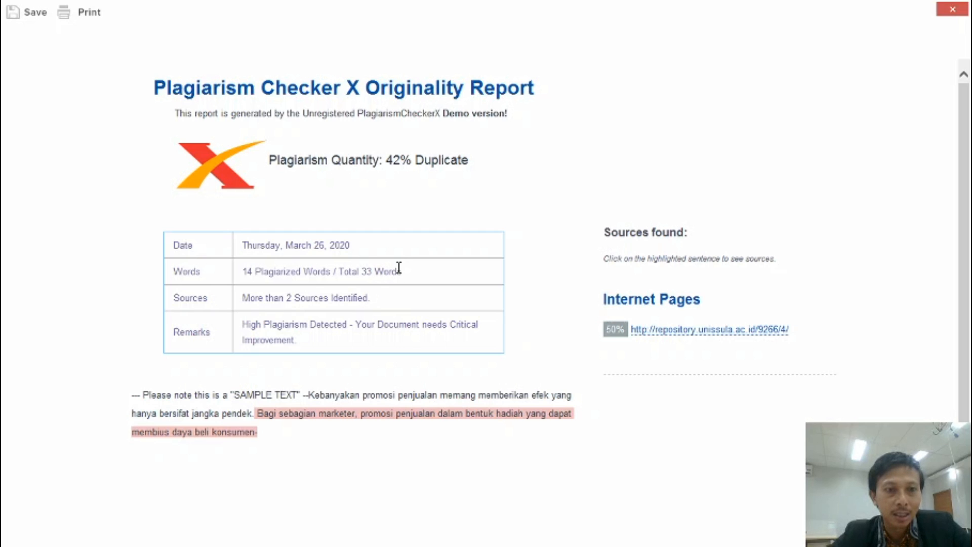
pyautogui.click(951, 11)
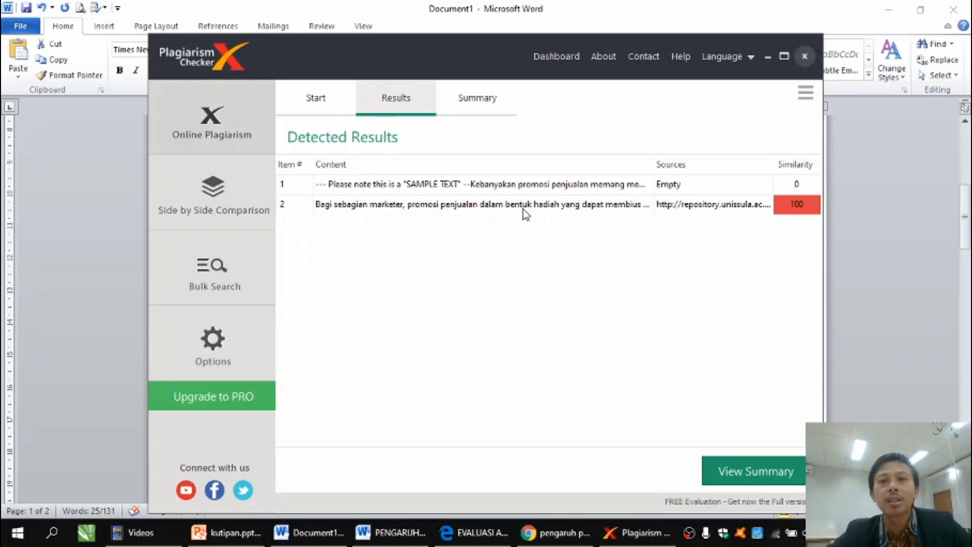
# View the source article PENGARUH_PROMOSI_PENJUALAN_TERHADAP_IMPU.doc in Word, then return to the Google Cendekia results in Chrome.
pyautogui.click(392, 534)
pyautogui.click(558, 534)
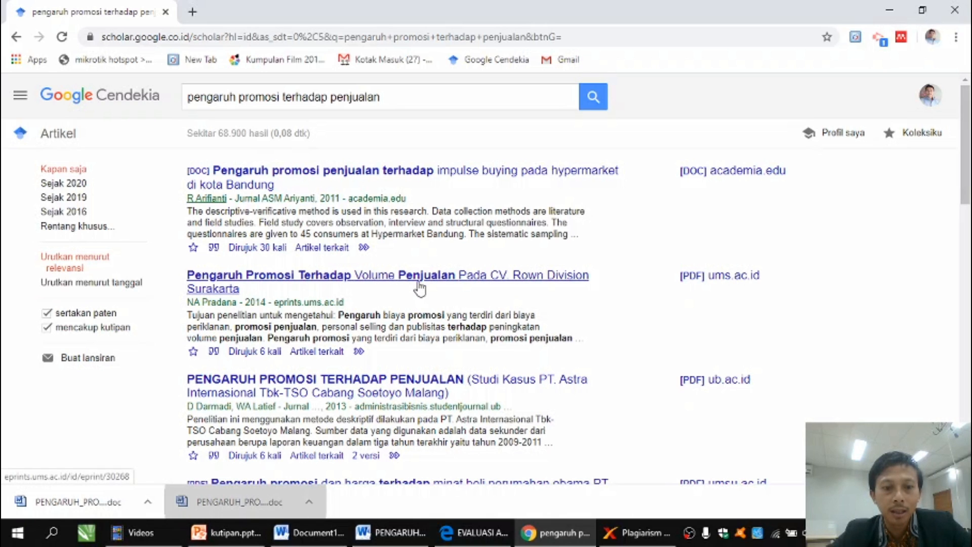
pyautogui.click(385, 544)
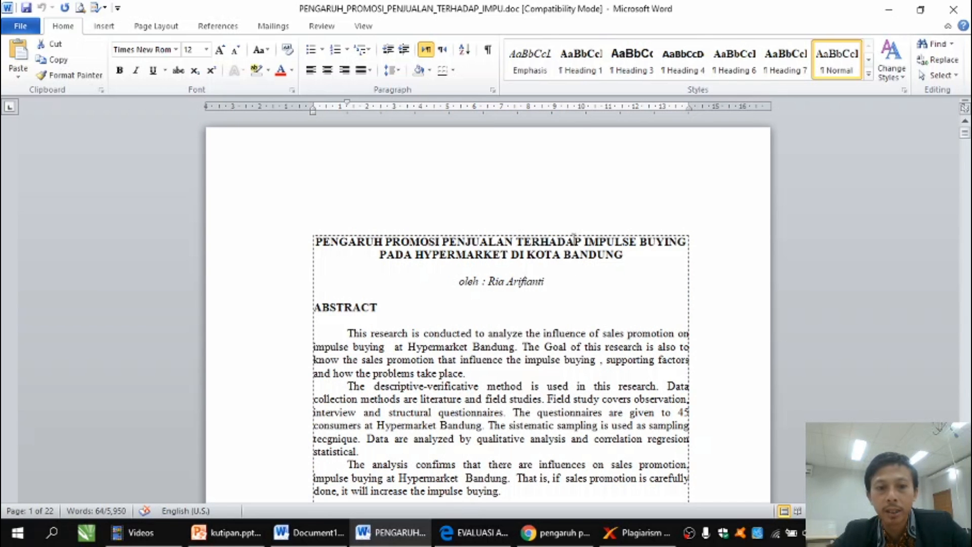
pyautogui.click(554, 533)
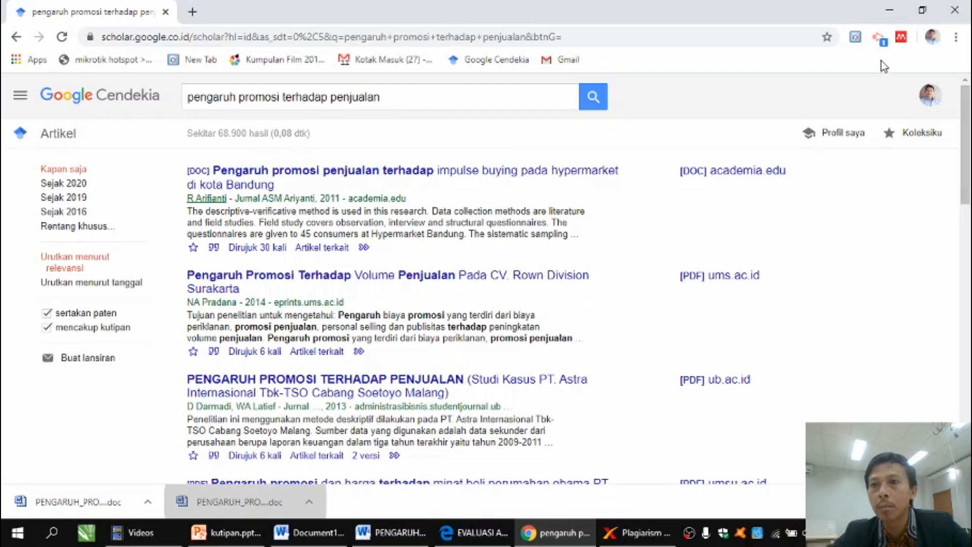
# Sign in to Mendeley Web Importer and add the reference "Pengaruh promosi penjualan terhadap impulse buying pada hypermarket di kota Bandung" to Mendeley.
pyautogui.click(903, 39)
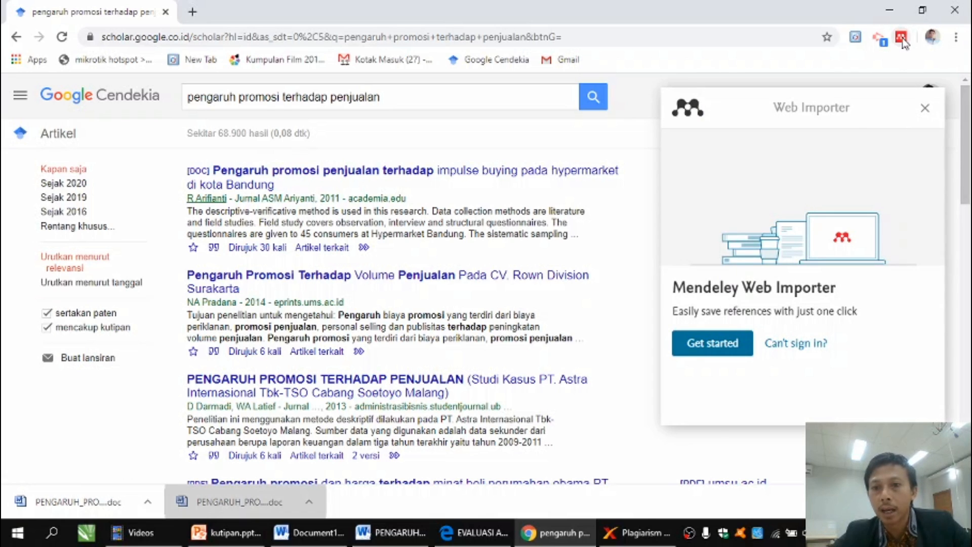
pyautogui.click(699, 345)
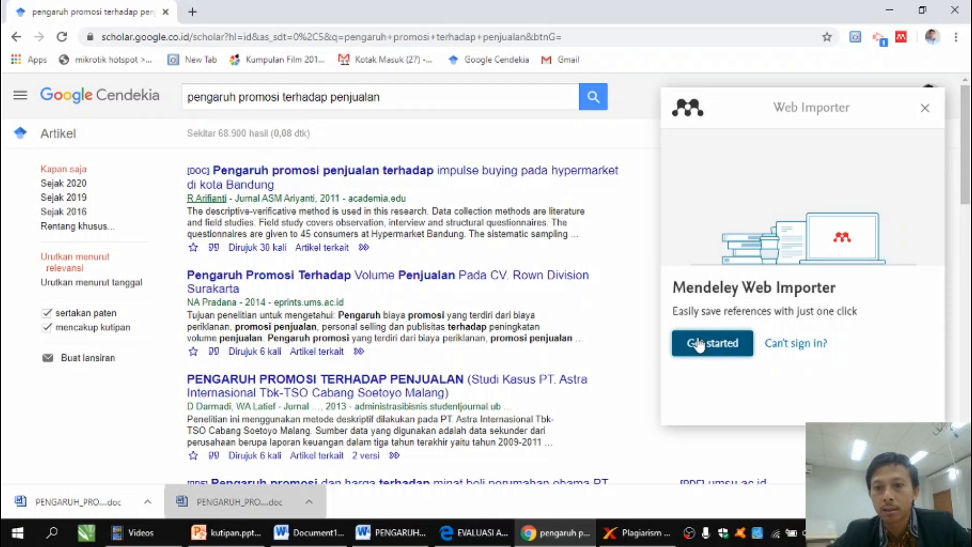
pyautogui.scroll(-2, 329, 279)
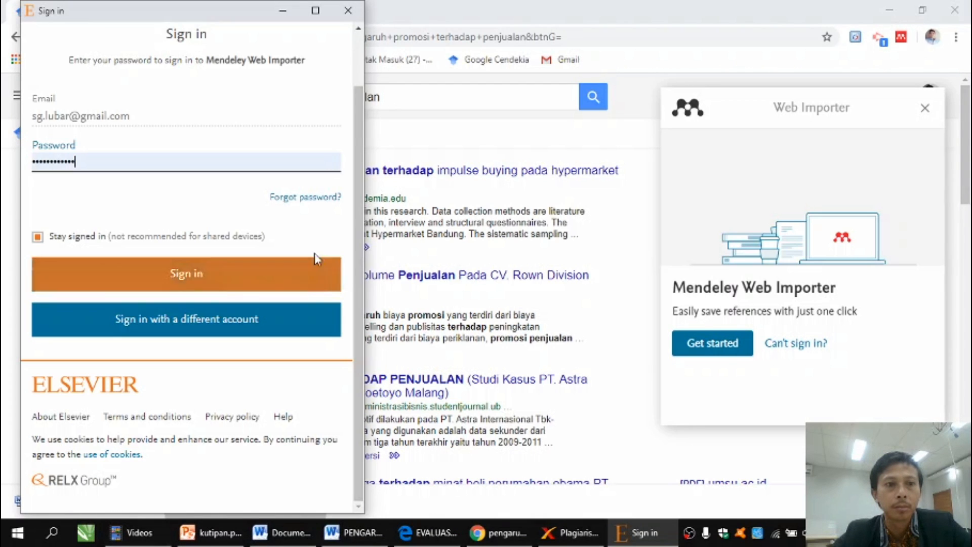
pyautogui.click(197, 275)
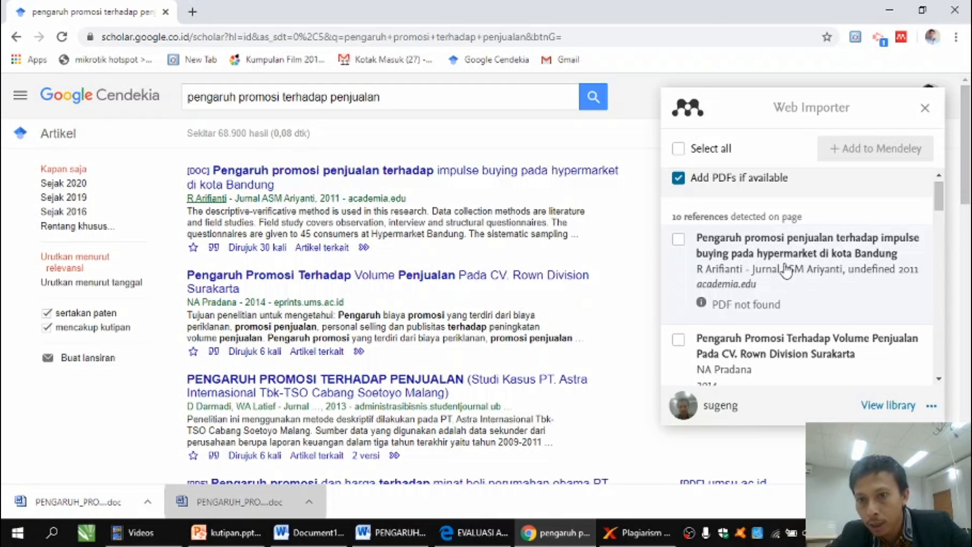
pyautogui.click(678, 240)
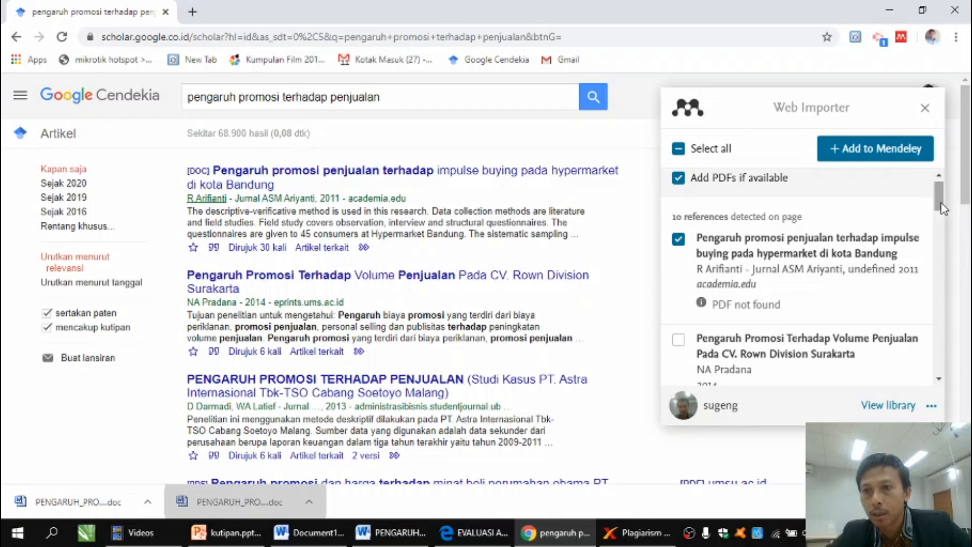
pyautogui.click(879, 153)
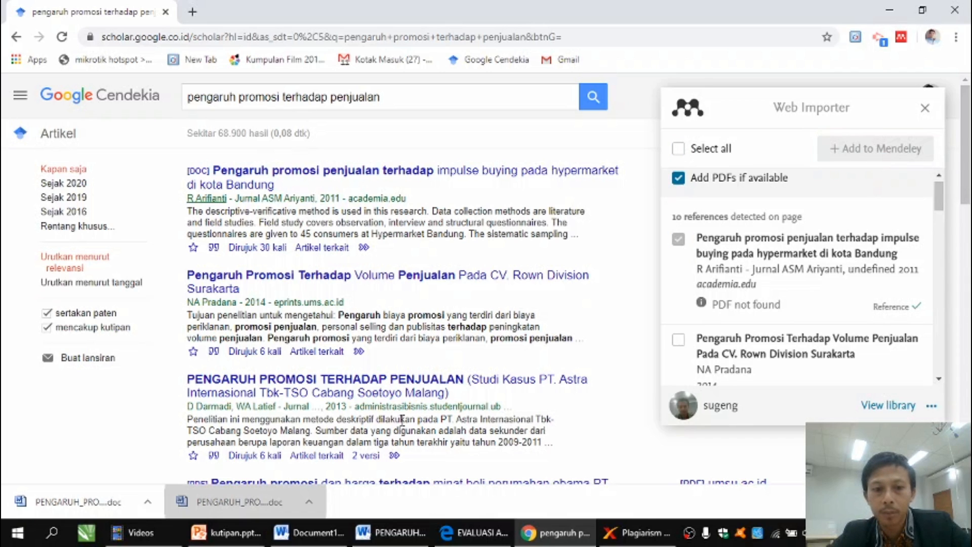
# In Word's Document1, highlight the whole paraphrased paragraph beginning "Pada umumnya" in green.
pyautogui.click(306, 539)
pyautogui.click(350, 435)
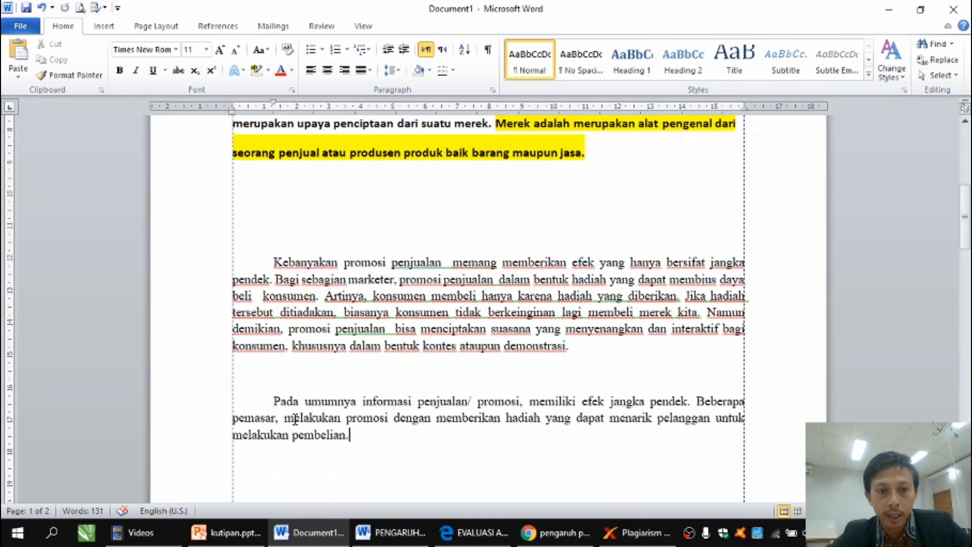
pyautogui.moveTo(274, 401); pyautogui.dragTo(348, 442)
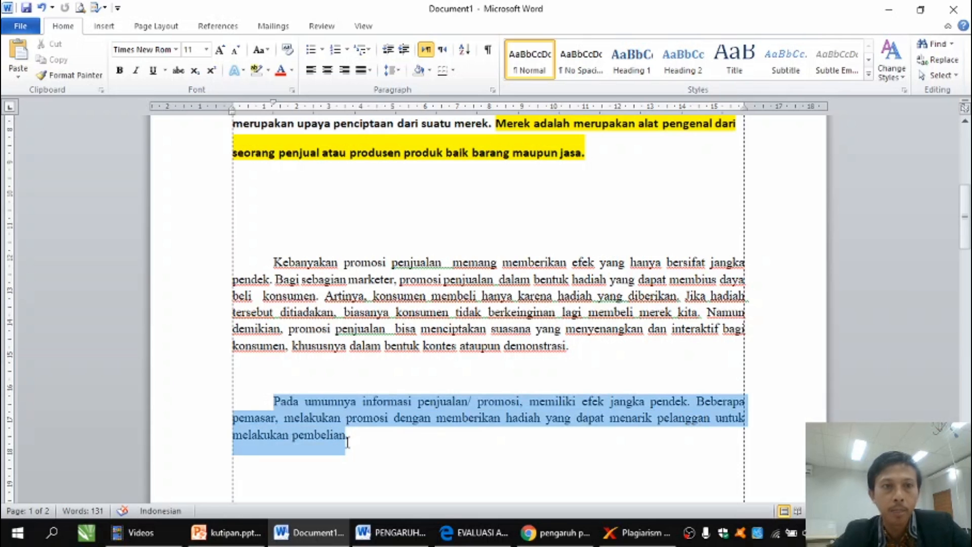
pyautogui.click(349, 435)
pyautogui.moveTo(274, 402); pyautogui.dragTo(358, 437)
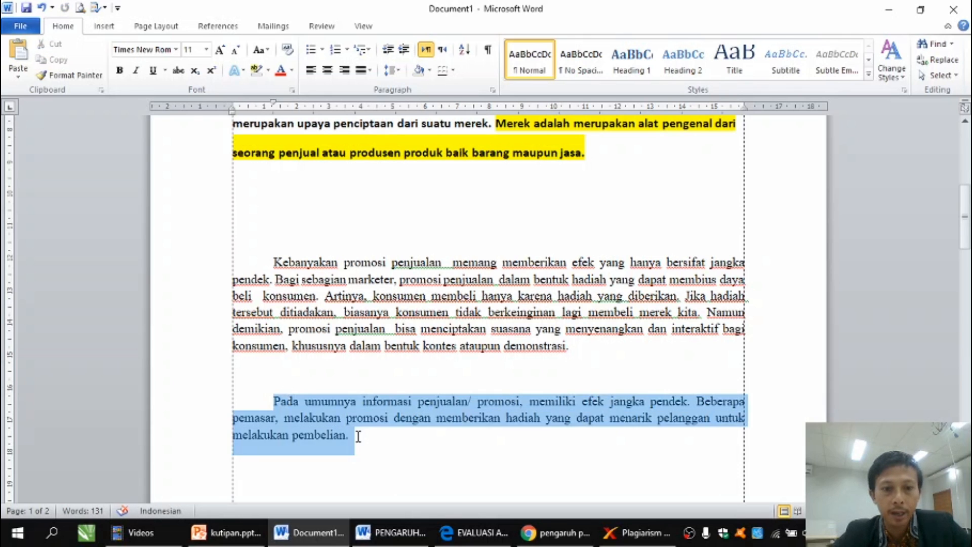
pyautogui.click(267, 71)
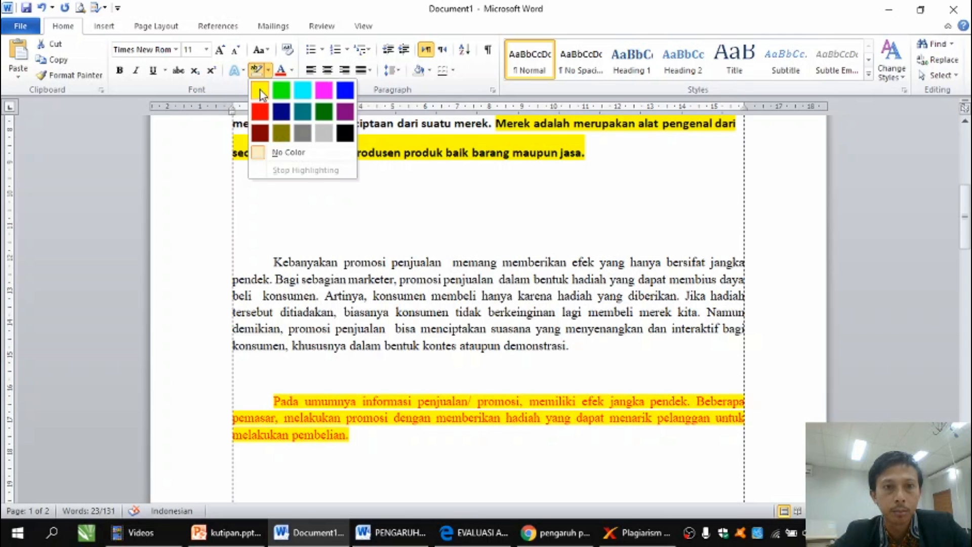
pyautogui.click(279, 90)
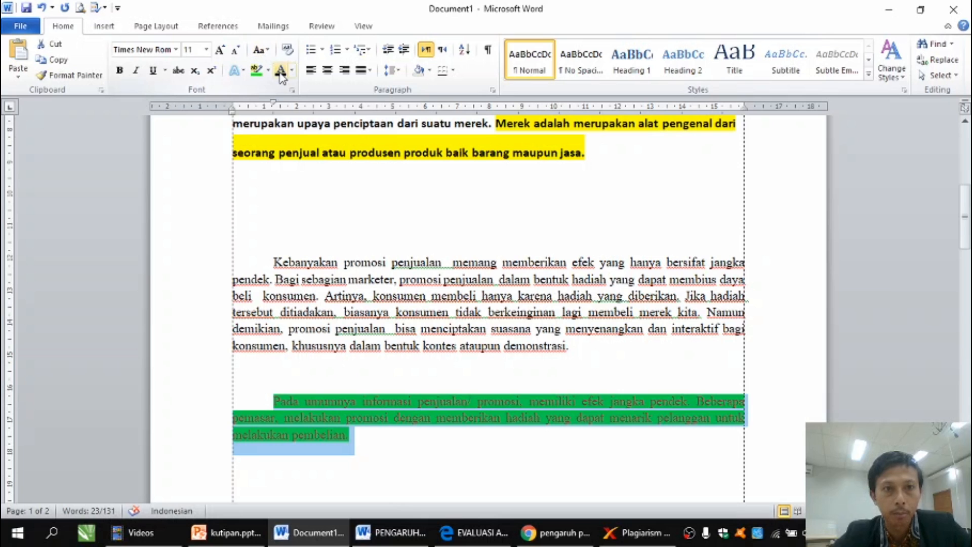
# Give the green-highlighted paraphrase a black font colour and a font size of 16.
pyautogui.click(278, 73)
pyautogui.click(206, 49)
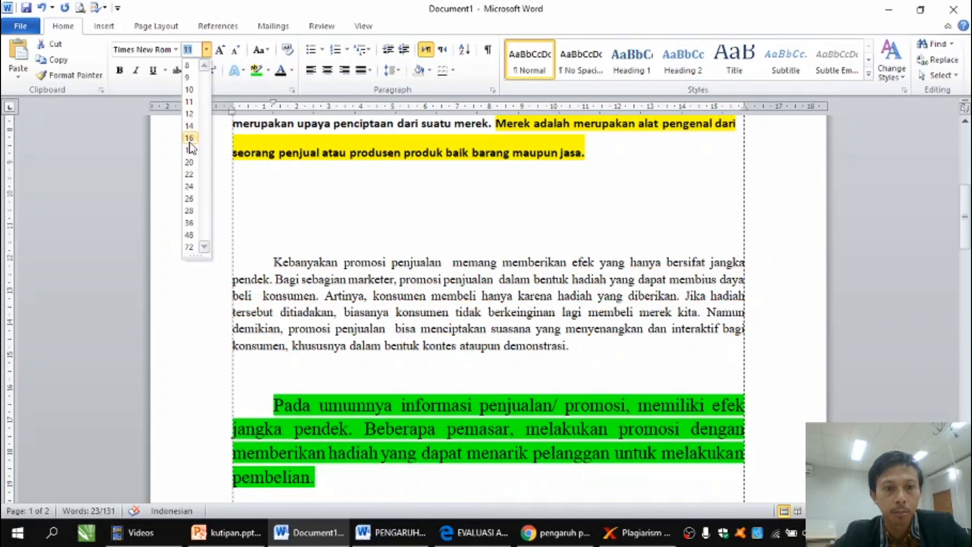
pyautogui.click(189, 138)
pyautogui.click(359, 478)
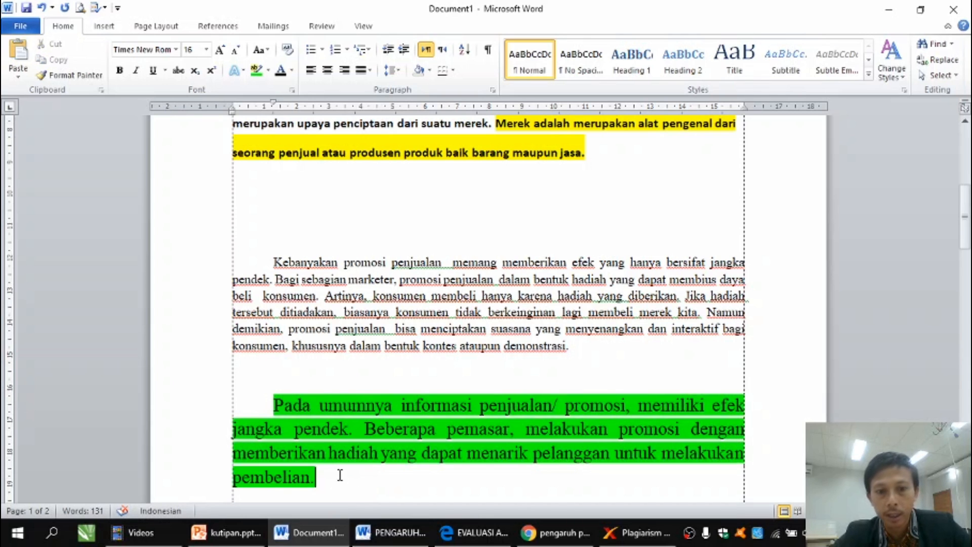
# Switch from Word to Mendeley Desktop, accept American Psychological Association 6th edition as the citation style, and sync the library.
pyautogui.scroll(-1, 371, 434)
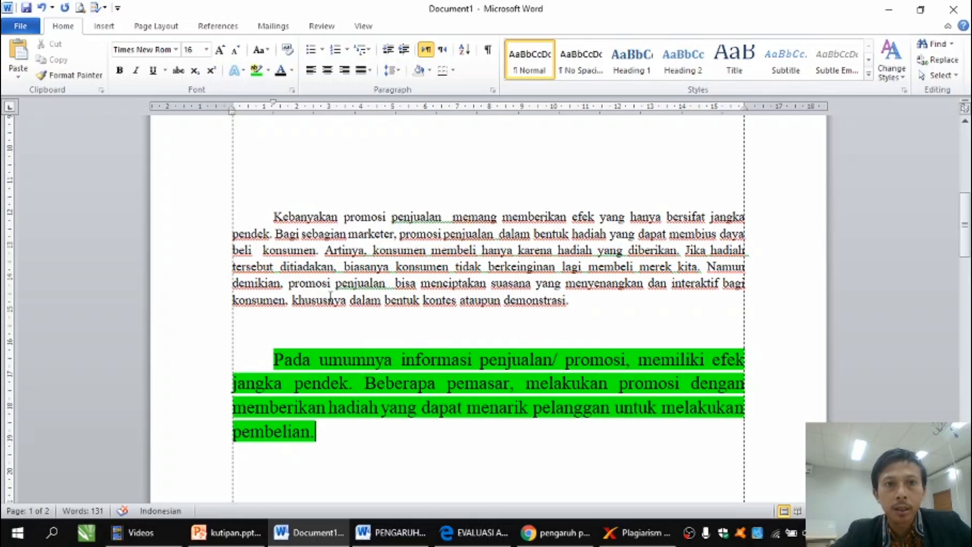
pyautogui.click(217, 27)
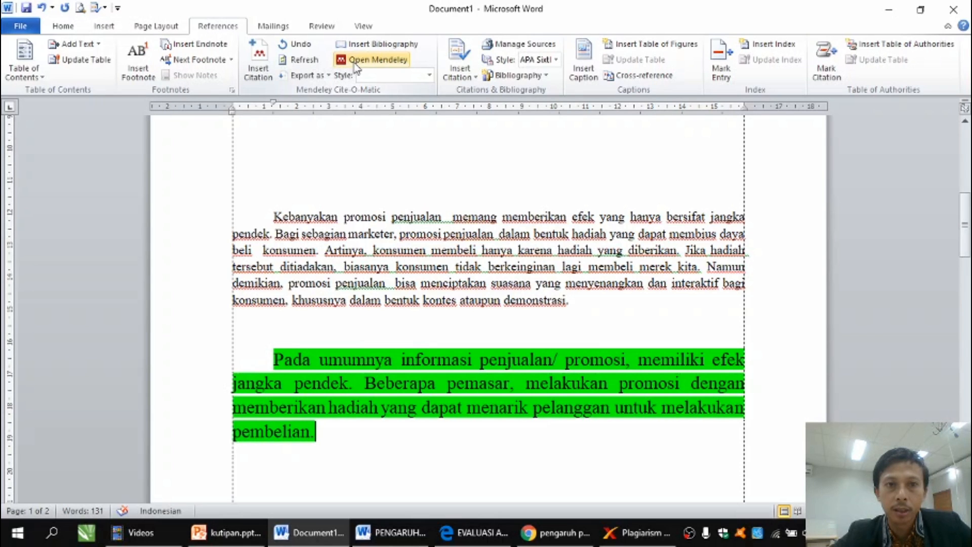
pyautogui.click(356, 67)
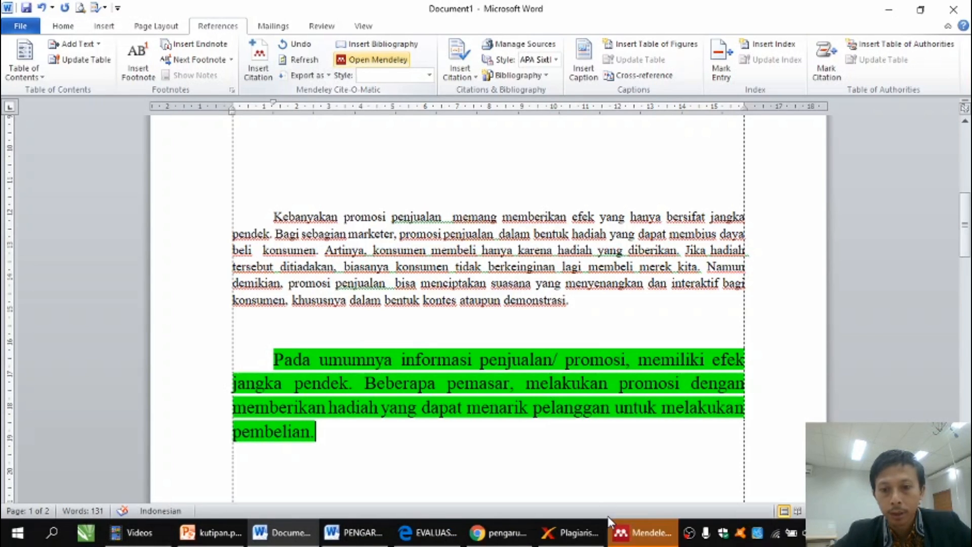
pyautogui.click(637, 533)
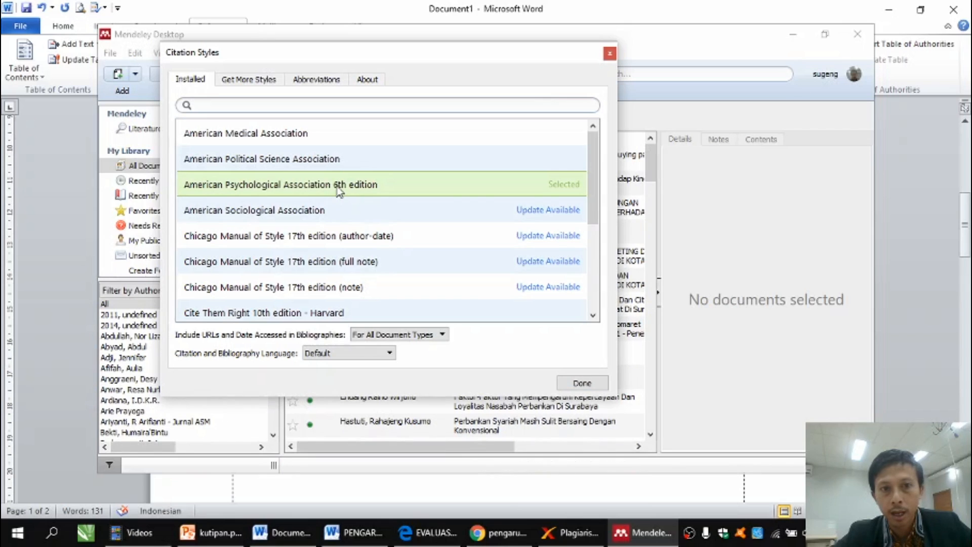
pyautogui.click(568, 385)
pyautogui.click(269, 77)
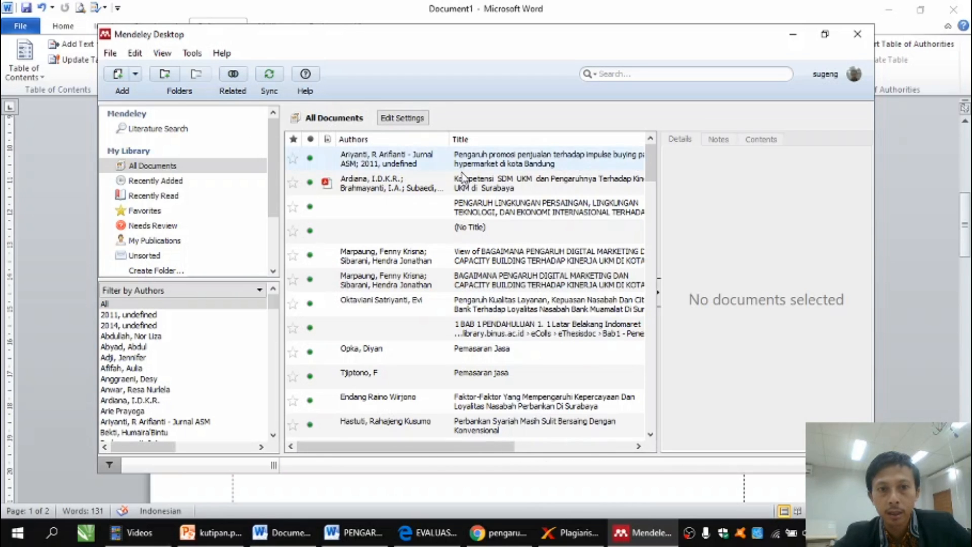
# Update the Mendeley library details of the entry "Pengaruh promosi penjualan terhadap impulse buying pada hypermarket di kota Bandung".
pyautogui.click(588, 161)
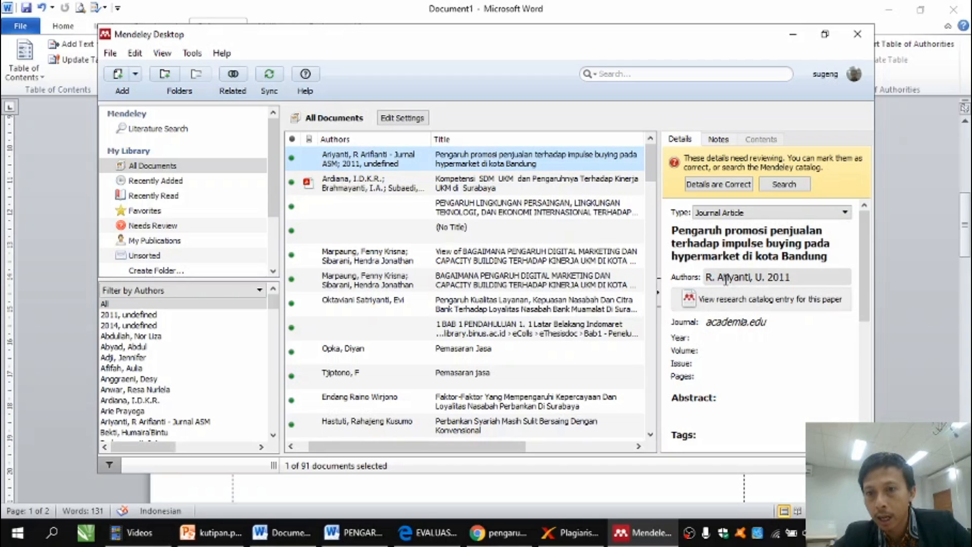
pyautogui.rightClick(376, 166)
pyautogui.click(401, 172)
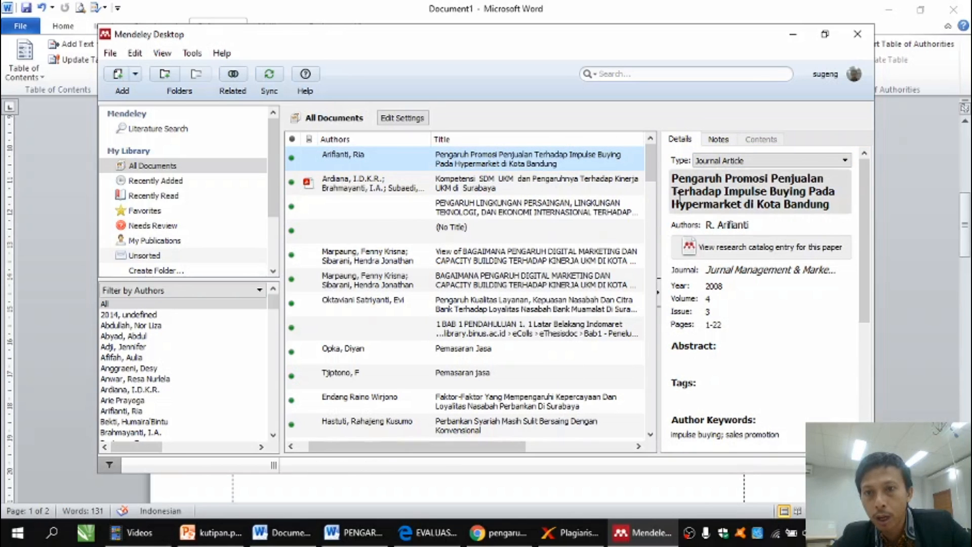
# Copy the full title of the updated article from its Mendeley details and switch to Word's Document1.
pyautogui.click(677, 185)
pyautogui.moveTo(673, 178); pyautogui.dragTo(846, 213)
pyautogui.hotkey('ctrl', 'c')
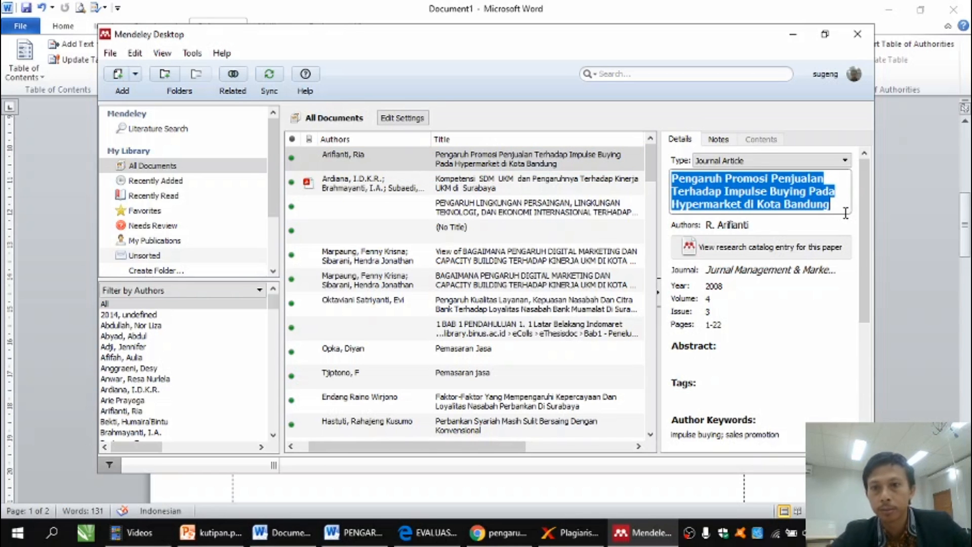
pyautogui.click(826, 34)
pyautogui.click(283, 532)
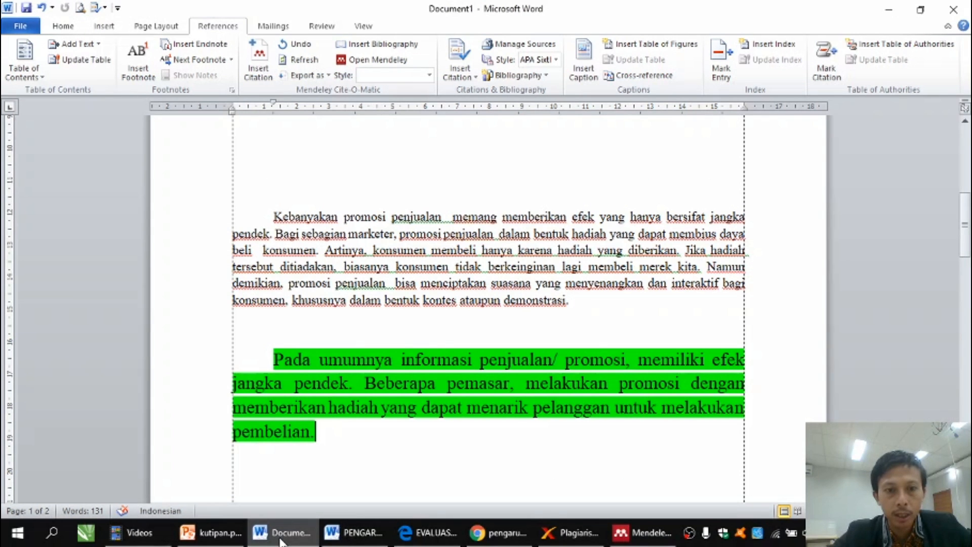
# Insert a Mendeley citation at the end of the green paraphrase, finding the 2008 Jurnal Management & Marketing article by its copied title.
pyautogui.click(329, 445)
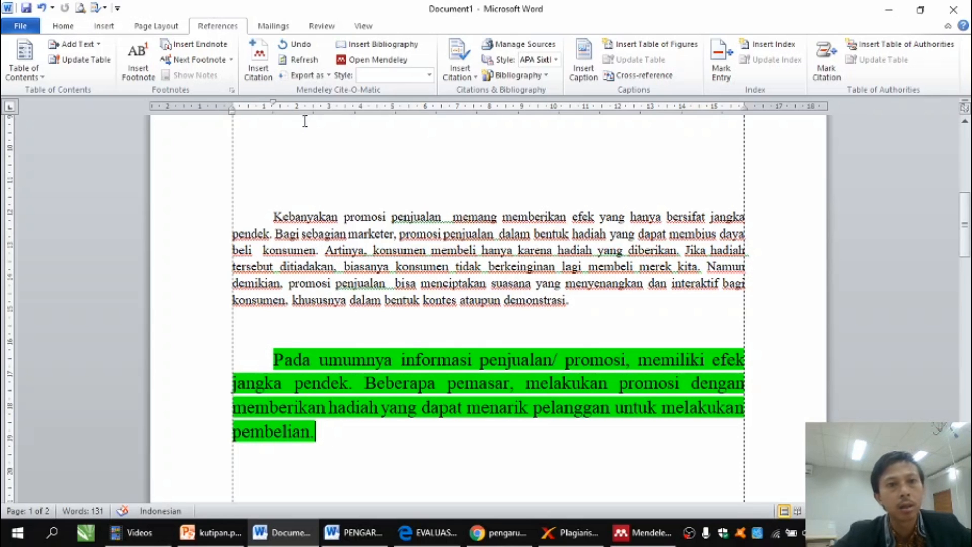
pyautogui.click(264, 68)
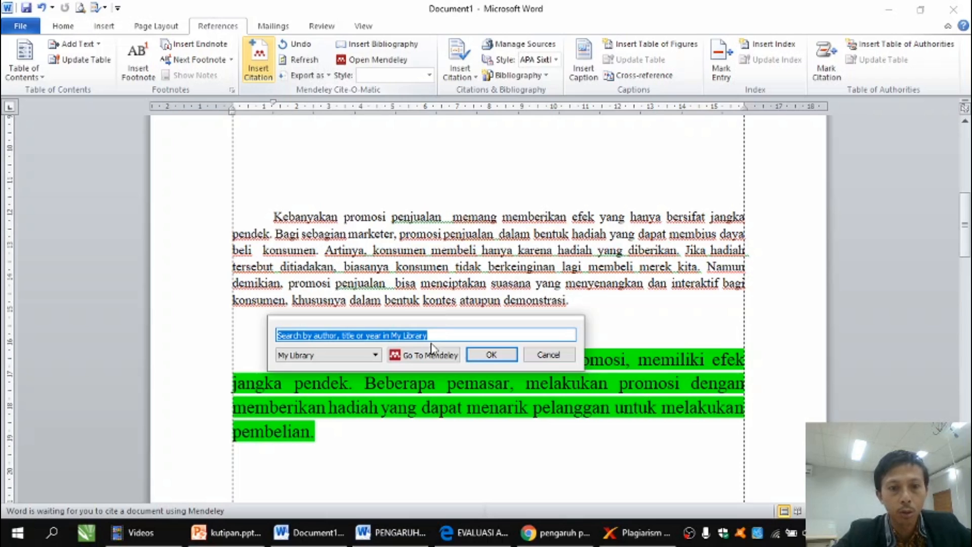
pyautogui.hotkey('ctrl', 'v')
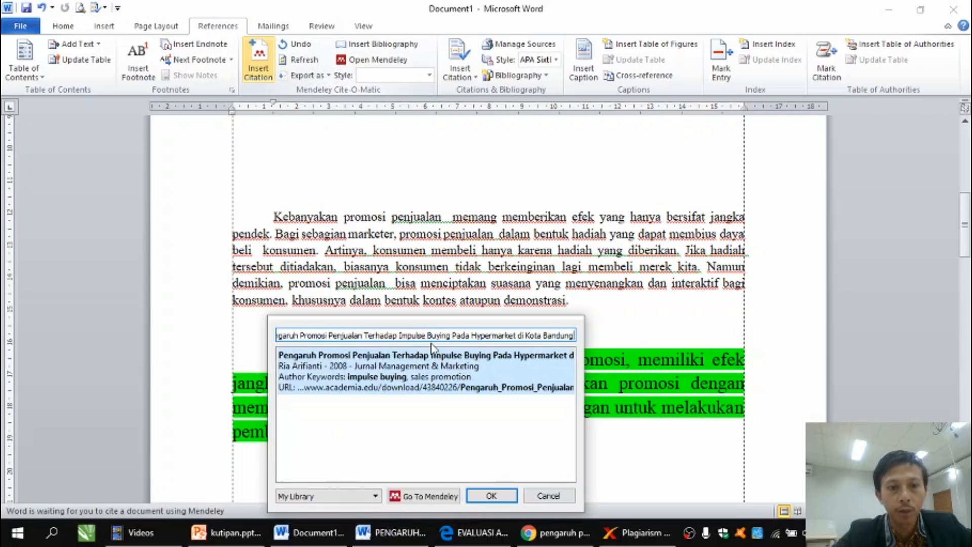
pyautogui.click(424, 369)
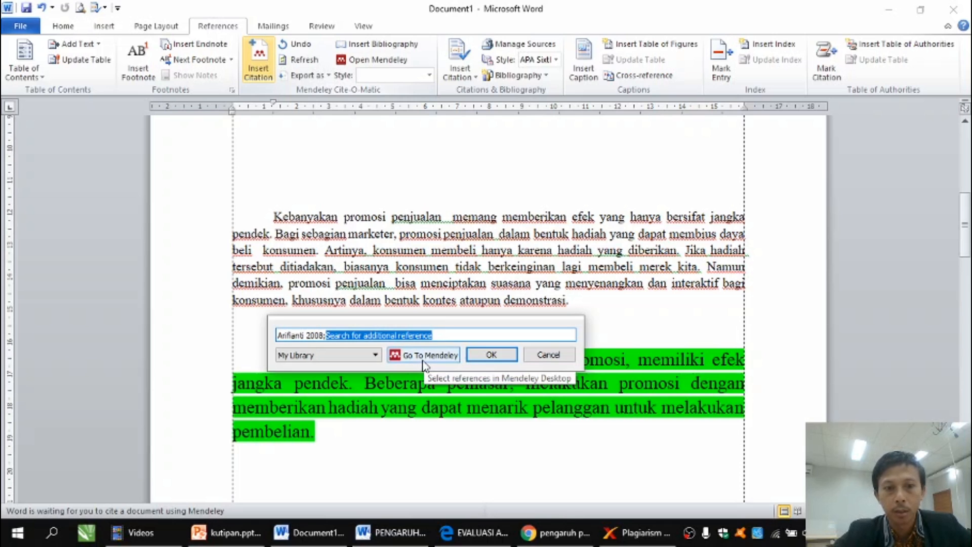
pyautogui.press('BackSpace')
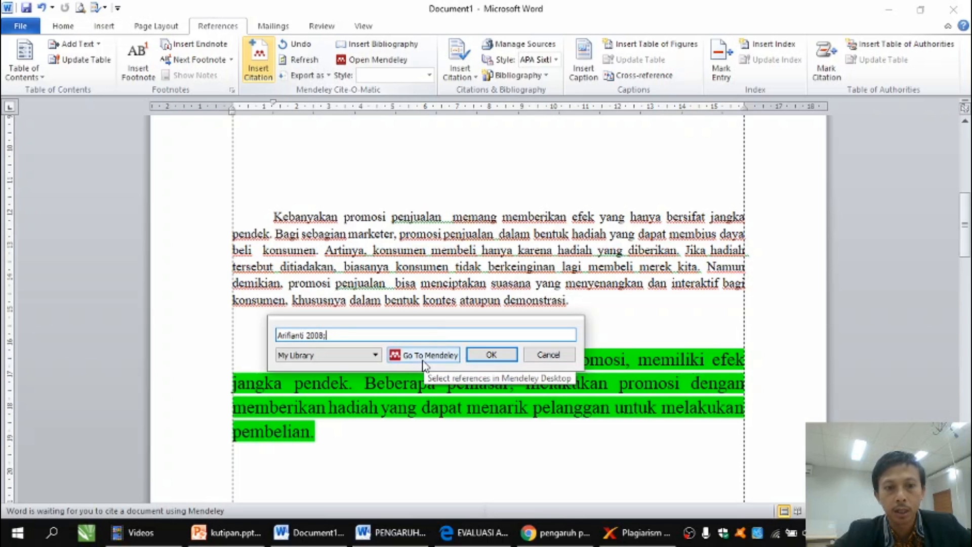
pyautogui.click(491, 355)
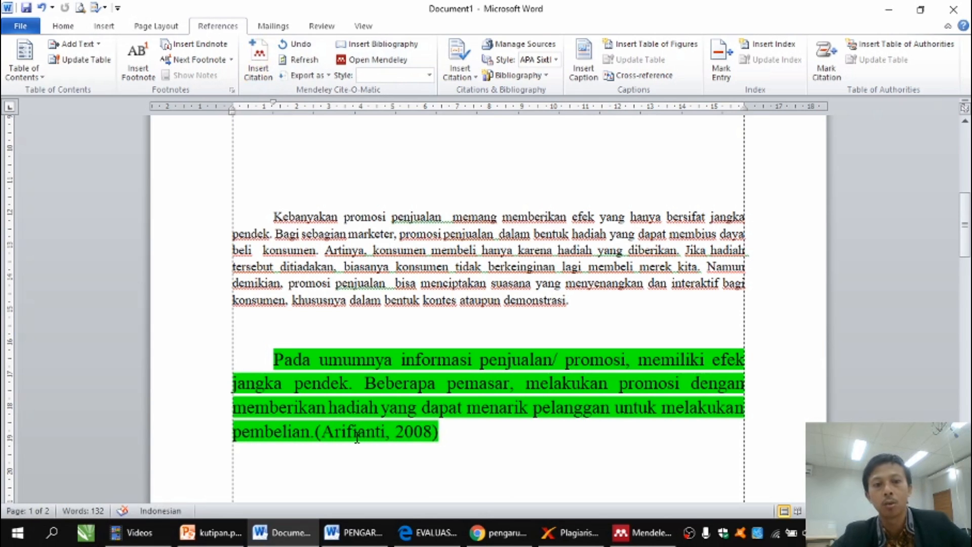
# Move the full stop after "pembelian" behind the citation, leaving a space before the citation, and delete the filler text that follows.
pyautogui.click(322, 435)
pyautogui.press('BackSpace')
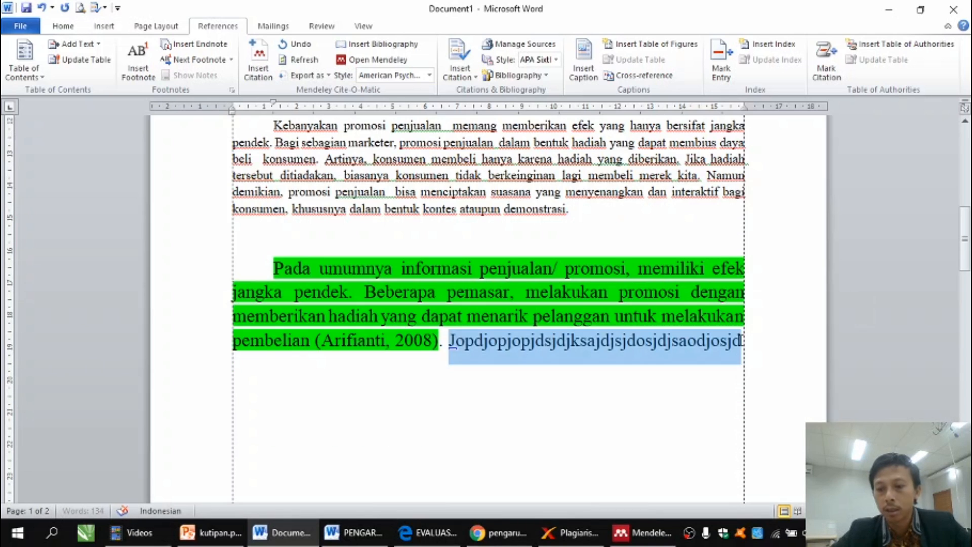
pyautogui.press('BackSpace')
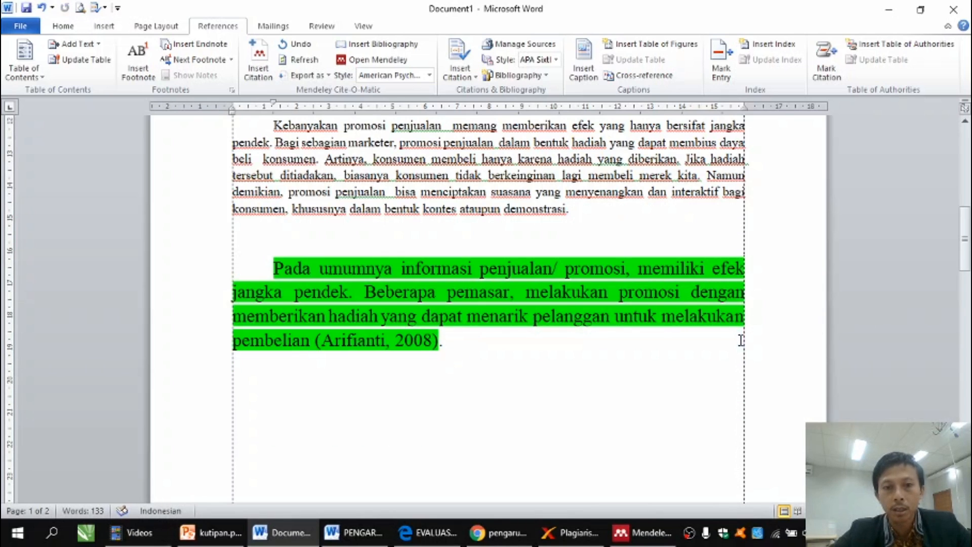
# Insert the Mendeley bibliography on a new line below the green paraphrased paragraph.
pyautogui.press('Return')
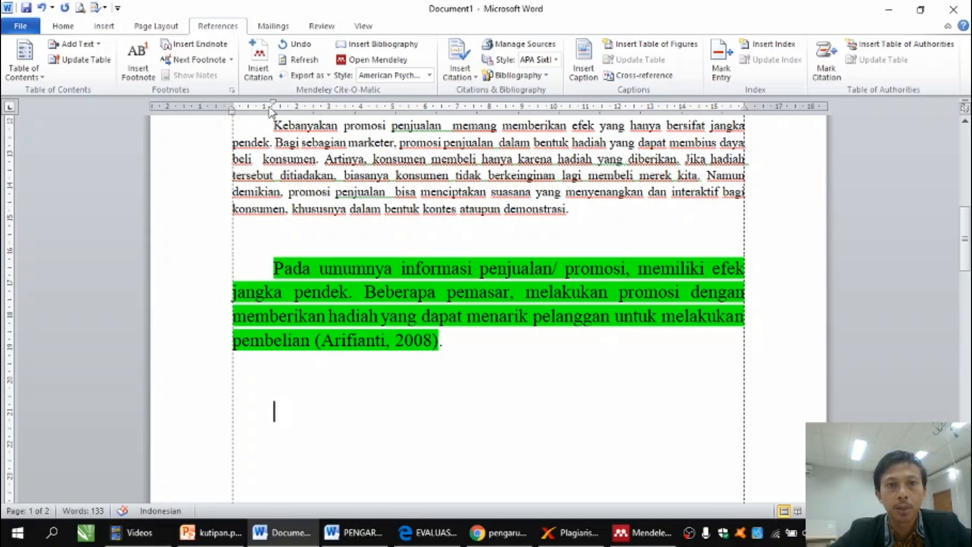
pyautogui.click(384, 45)
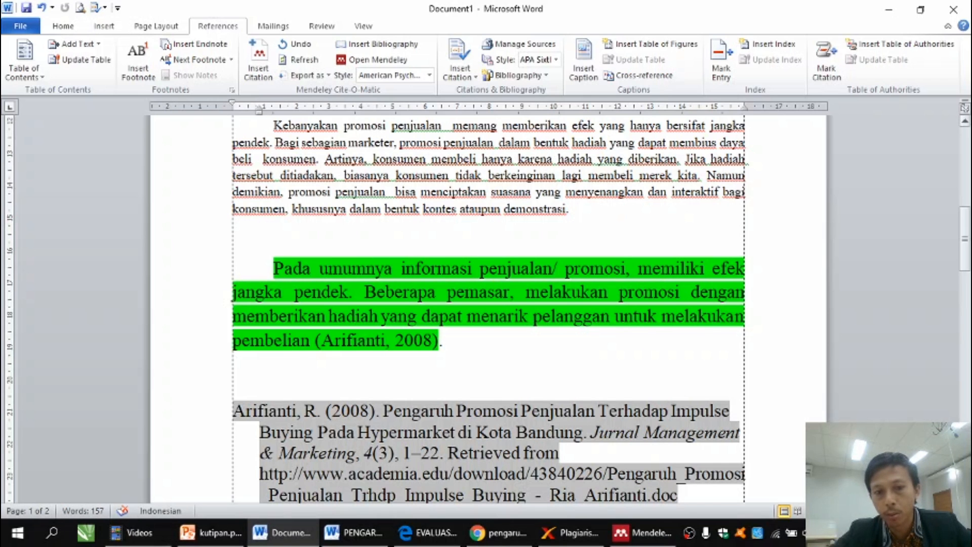
pyautogui.scroll(-2, 696, 451)
pyautogui.scroll(-1, 614, 423)
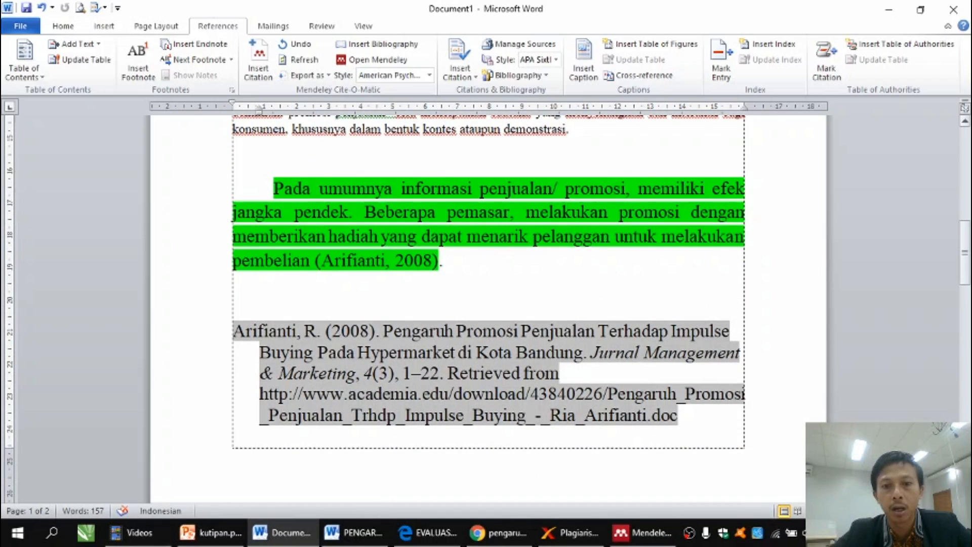